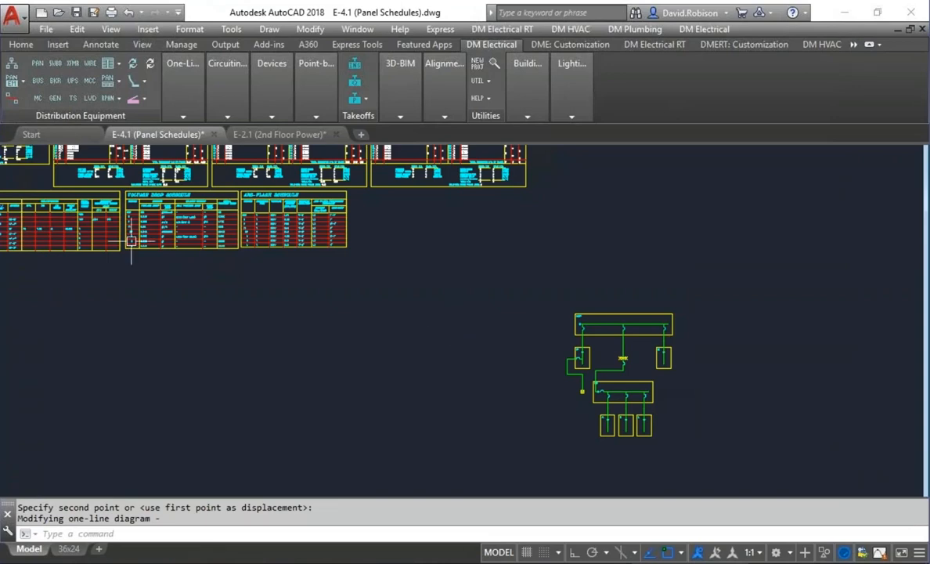
- Open panel A's settings, view the curve choices for its upstream overcurrent protection, and exit without choosing one
left_click(39, 67)
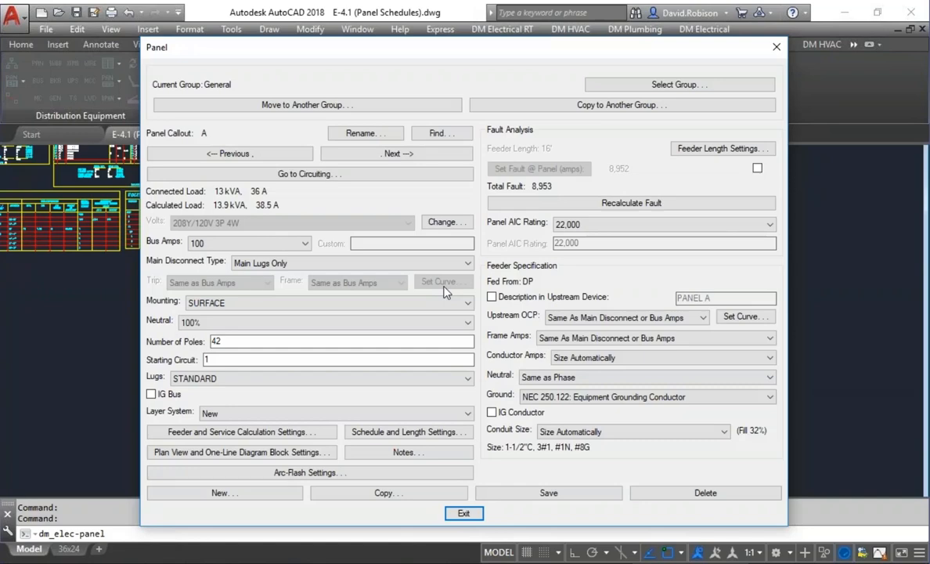
left_click(744, 317)
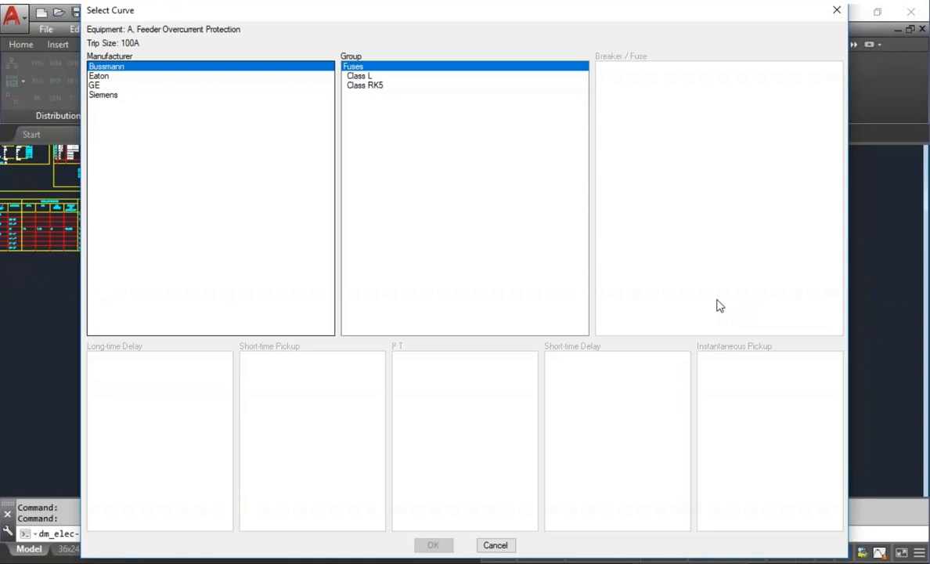
left_click(487, 546)
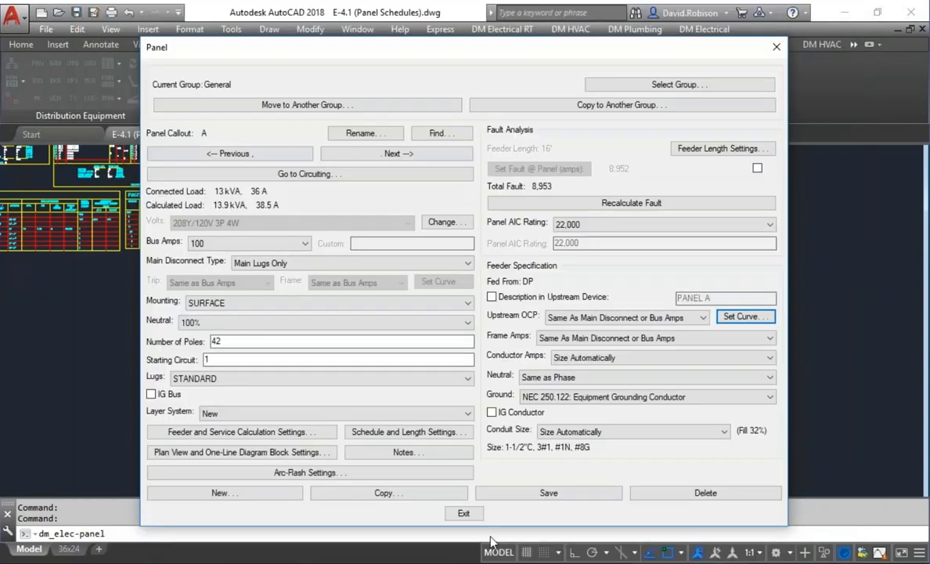
left_click(474, 515)
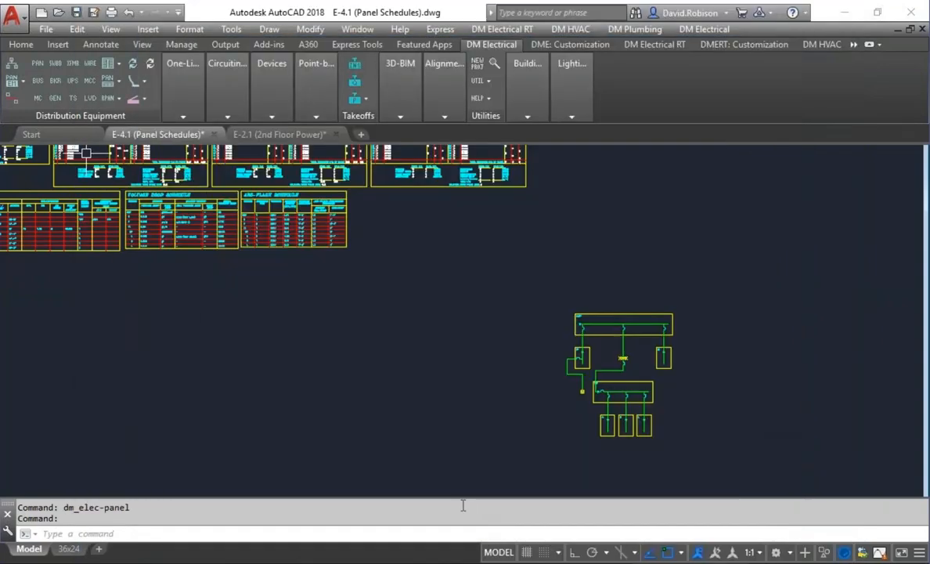
left_click(139, 83)
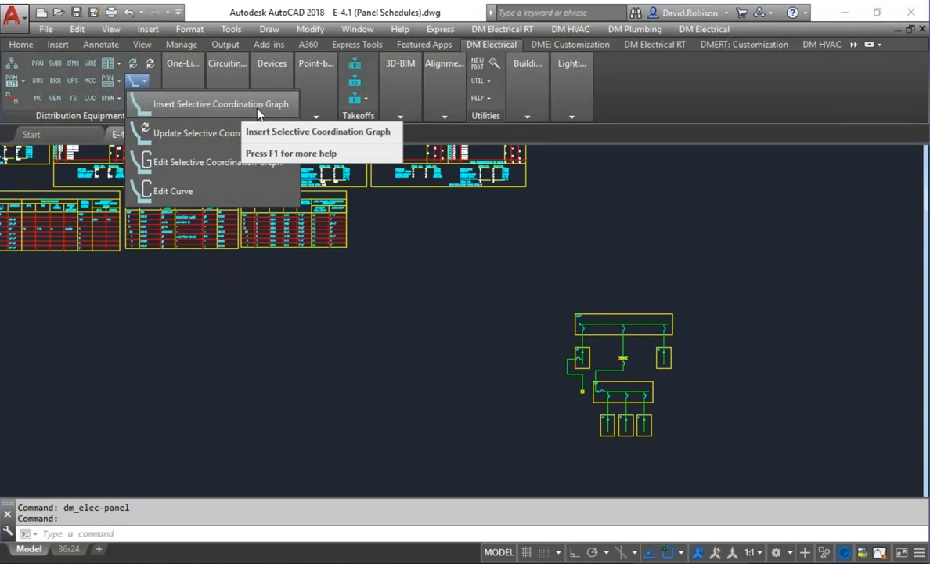
left_click(702, 29)
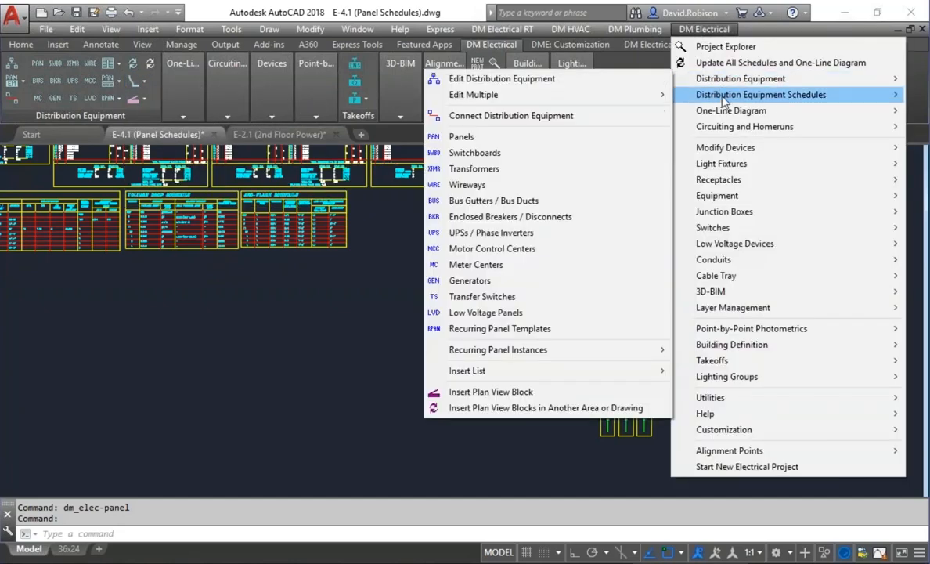
mouse_move(723, 99)
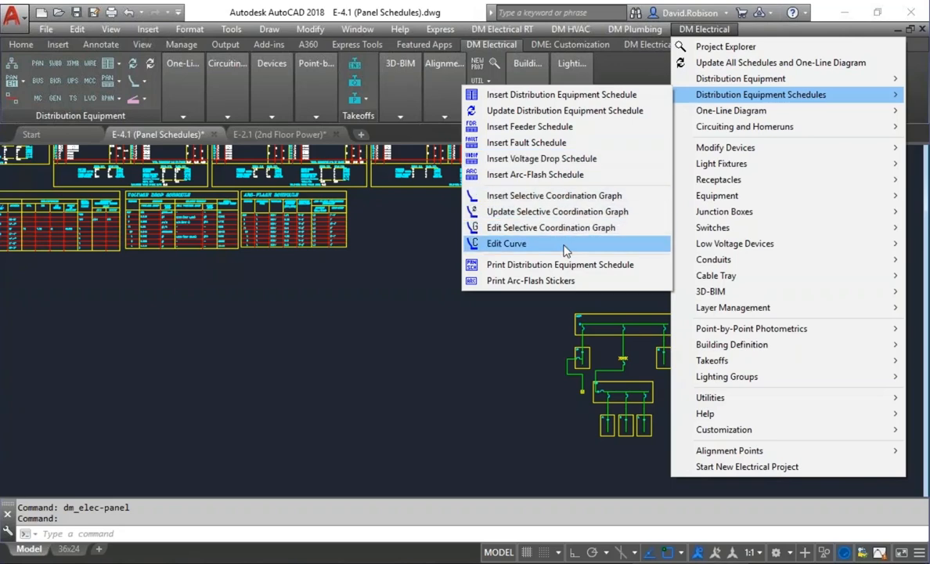
left_click(630, 70)
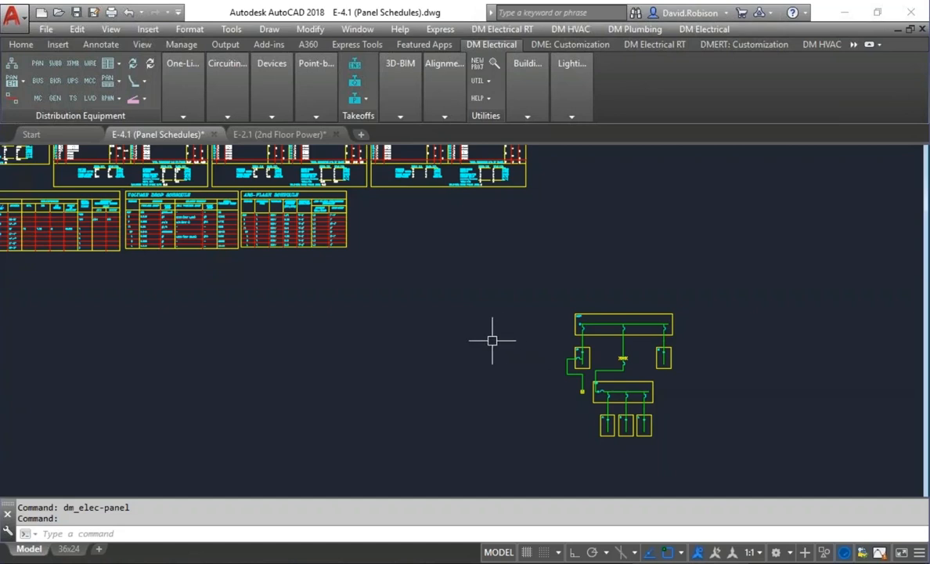
- Find panel P in the panel settings and open the curve selection for its upstream overcurrent protection
mouse_move(492, 341)
middle_mouse_down()
mouse_move(450, 284)
mouse_move(398, 287)
middle_mouse_up()
scroll(469, 294, "up", 4)
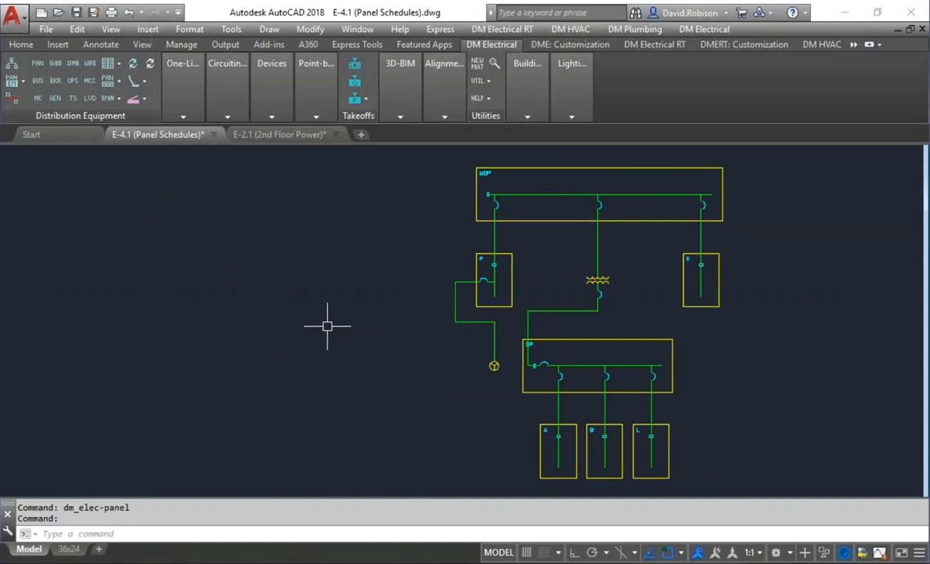
left_click(41, 65)
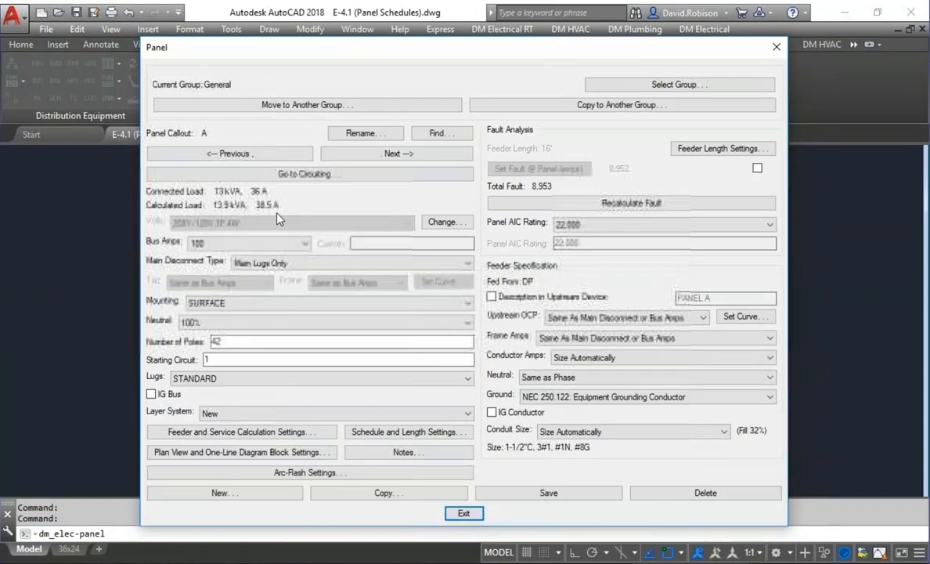
left_click(433, 132)
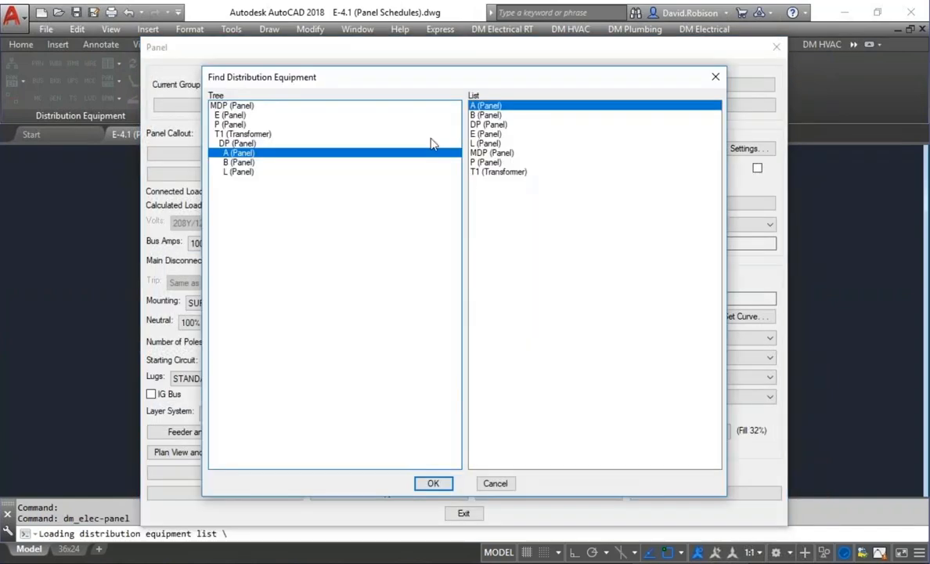
left_click(229, 124)
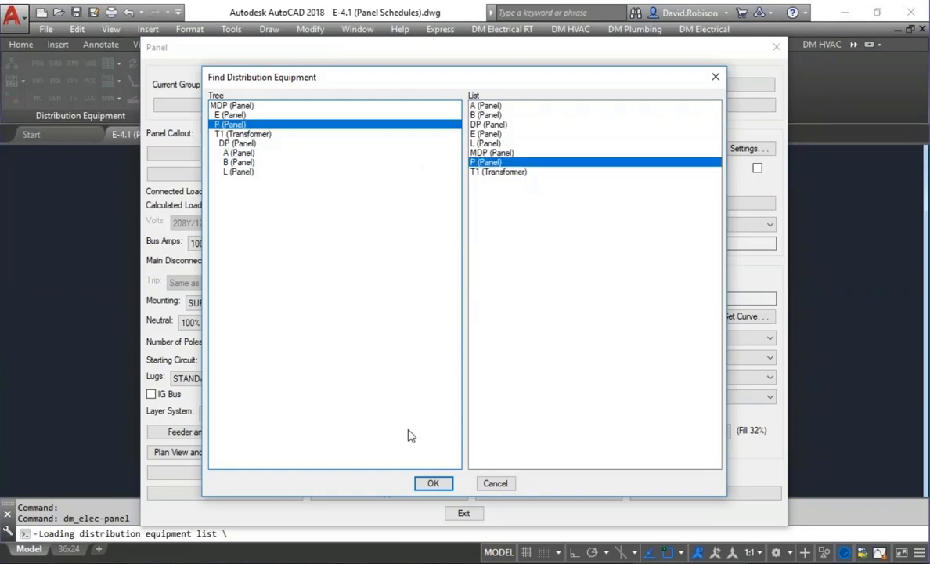
left_click(431, 481)
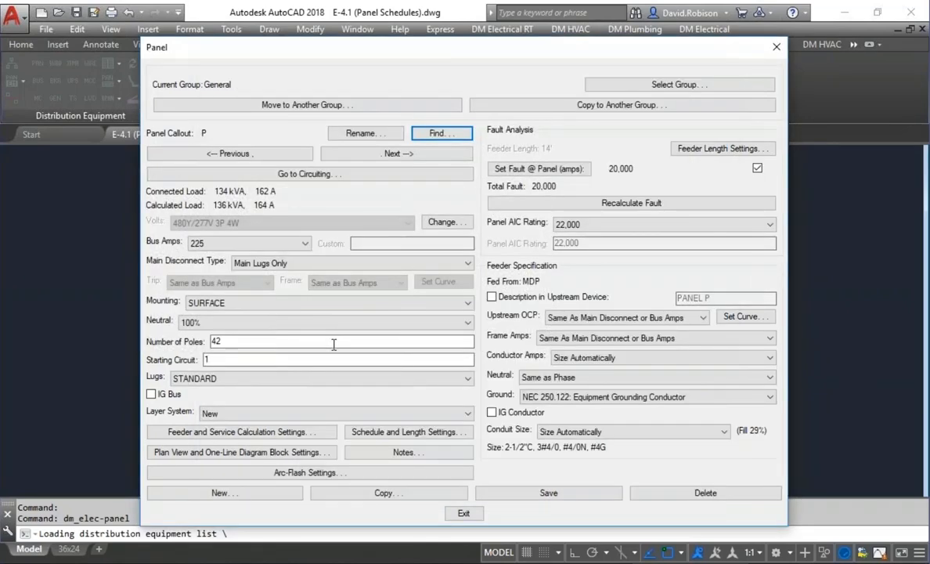
left_click(745, 317)
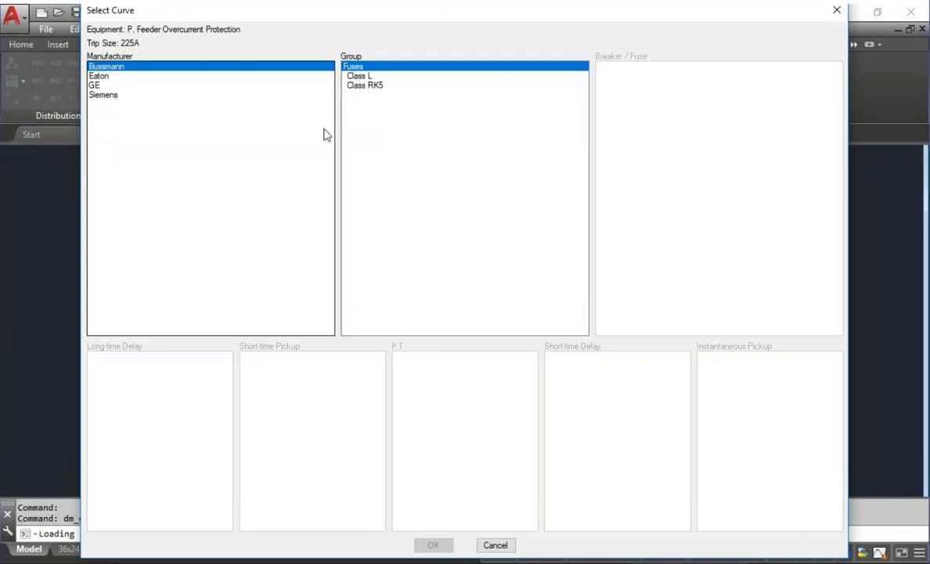
- Browse the curve groups of Eaton and Siemens, and choose Eaton as the manufacturer for panel P's feeder protection
left_click(119, 77)
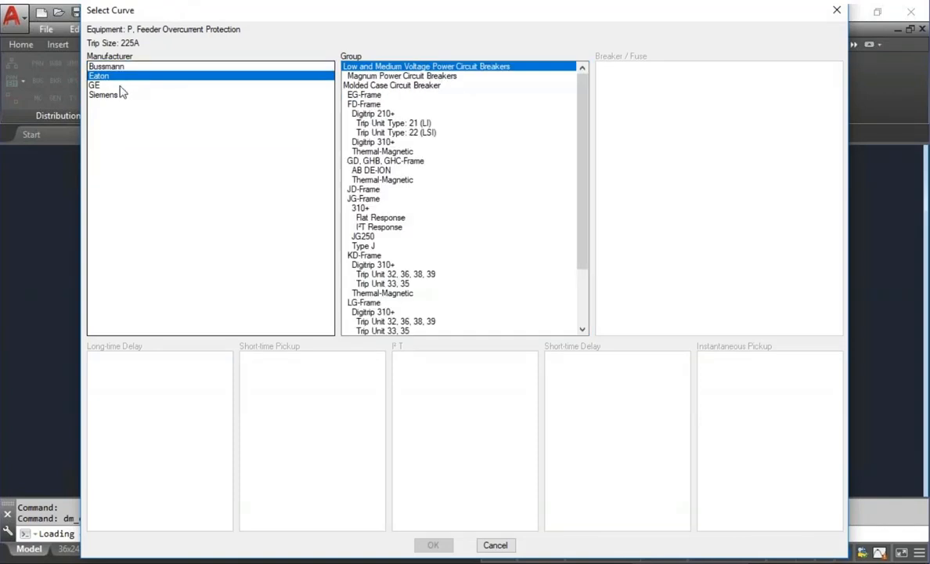
left_click(119, 86)
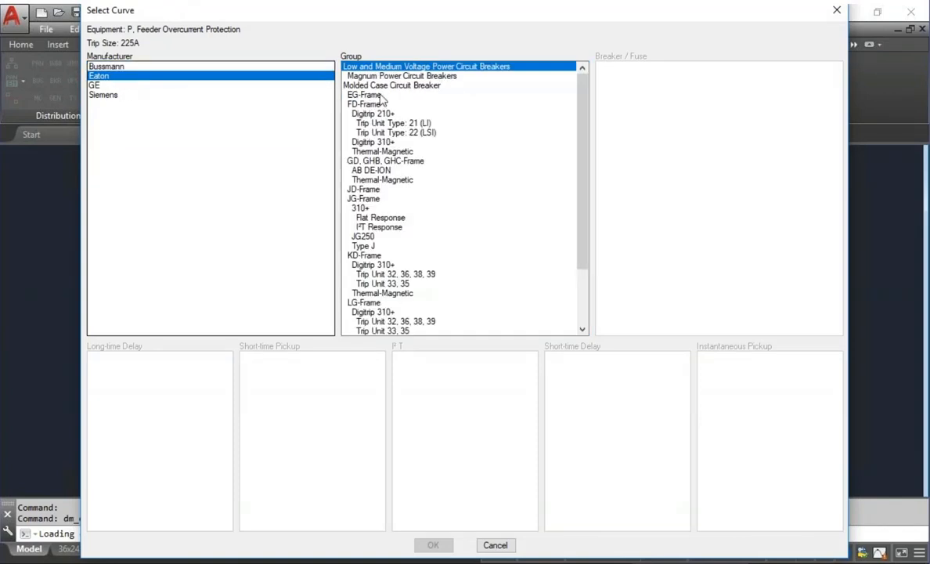
left_click(128, 97)
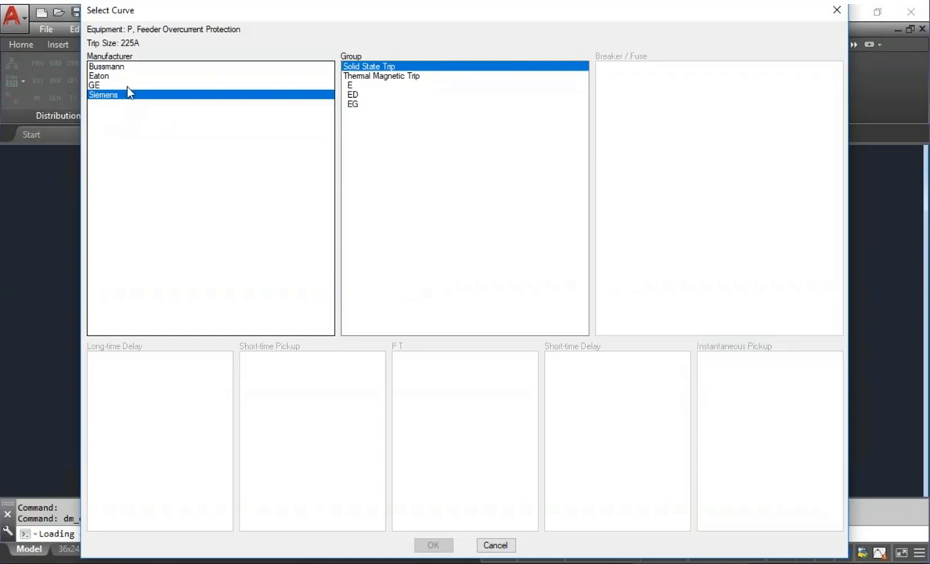
left_click(122, 77)
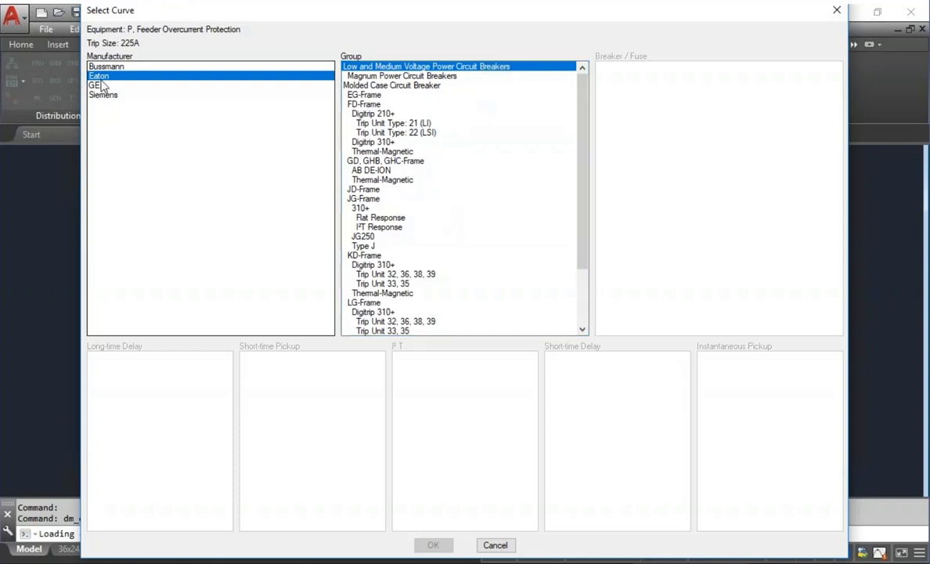
- Browse Eaton's breaker groups, assign FD-Frame Digitrip 210+ Trip Unit Type: 22 (LSI) as panel P's feeder curve, and exit the panel settings
left_click(382, 133)
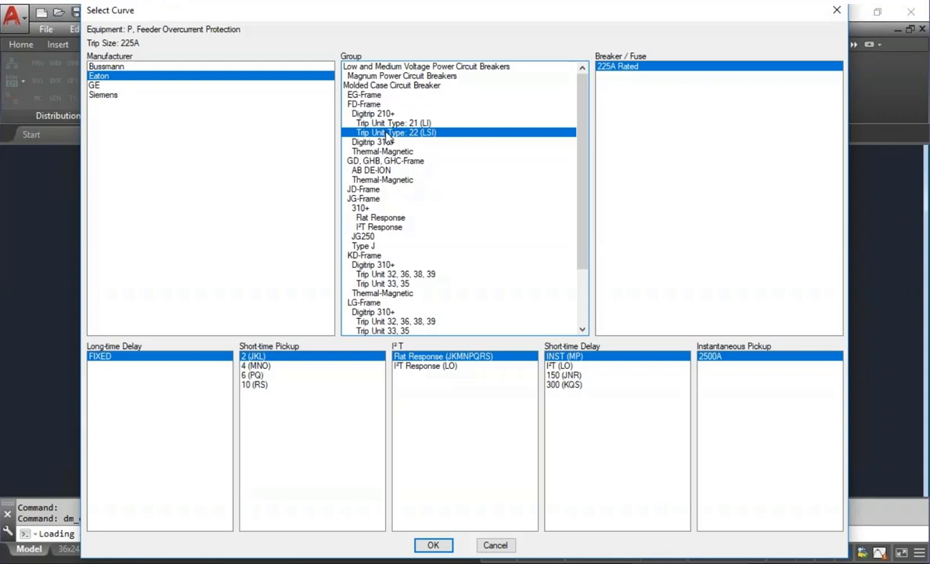
left_click(362, 123)
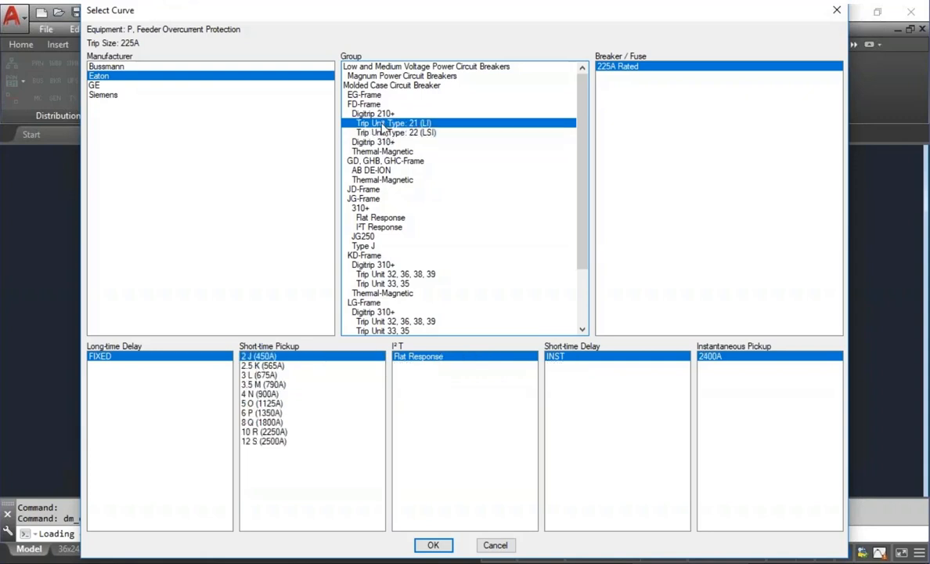
left_click(358, 113)
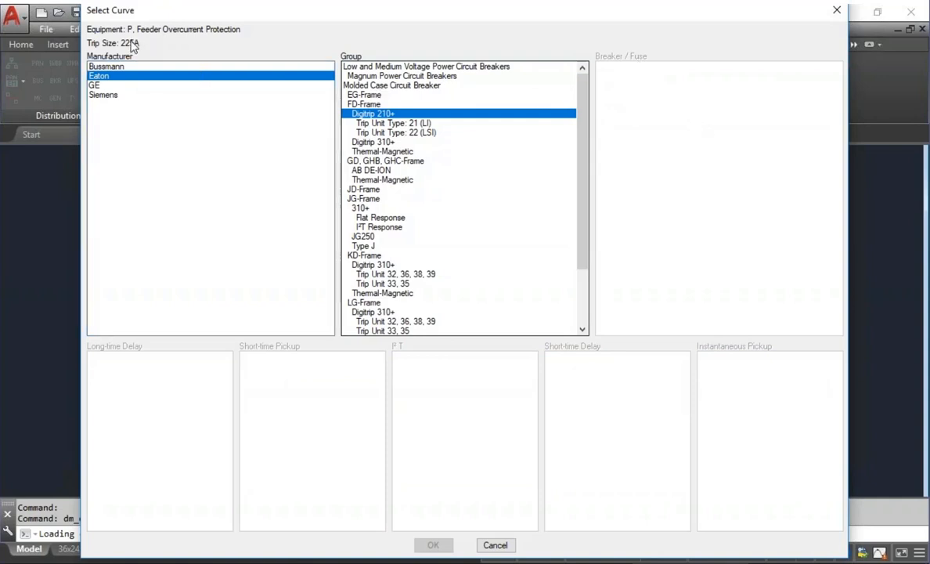
left_click(383, 151)
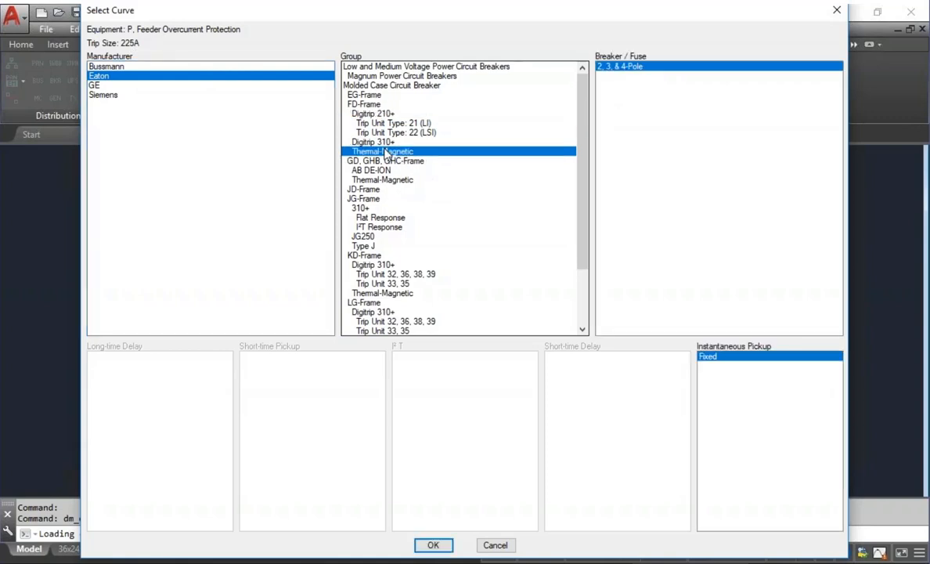
left_click(394, 173)
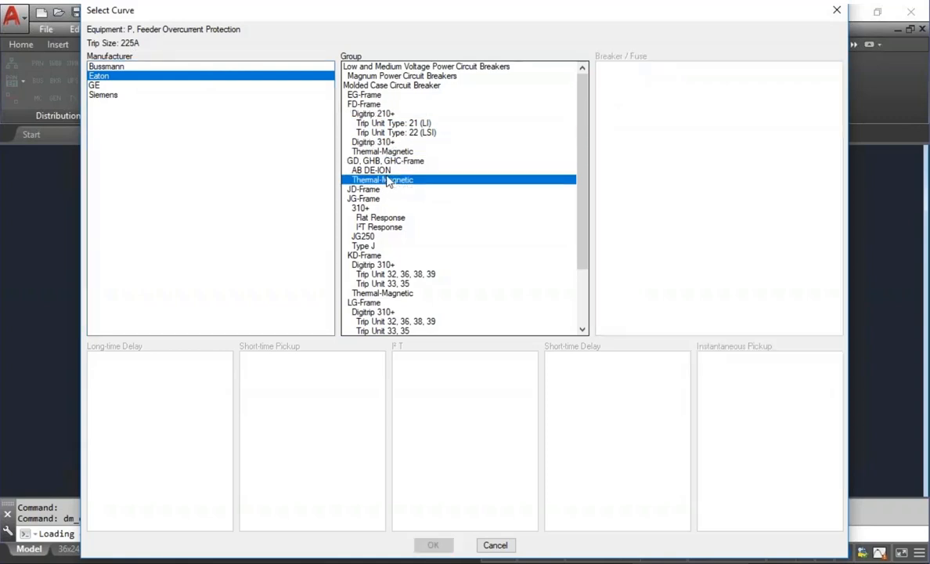
left_click(384, 133)
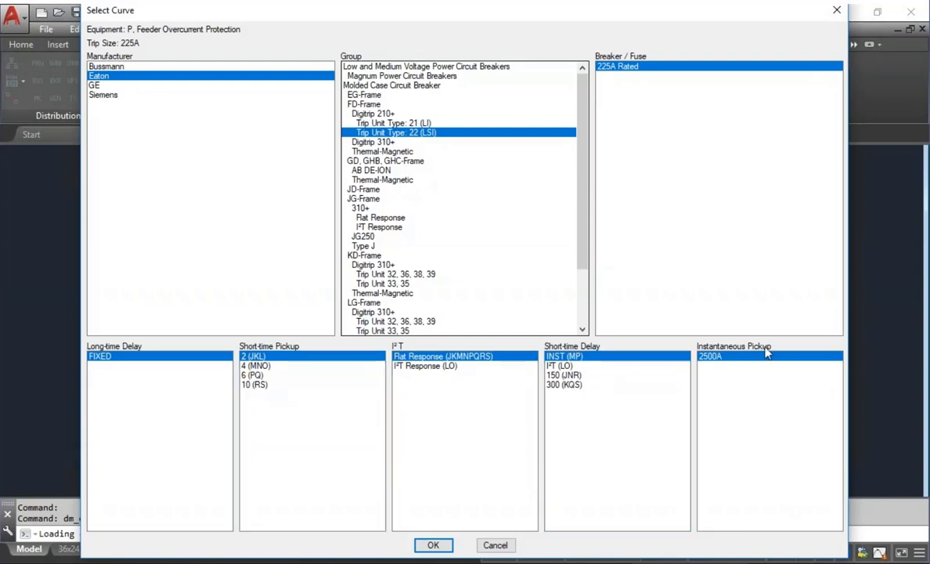
left_click(433, 545)
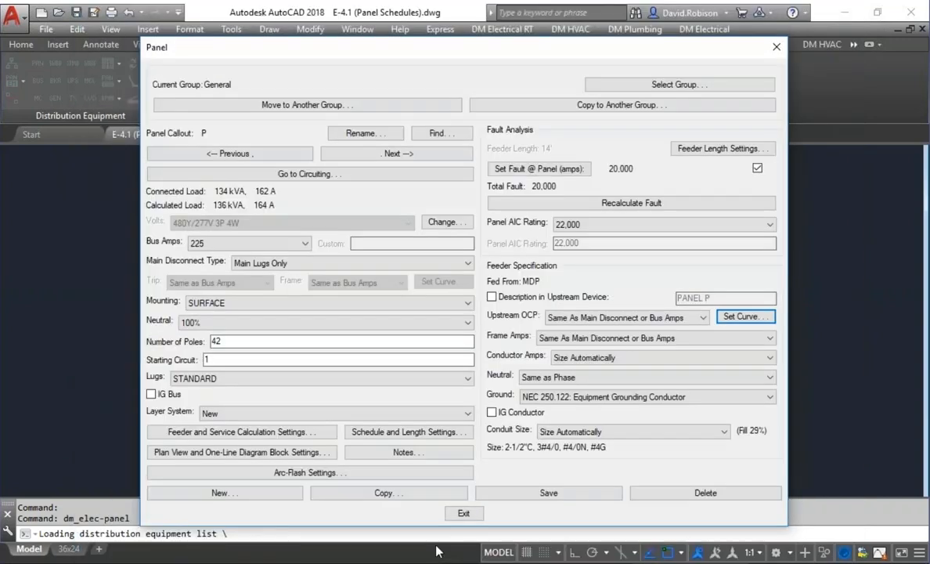
left_click(463, 513)
- Insert a selective coordination graph containing panel P's feeder curve in the empty area beside the one-line diagram
left_click(141, 82)
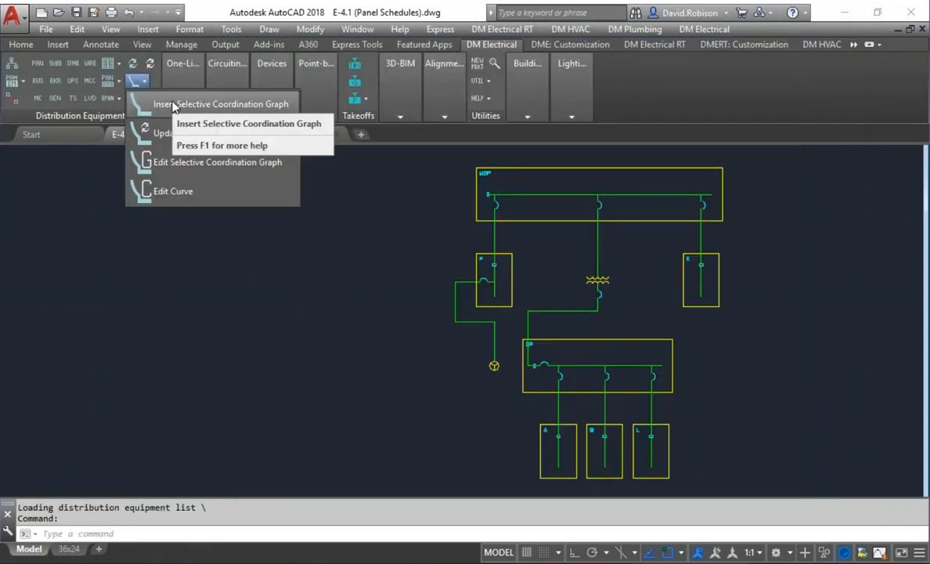
left_click(173, 107)
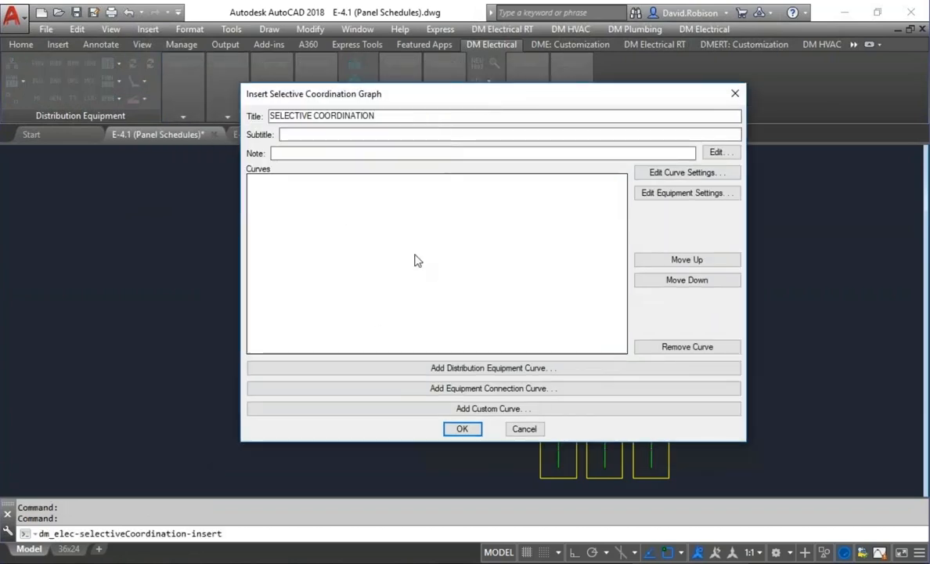
left_click(485, 372)
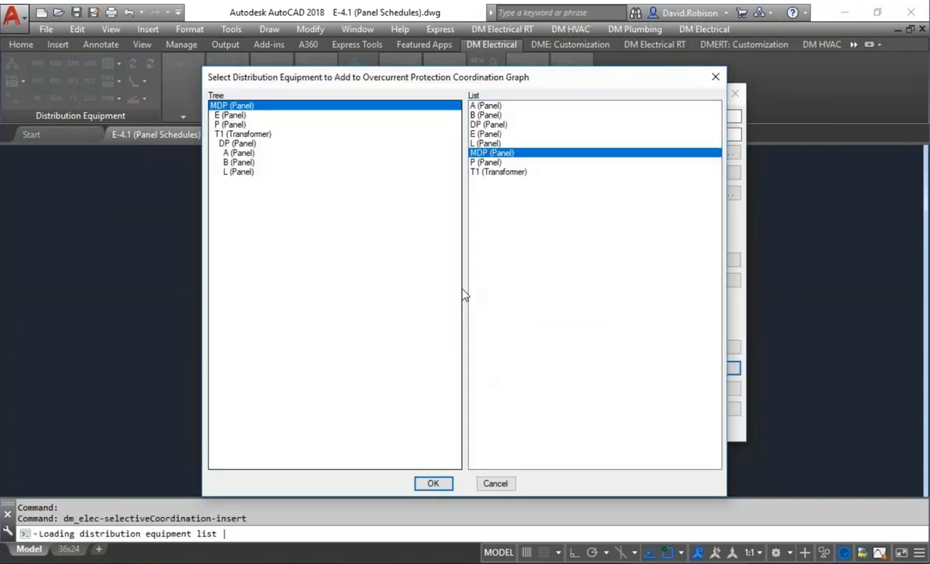
left_click(229, 125)
left_click(432, 483)
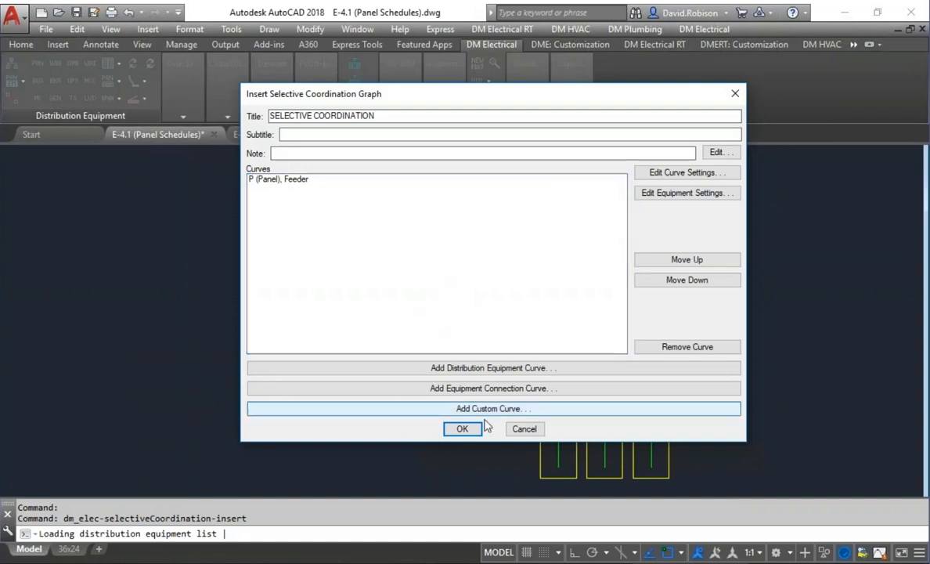
left_click(464, 430)
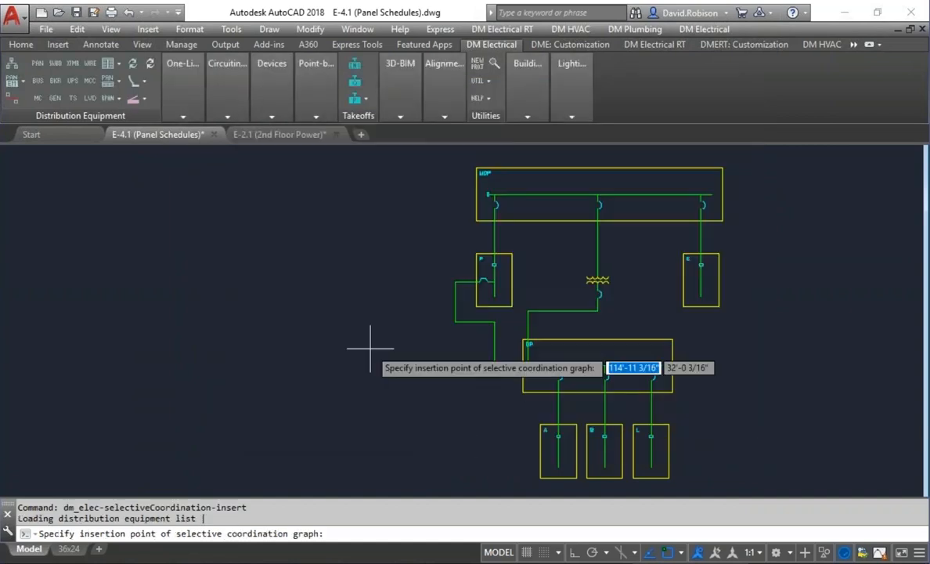
left_click(45, 201)
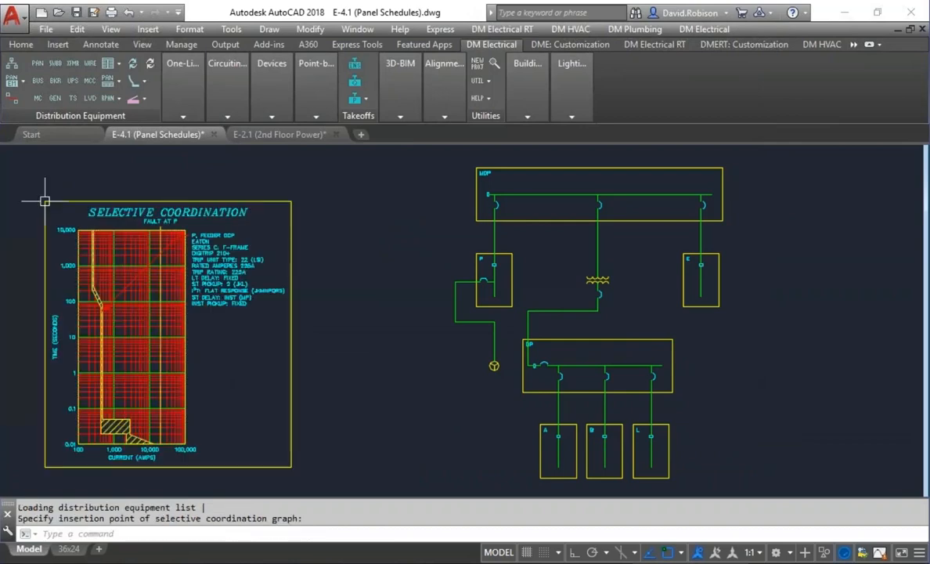
- Examine panel P's feeder curve, fault line and device description on the inserted selective coordination graph
mouse_move(193, 352)
middle_mouse_down()
mouse_move(423, 338)
mouse_move(457, 326)
middle_mouse_up()
scroll(375, 278, "up", 2)
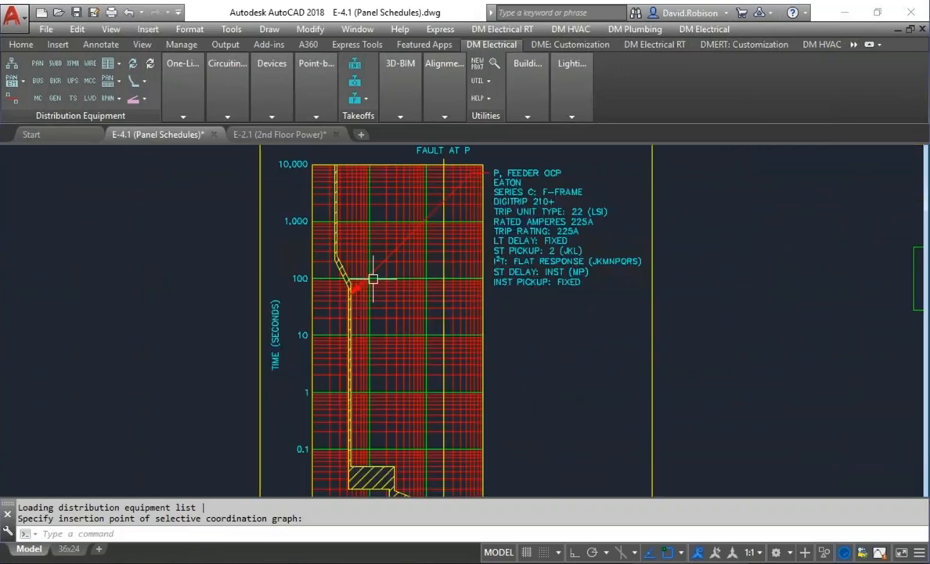
middle_click_drag(398, 268, 402, 344)
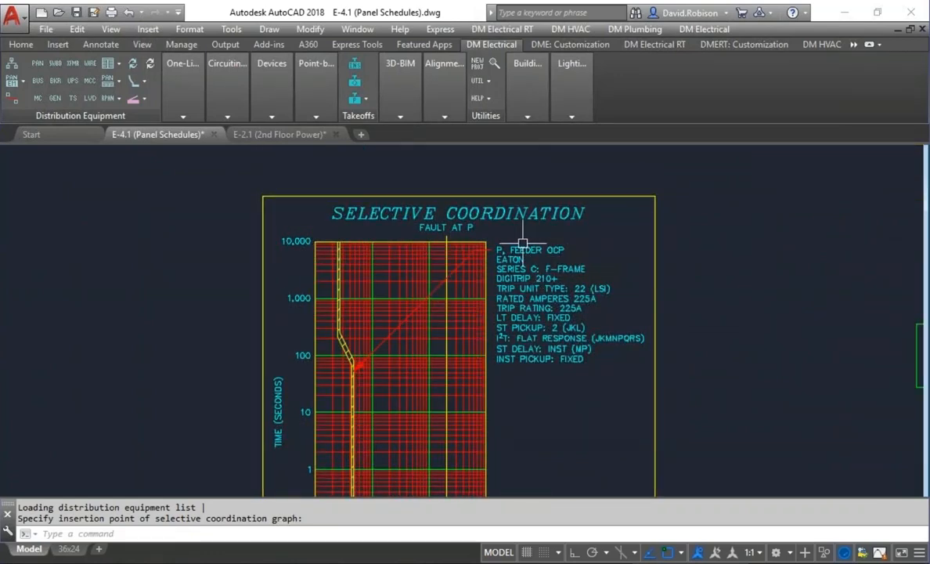
scroll(621, 384, "down", 2)
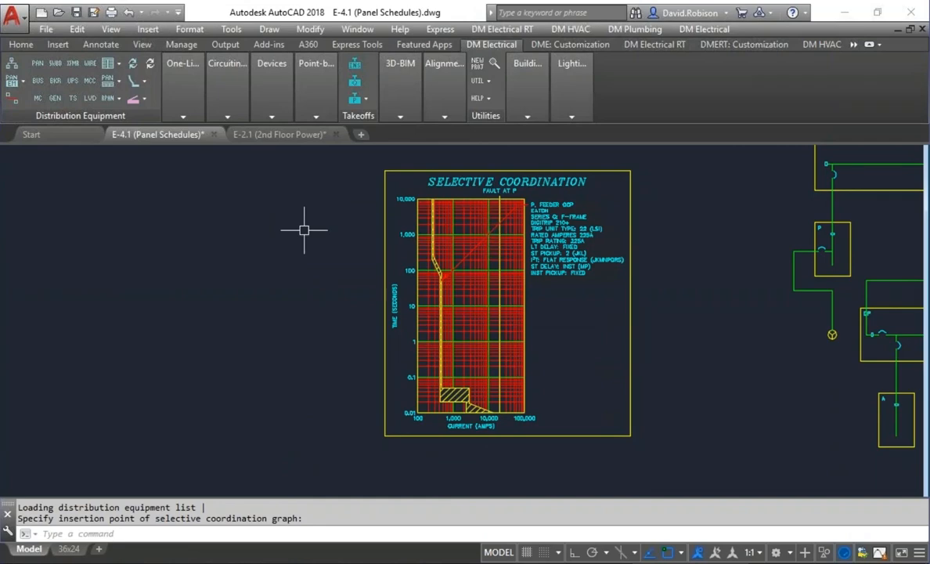
left_click(141, 83)
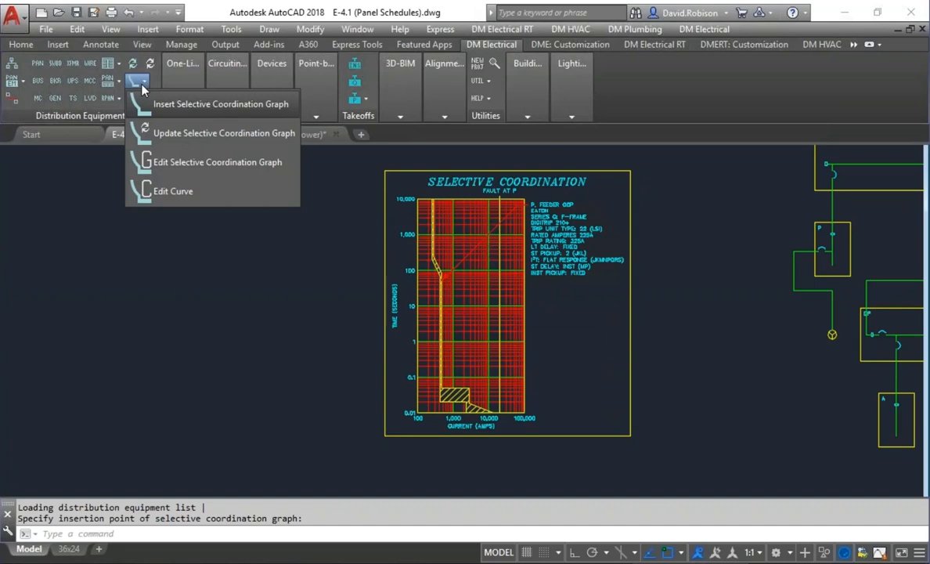
left_click(138, 81)
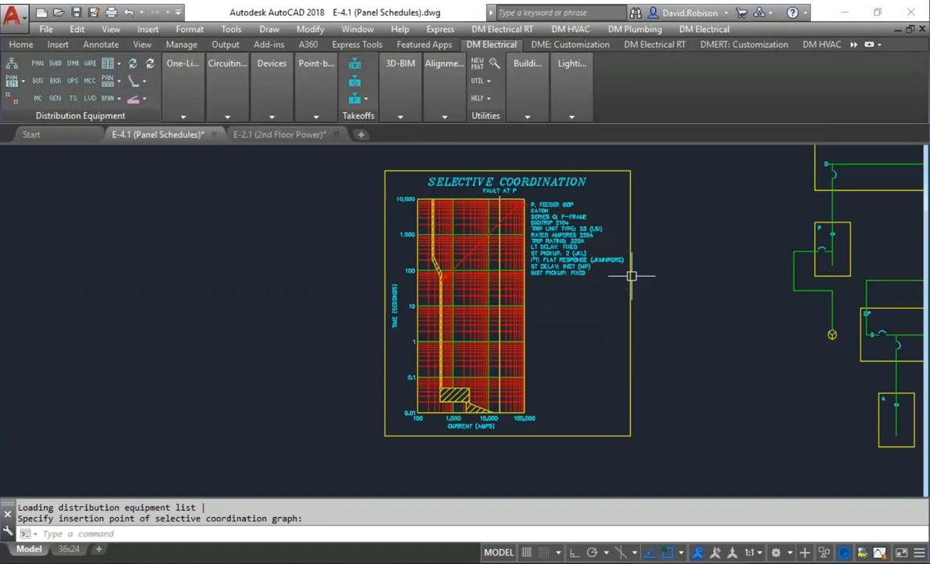
middle_click_drag(670, 252, 530, 310)
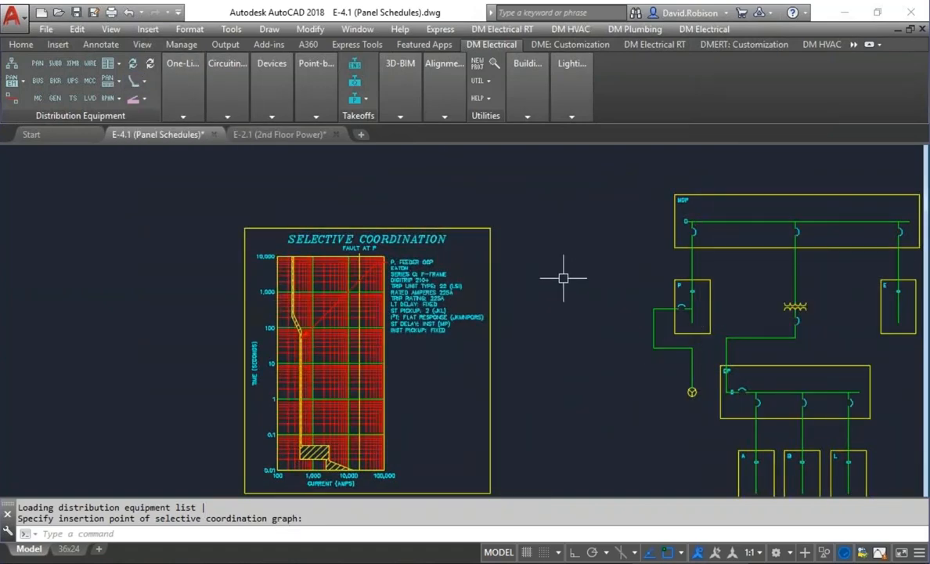
middle_click_drag(568, 281, 661, 231)
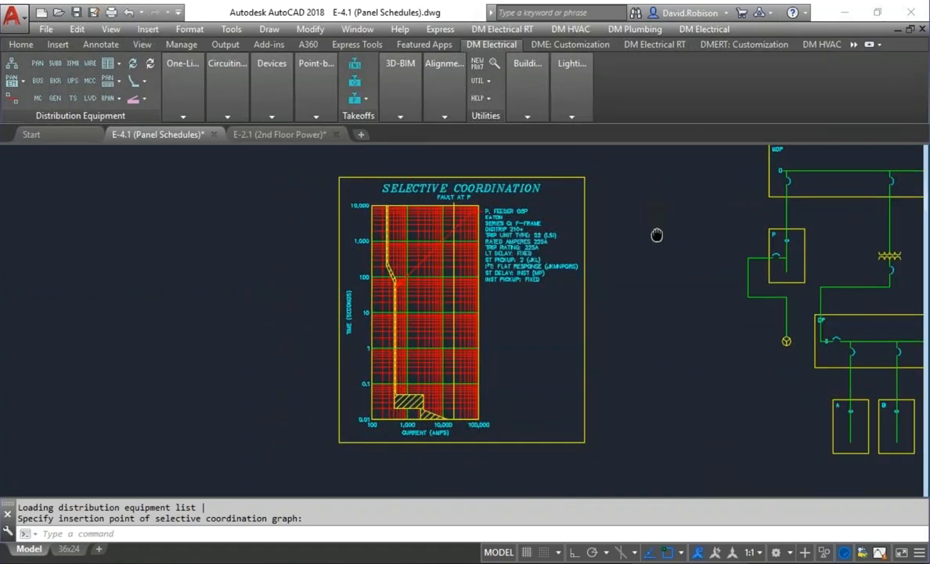
- Find panel MDP in the panel settings, change its main disconnect type to Breaker, and save the panel
left_click(36, 63)
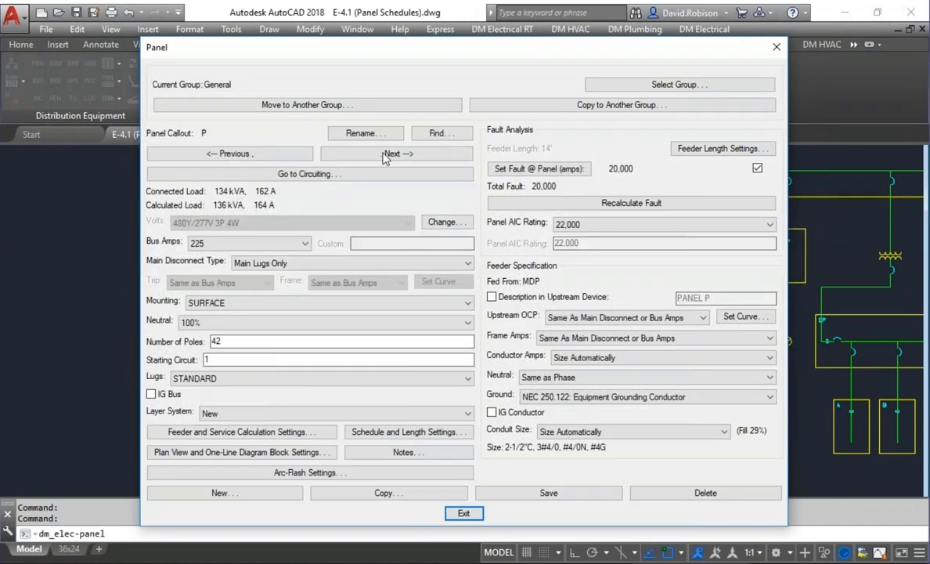
left_click(430, 136)
double_click(234, 108)
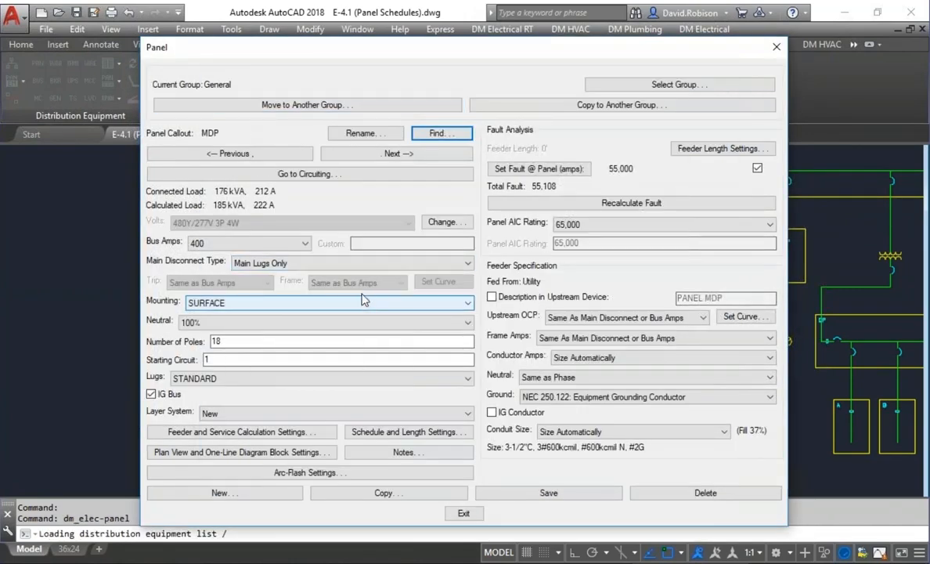
left_click(267, 268)
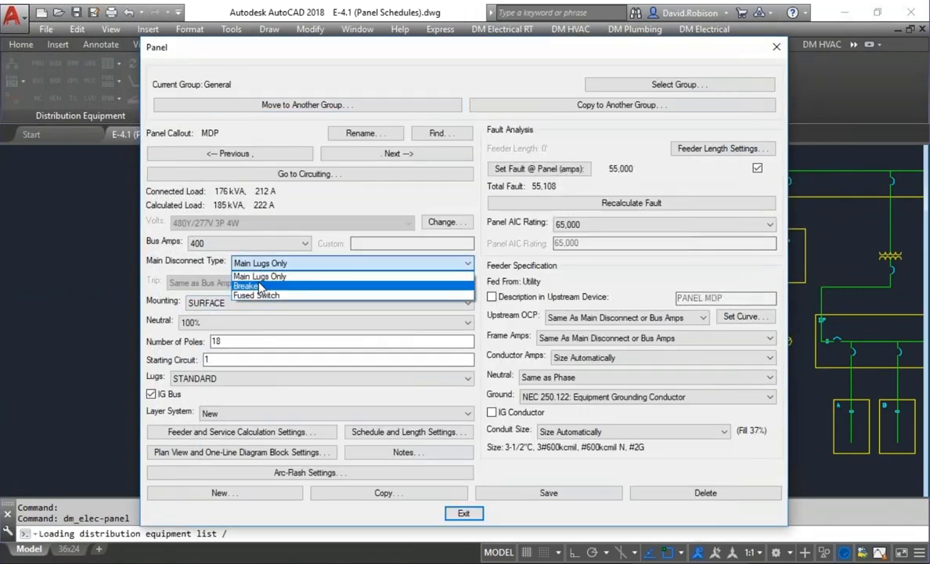
left_click(258, 287)
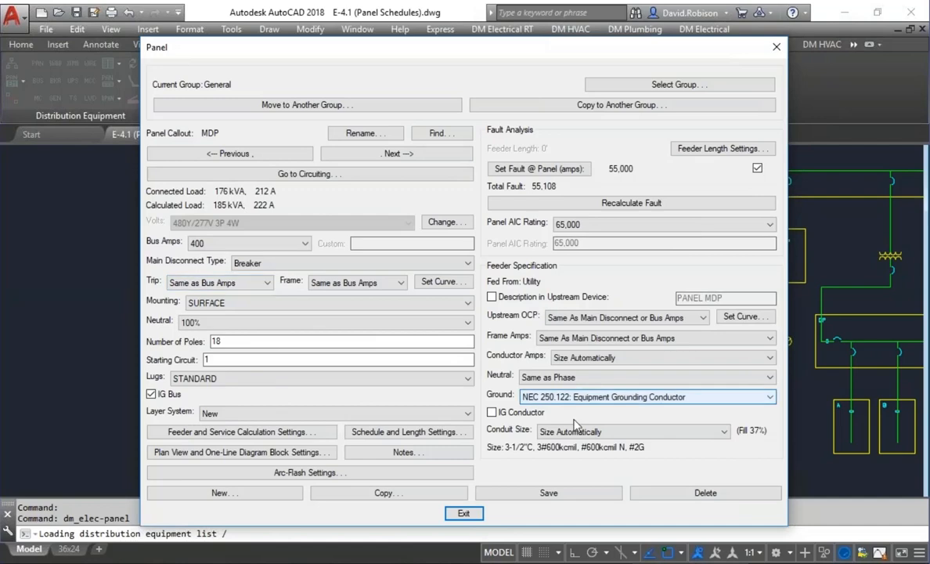
left_click(557, 493)
- Assign Eaton's KD-Frame Digitrip 310+ Trip Unit 32, 36, 38, 39 curve with the 400A sensor to MDP's main disconnect, and exit the panel settings
left_click(438, 281)
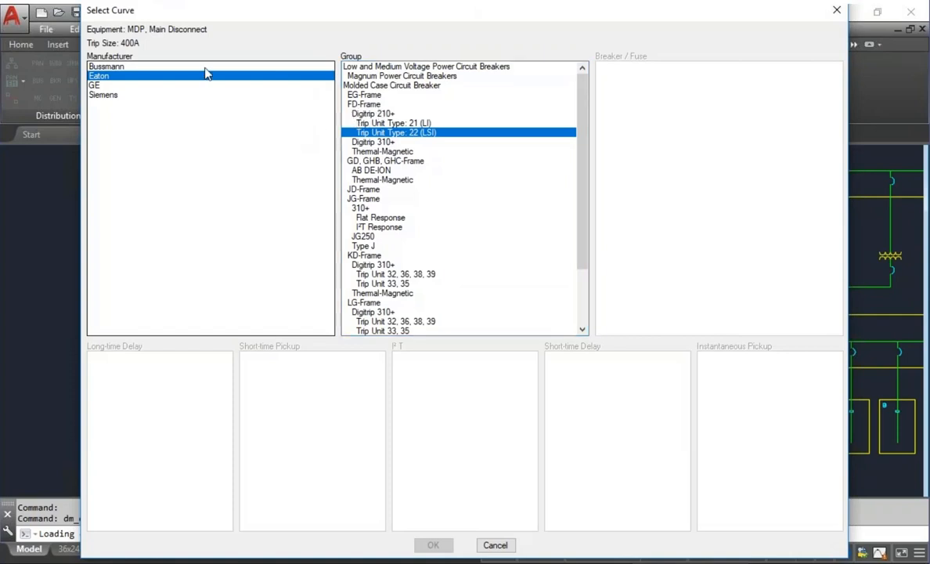
left_click(386, 124)
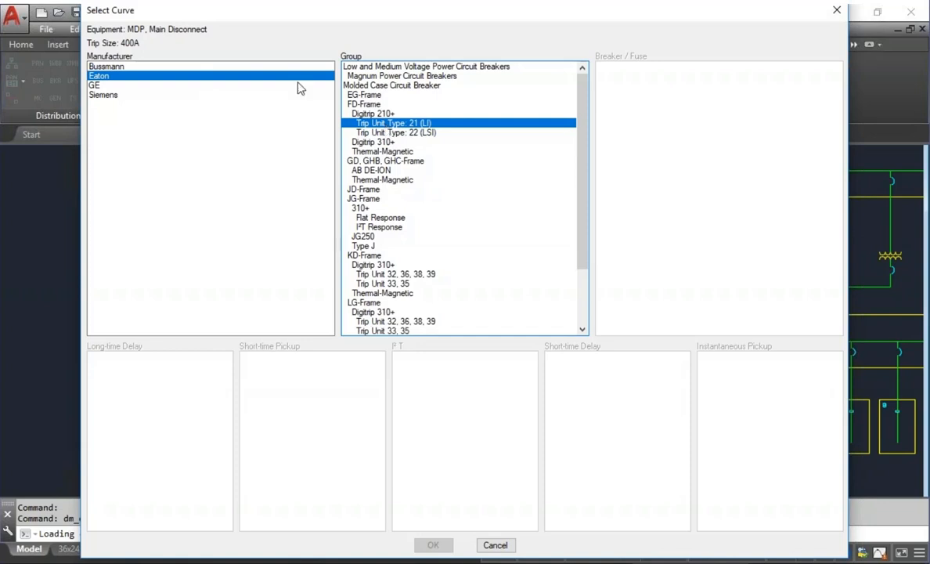
left_click(371, 170)
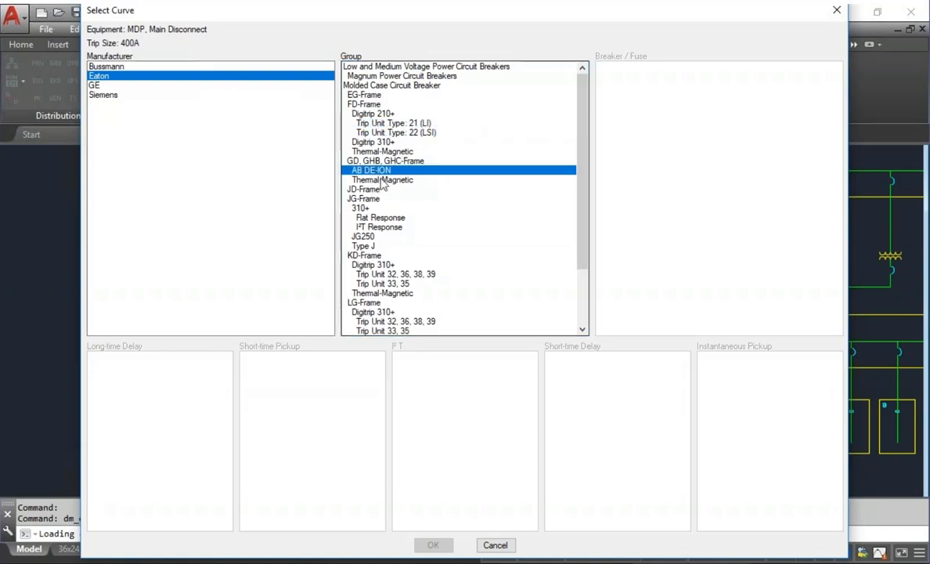
left_click(378, 179)
left_click(375, 218)
left_click(353, 226)
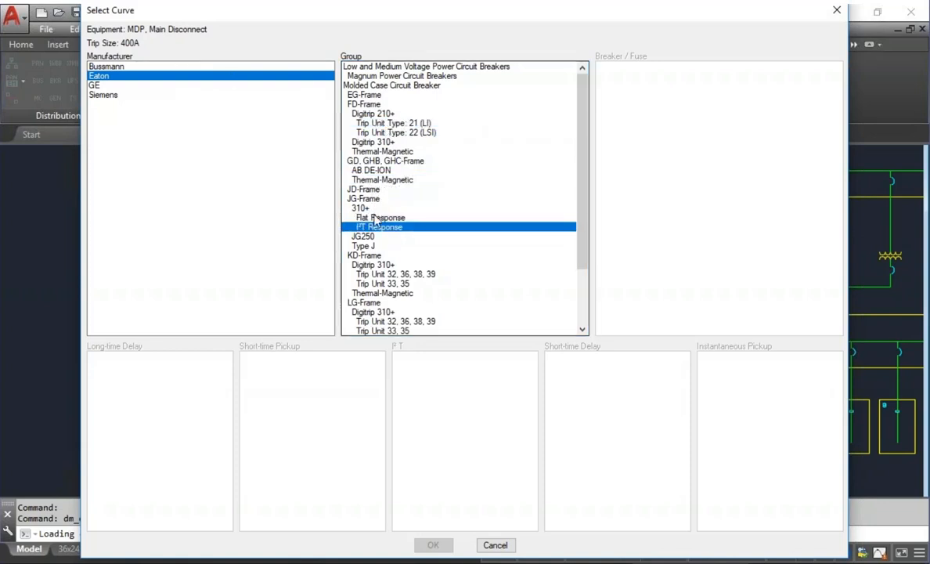
left_click(347, 236)
left_click(397, 275)
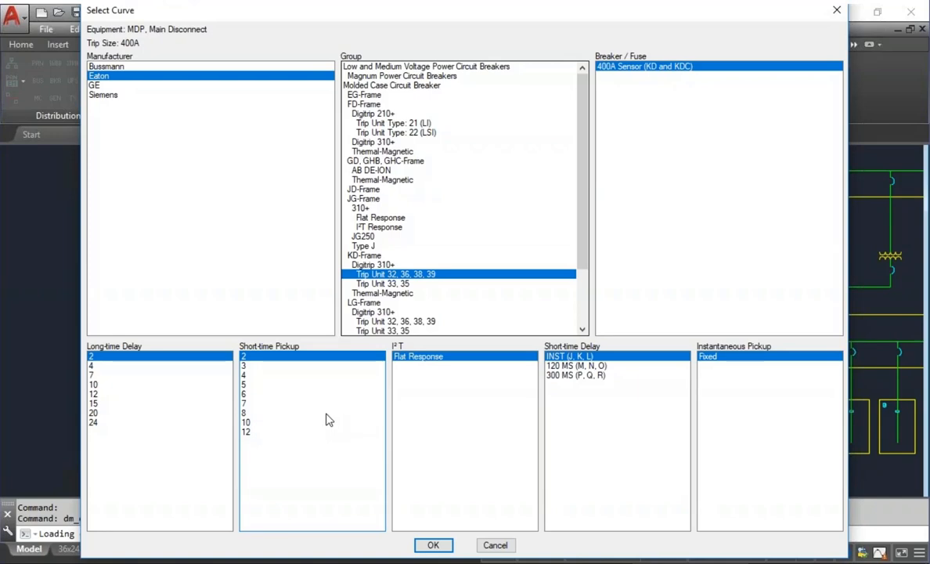
left_click(433, 545)
left_click(433, 506)
- Edit the selective coordination graph to add panel MDP's main disconnect curve
left_click(143, 82)
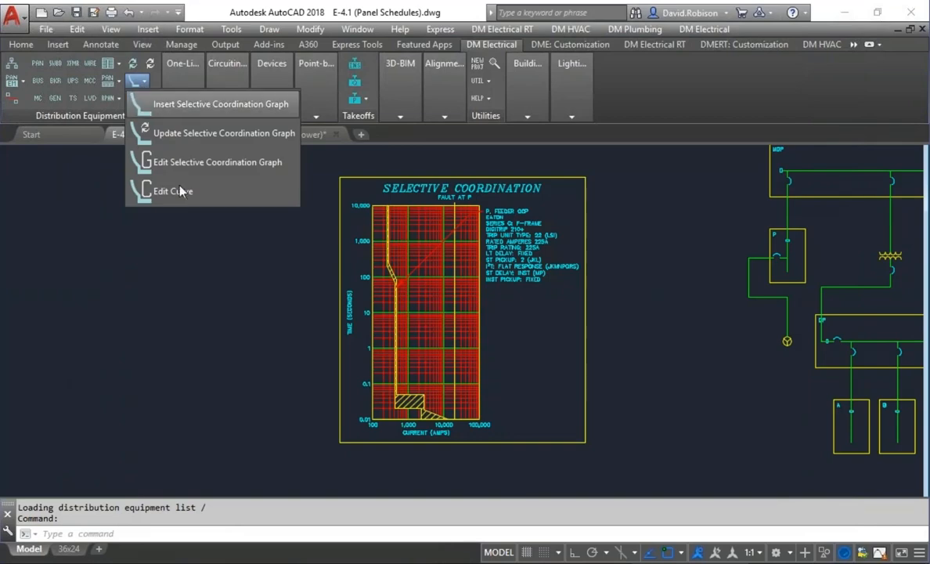
left_click(254, 160)
left_click(498, 243)
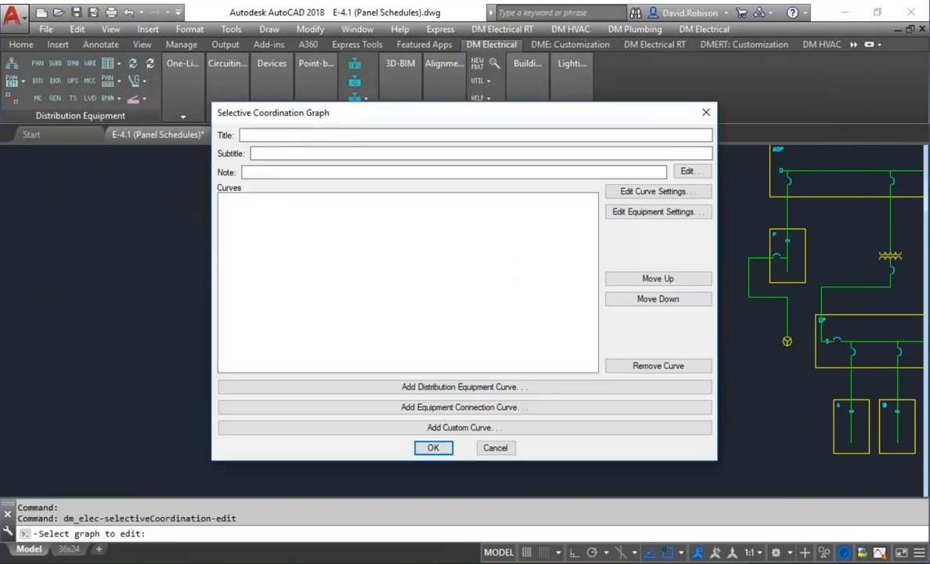
left_click(454, 360)
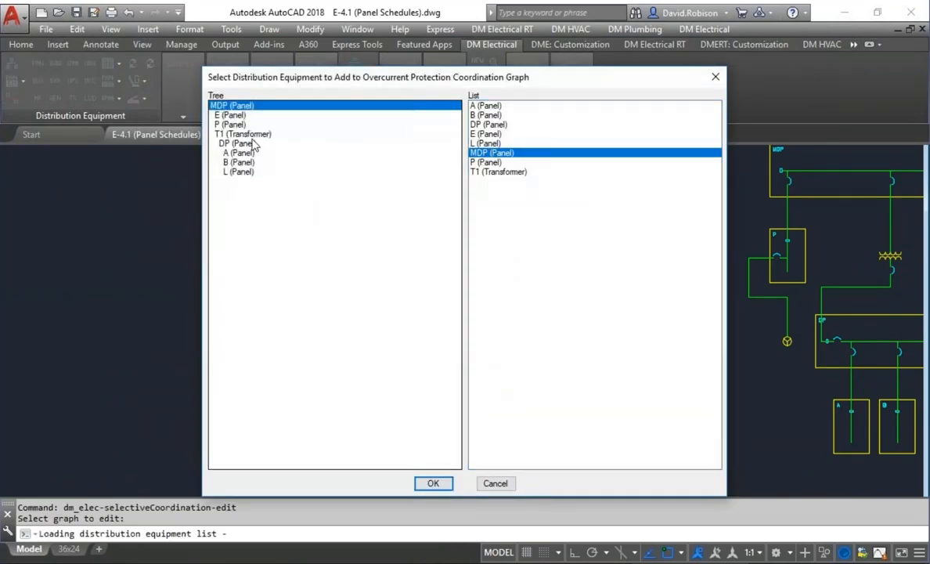
left_click(435, 485)
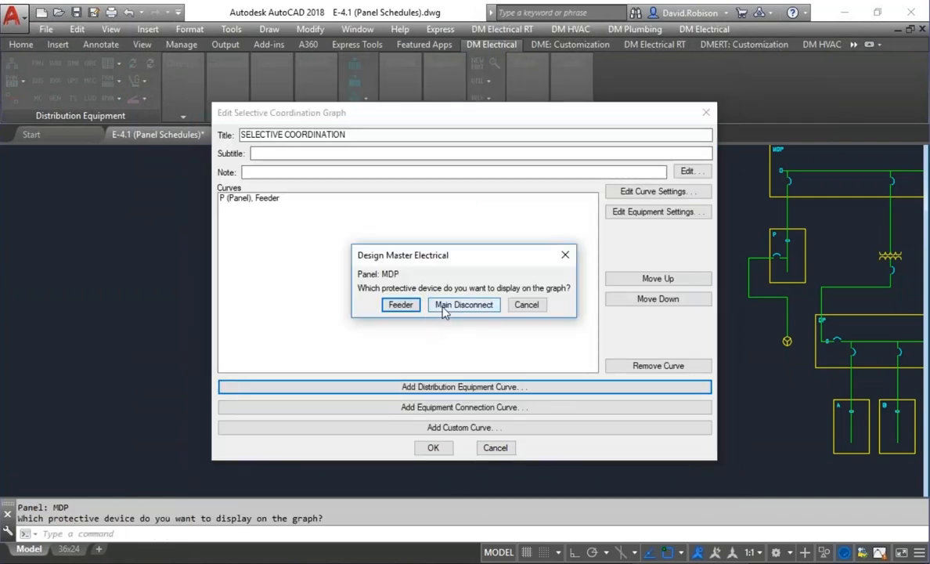
left_click(443, 307)
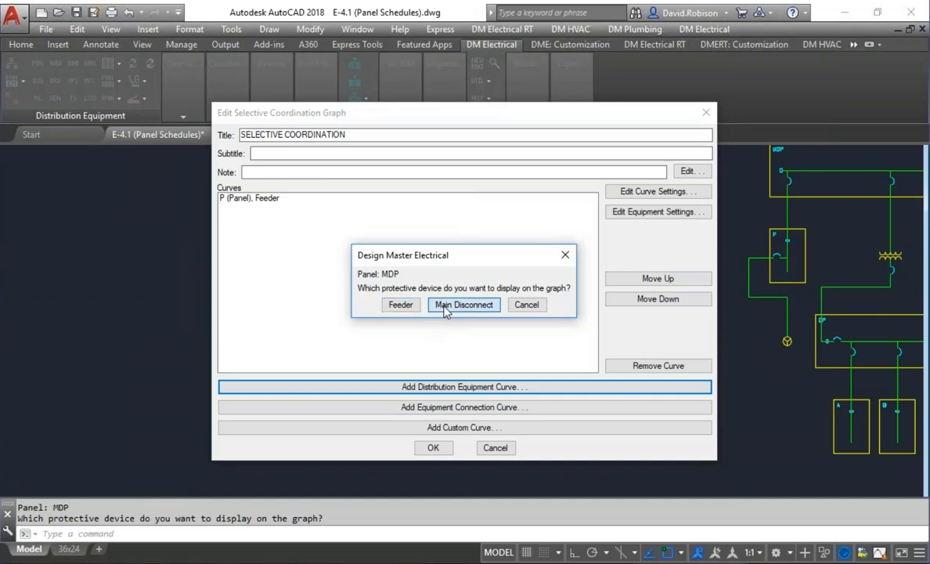
left_click(435, 447)
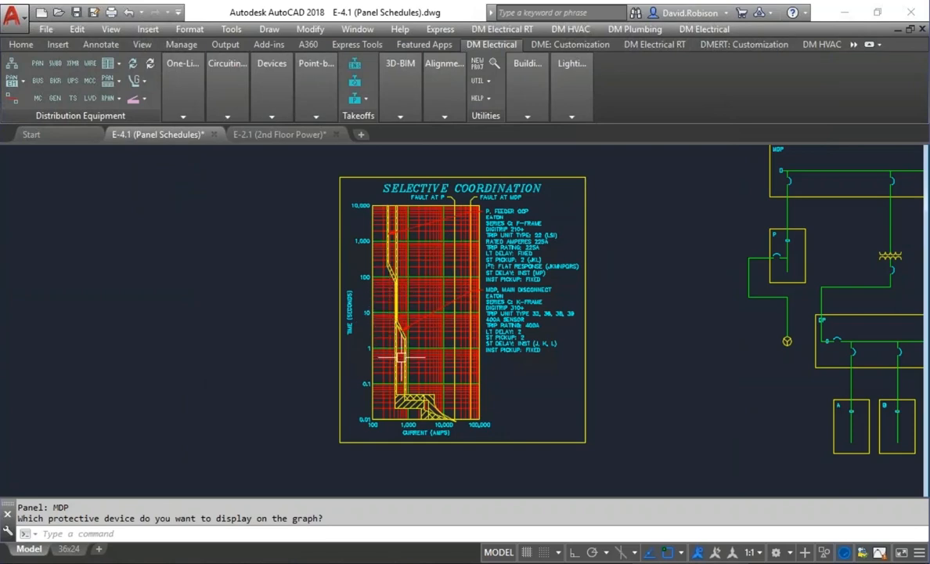
- Examine where panel P's feeder curve and MDP's main disconnect curve run against each other, along with their fault lines and device descriptions
scroll(402, 355, "up", 2)
scroll(402, 357, "up", 2)
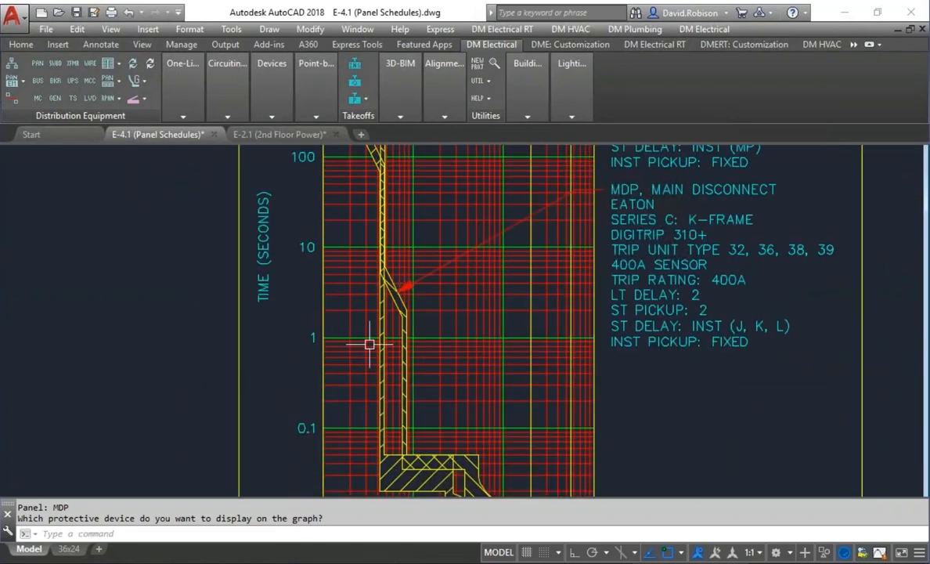
middle_click_drag(405, 374, 398, 295)
scroll(399, 295, "down", 2)
middle_click_drag(438, 270, 445, 390)
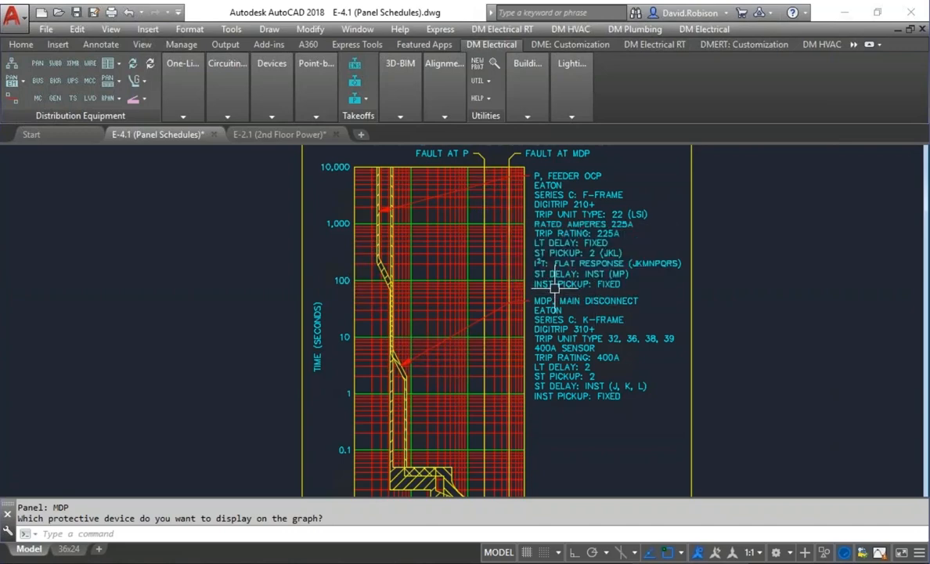
middle_click_drag(562, 344, 540, 298)
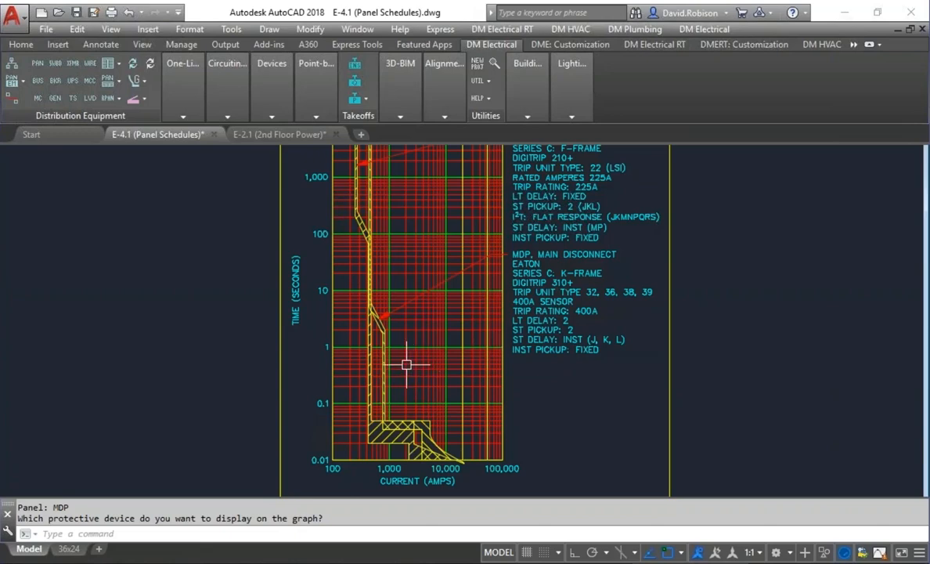
- Edit MDP's main disconnect curve on the graph, setting the short-time delay to 300 MS (P, Q, R) and the long-time delay to 15
left_click(134, 82)
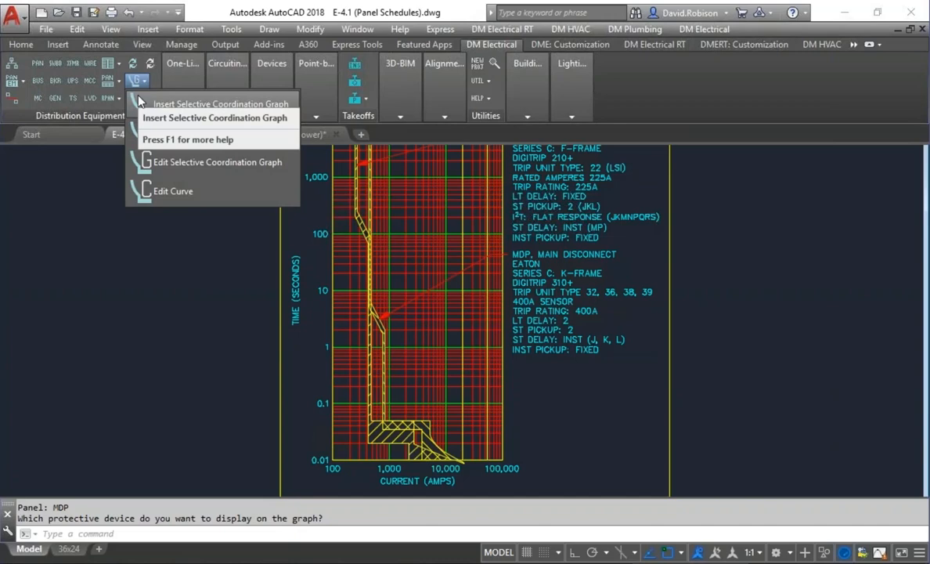
left_click(172, 193)
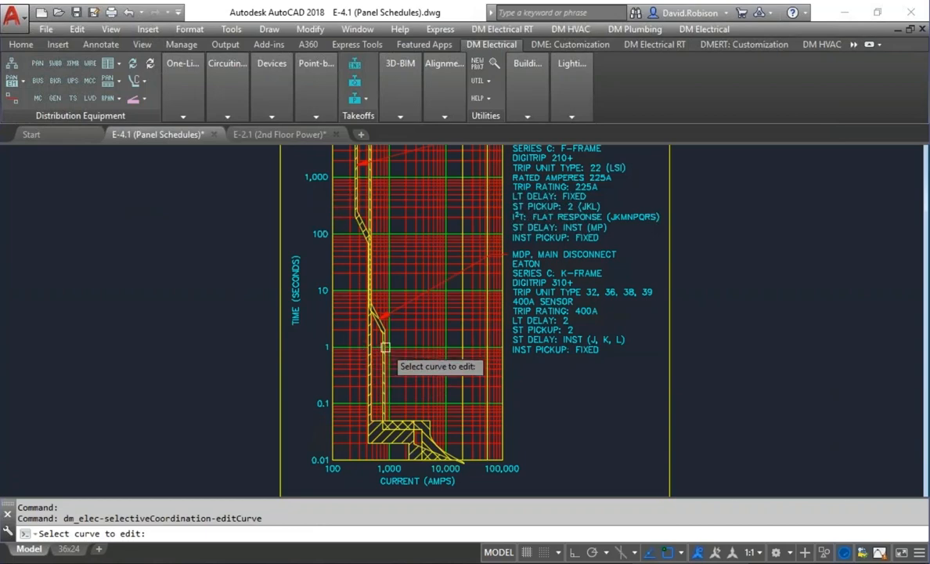
left_click(549, 290)
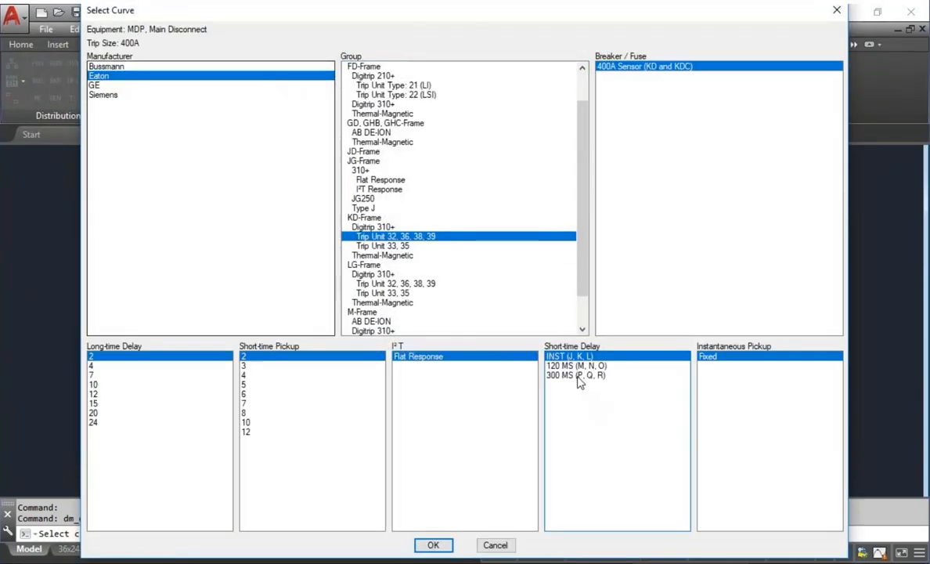
left_click(577, 376)
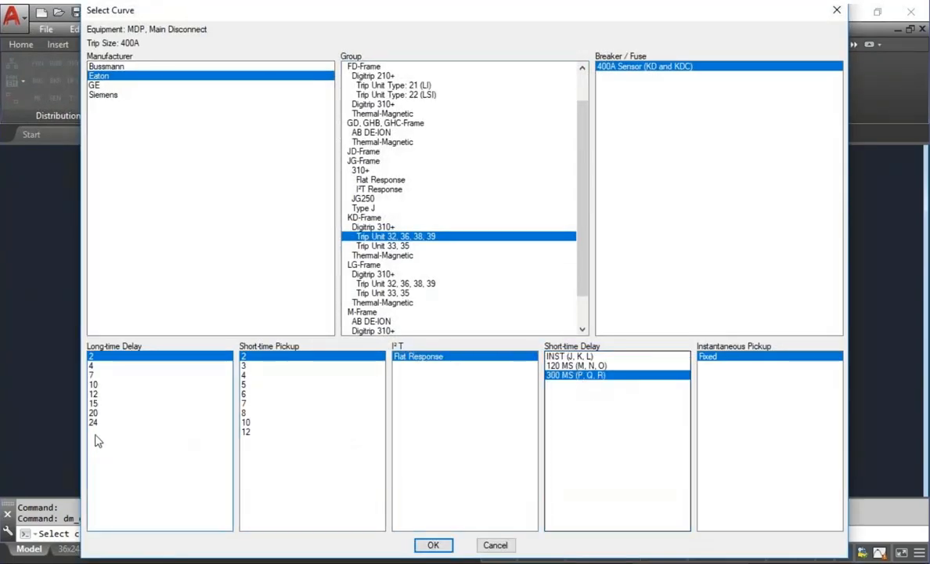
left_click(100, 403)
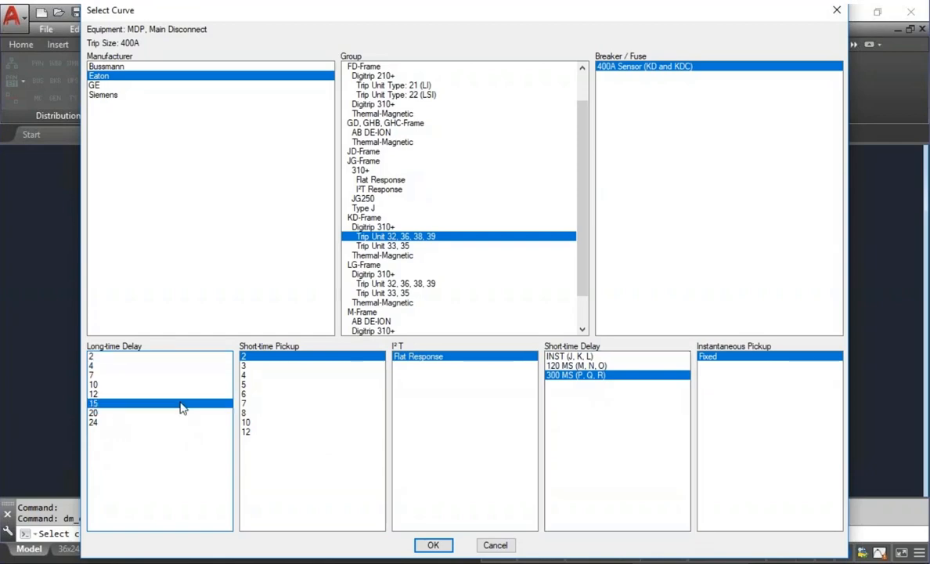
left_click(433, 545)
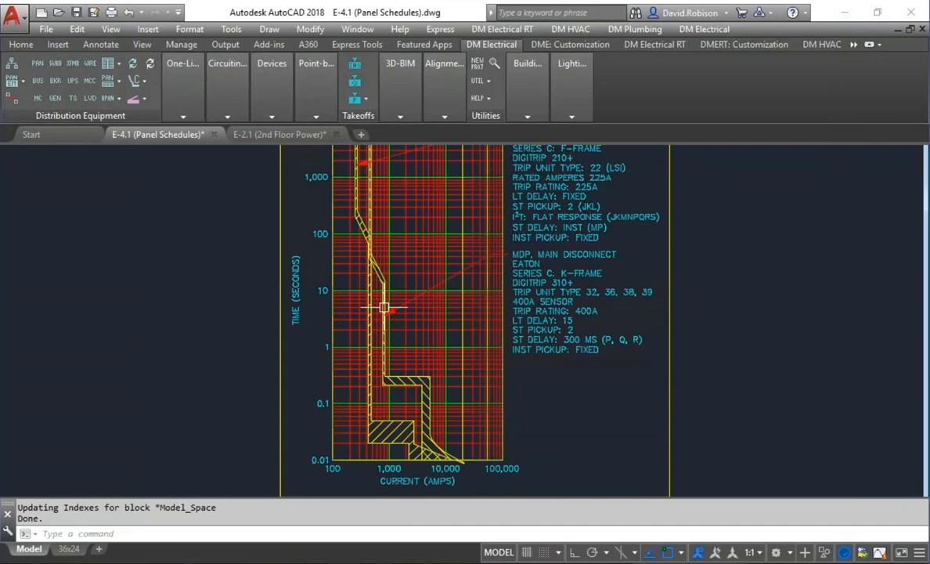
- Inspect where the two curves meet, and try a short-time delay of 300 (KQS) on panel P's feeder curve
middle_click_drag(381, 271, 391, 324)
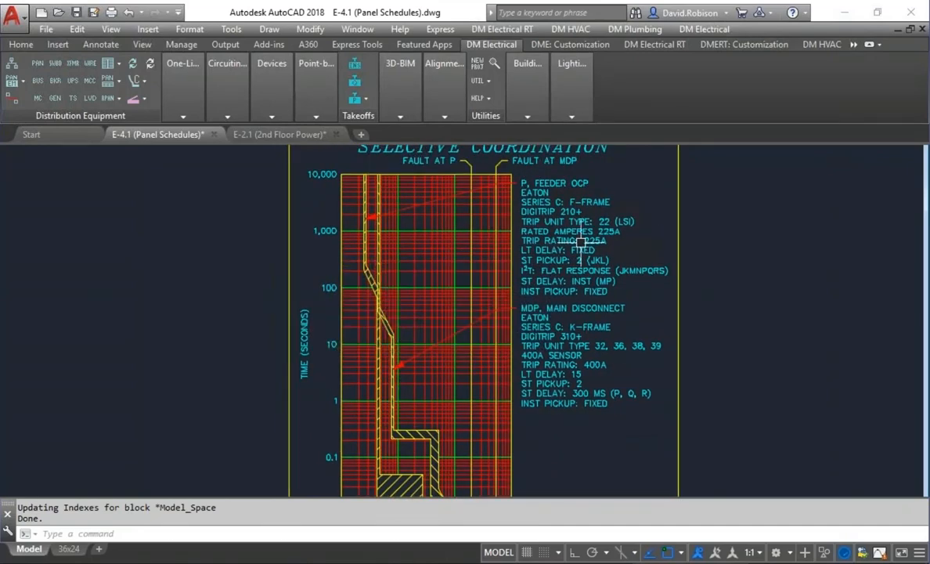
scroll(366, 324, "up", 4)
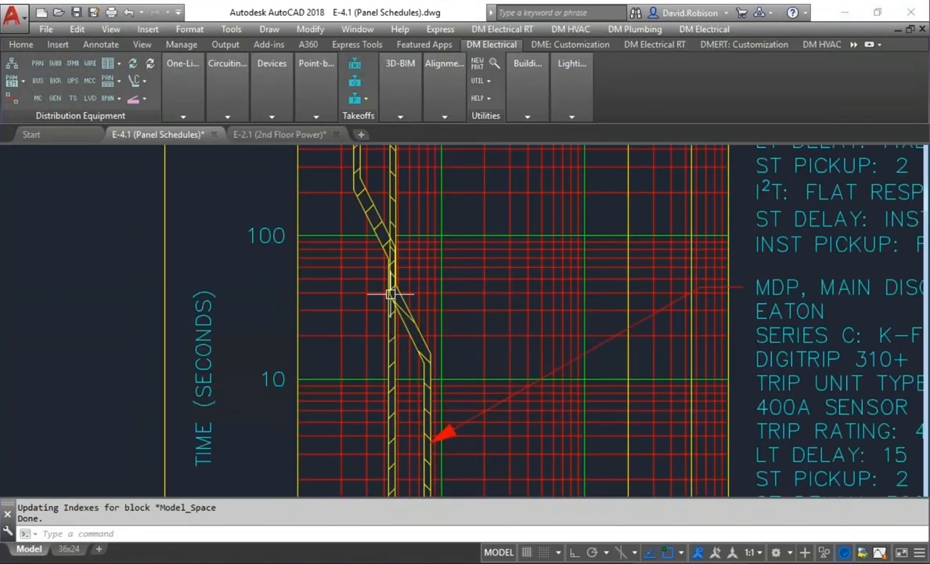
scroll(369, 331, "down", 4)
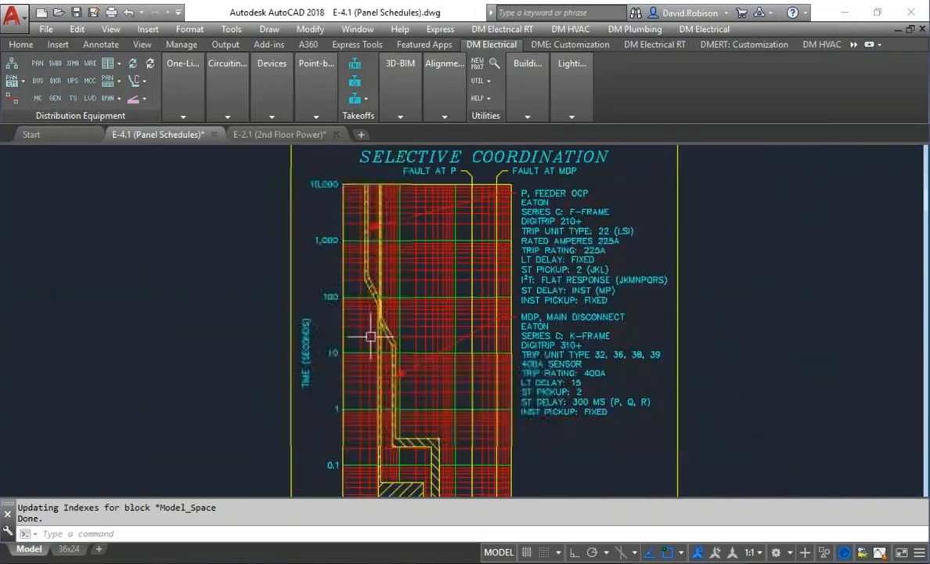
double_click(556, 243)
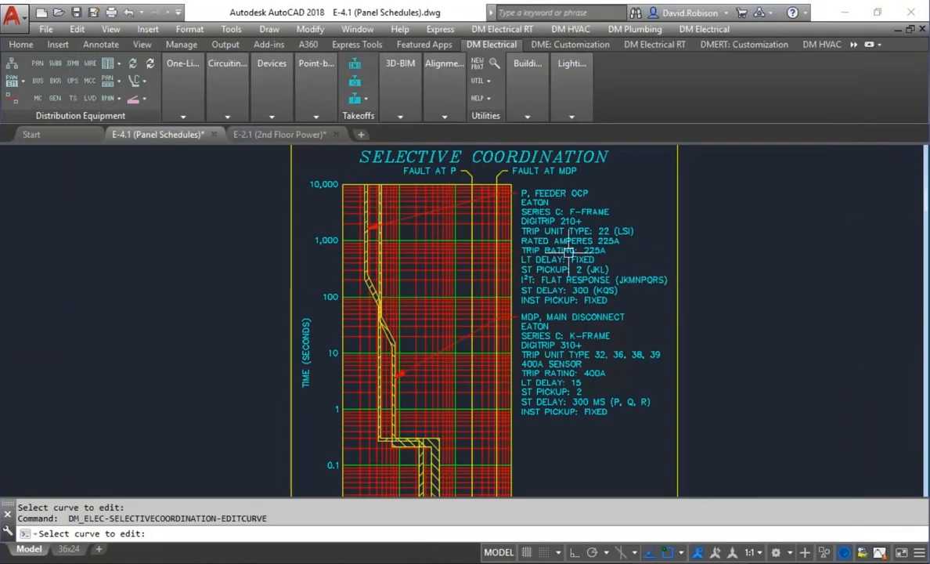
middle_click_drag(569, 252, 587, 209)
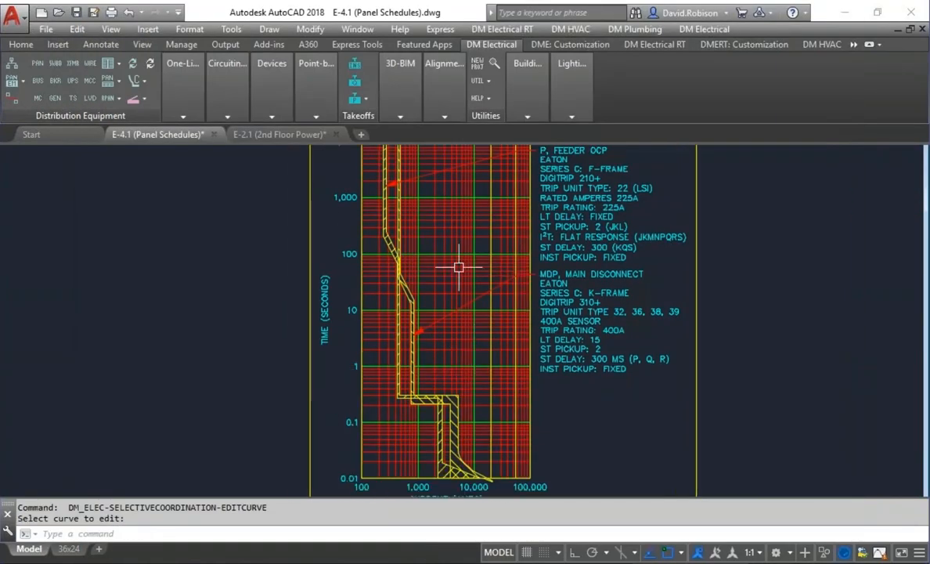
- Return panel P's feeder curve to the INST (MP) short-time delay
key("Return")
left_click(604, 225)
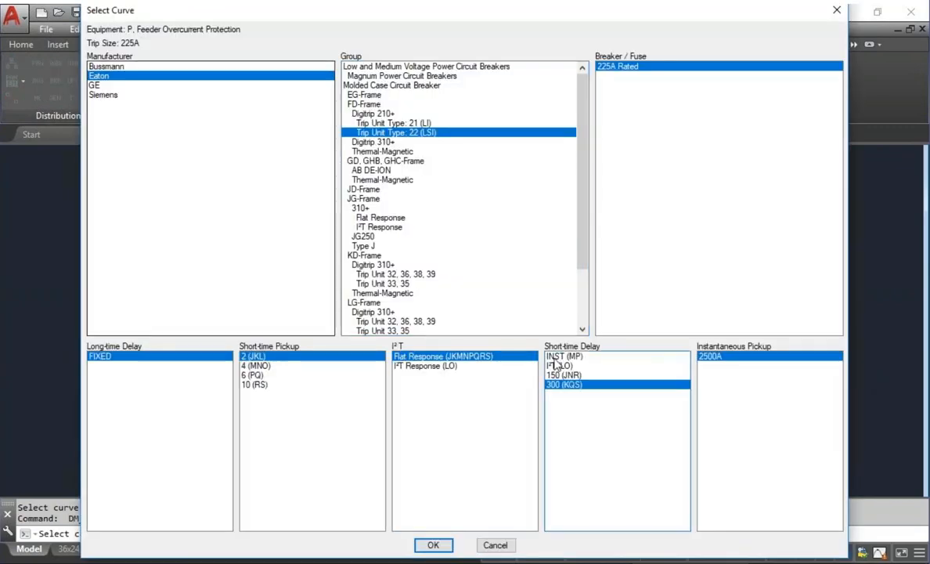
left_click(432, 544)
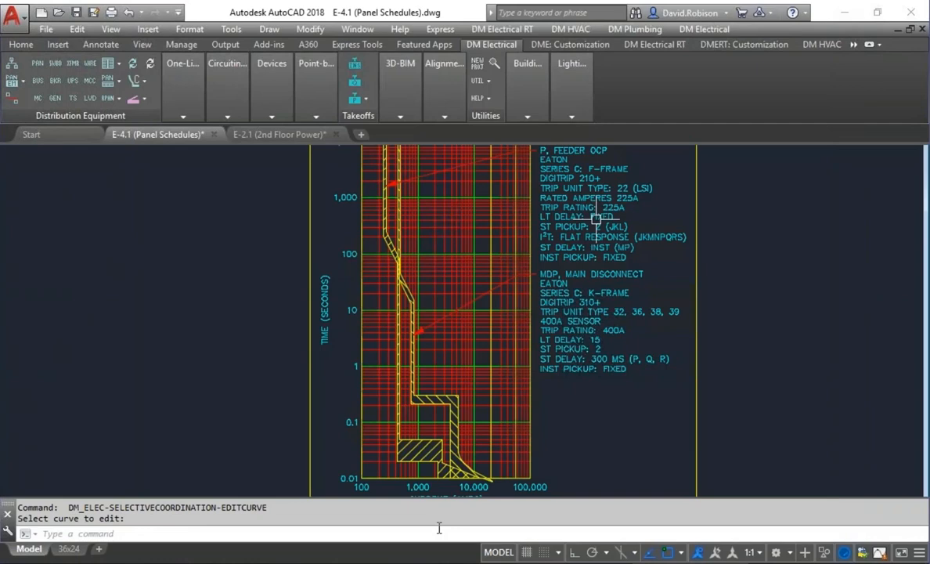
- Edit MDP's main disconnect curve on the graph, setting its short-time pickup to 6
key("Return")
left_click(603, 317)
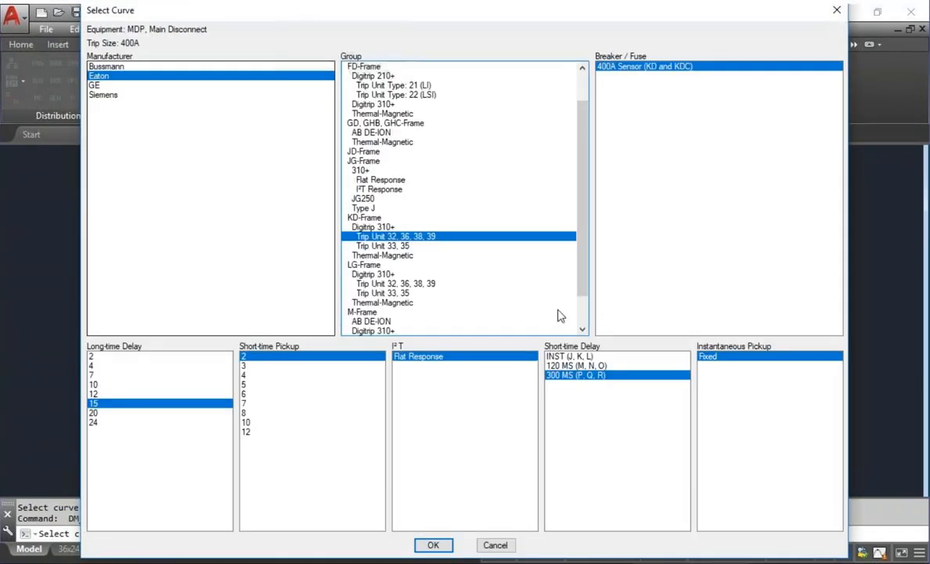
double_click(248, 395)
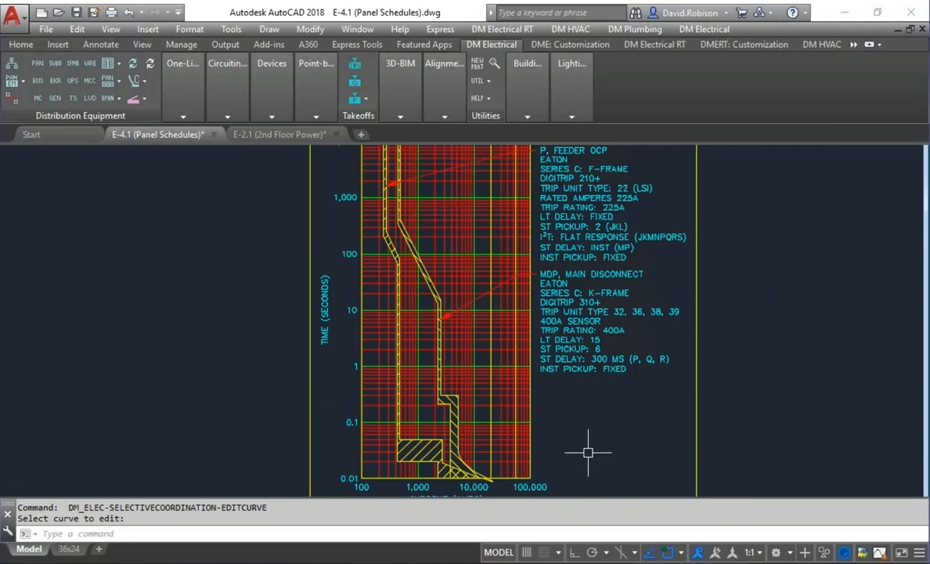
scroll(588, 452, "down", 3)
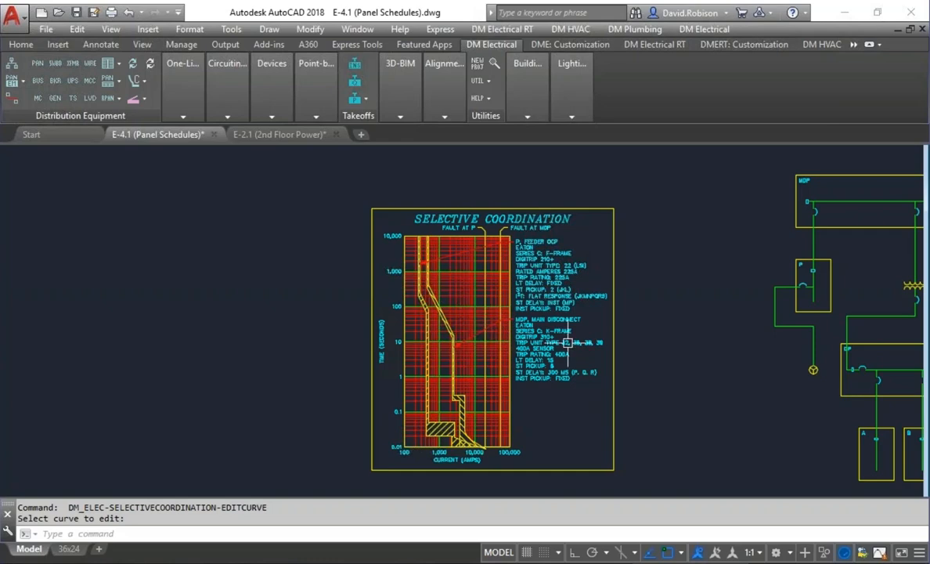
scroll(440, 325, "up", 2)
middle_click_drag(471, 302, 475, 326)
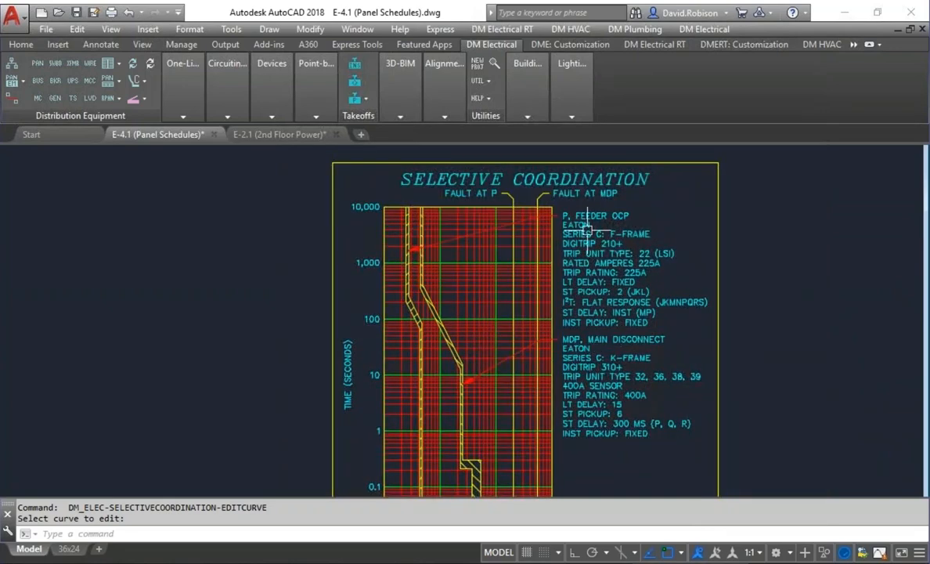
key("Return")
left_click(609, 302)
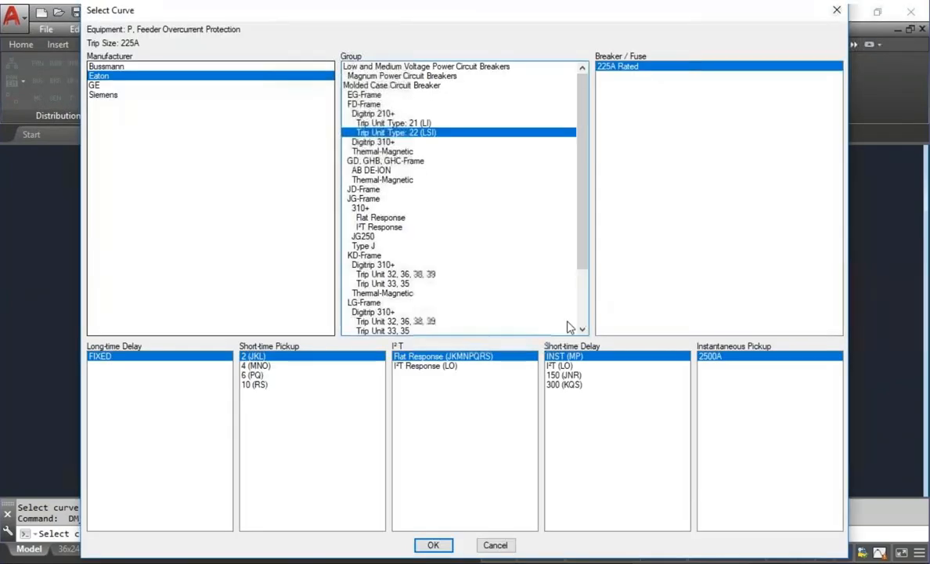
left_click(496, 545)
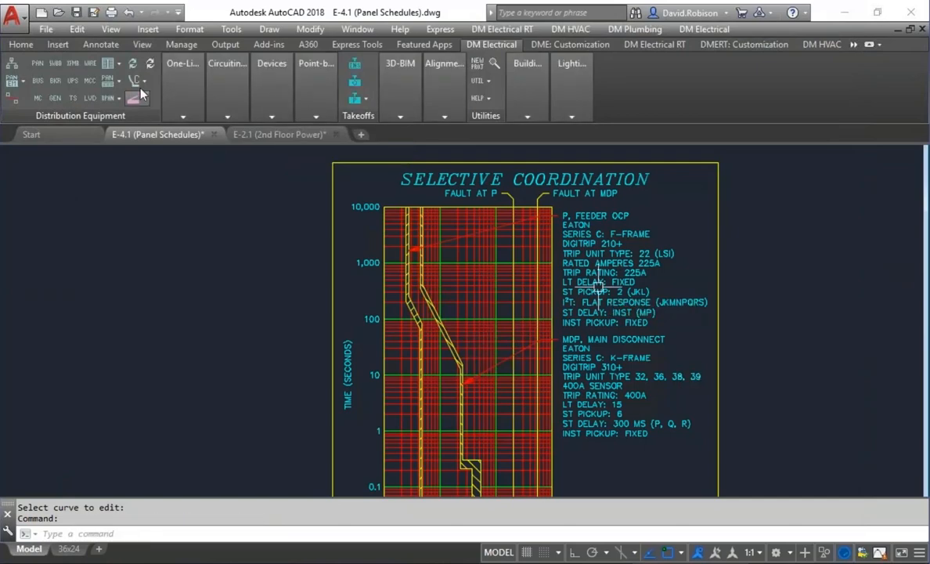
- Edit the selective coordination graph so MDP's main disconnect is listed above panel P's feeder, and review the reordered device descriptions
left_click(142, 82)
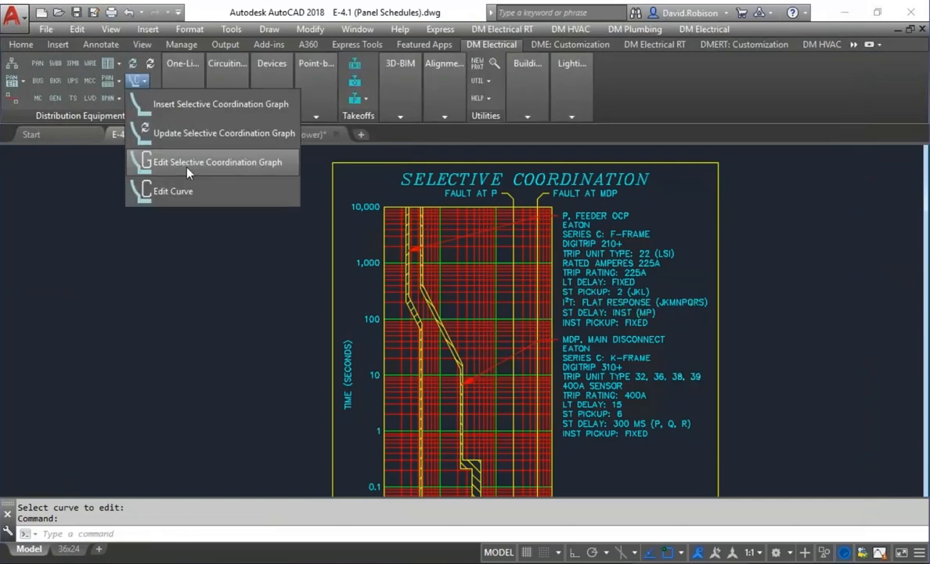
left_click(188, 161)
left_click(568, 262)
left_click(290, 208)
left_click(657, 278)
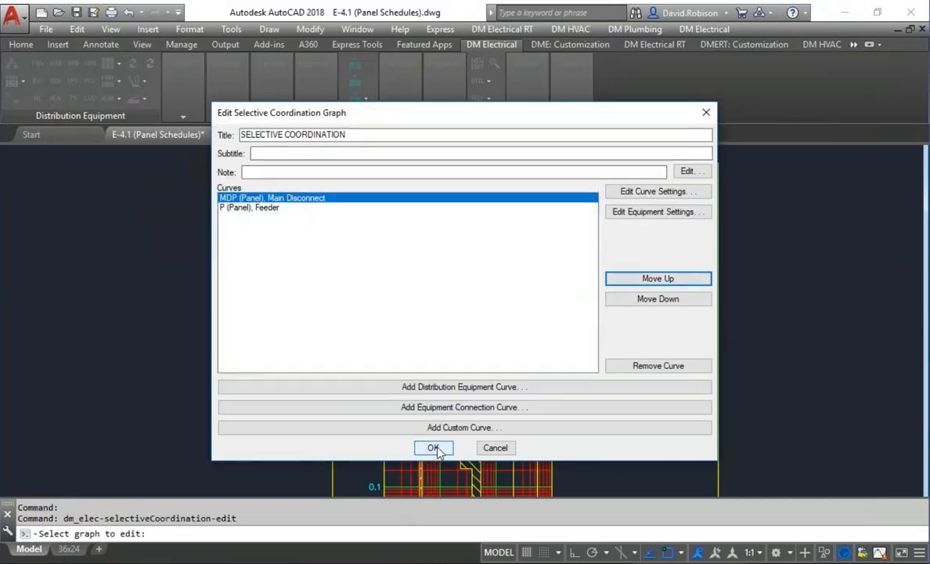
left_click(433, 447)
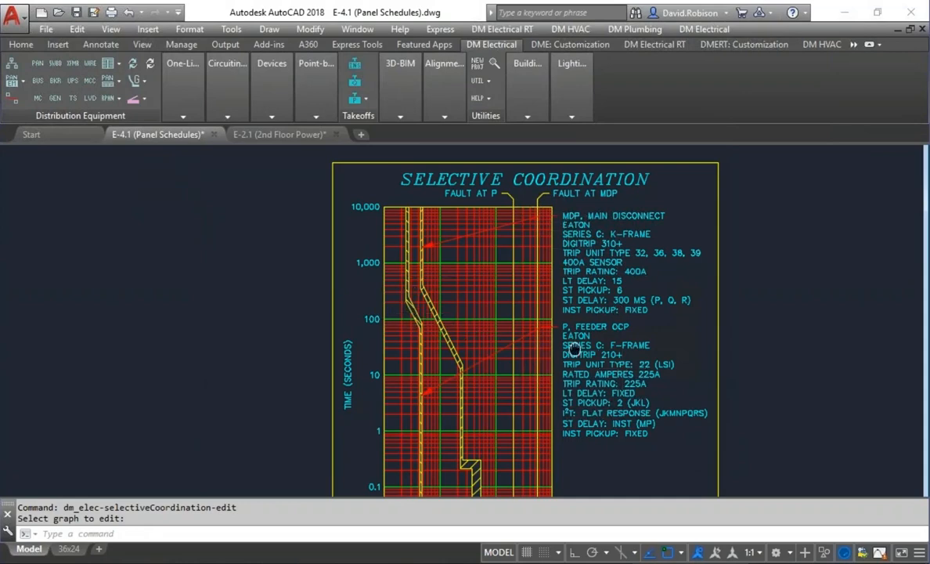
middle_click_drag(585, 354, 559, 310)
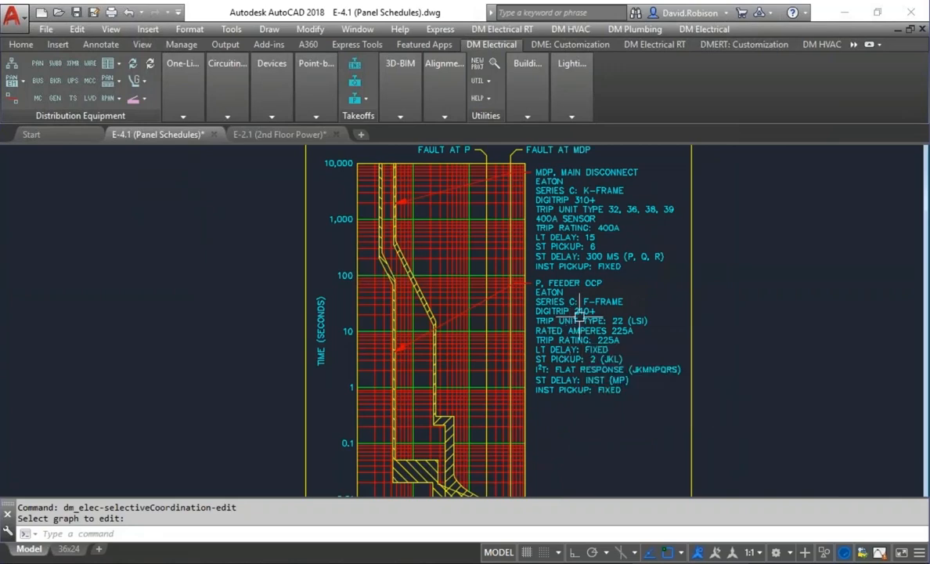
scroll(560, 292, "up", 2)
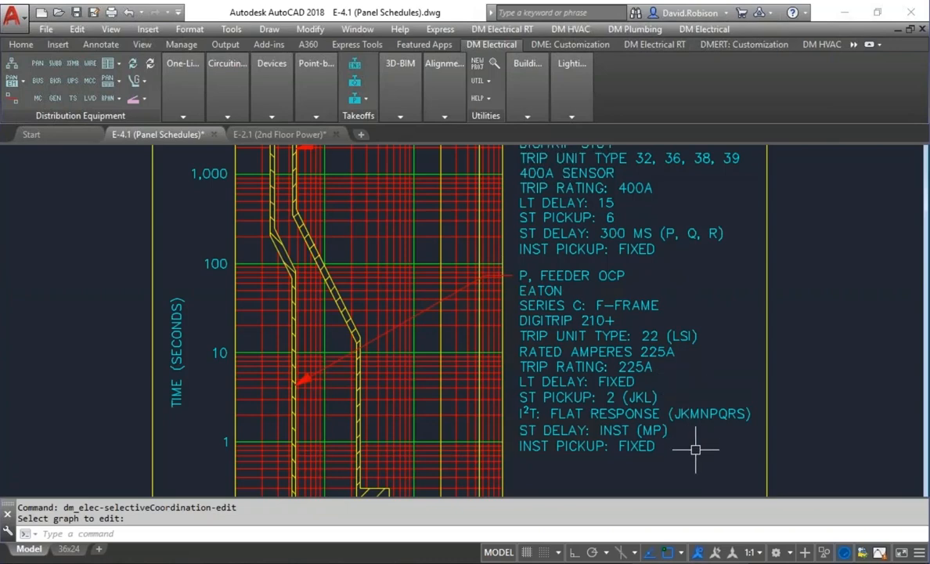
middle_click_drag(697, 448, 703, 429)
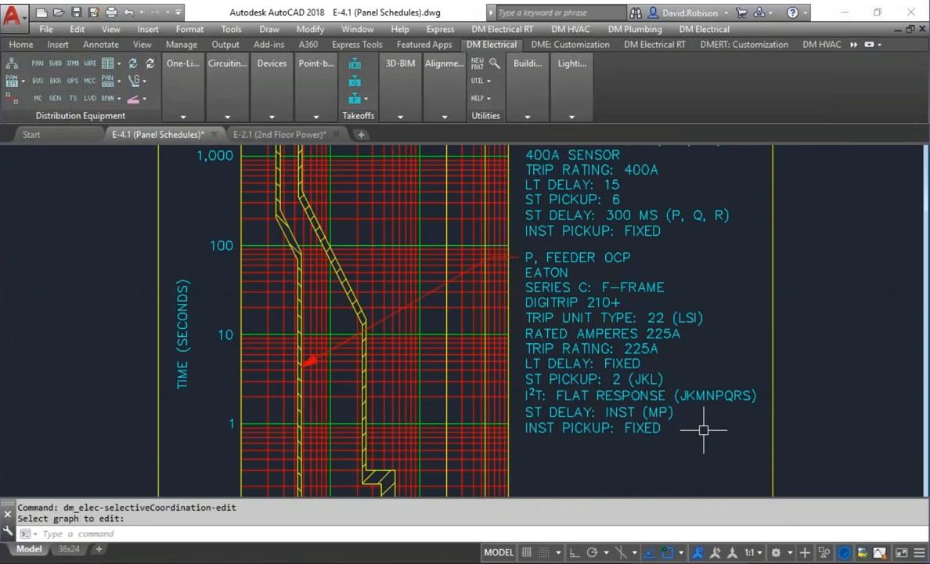
scroll(703, 429, "down", 4)
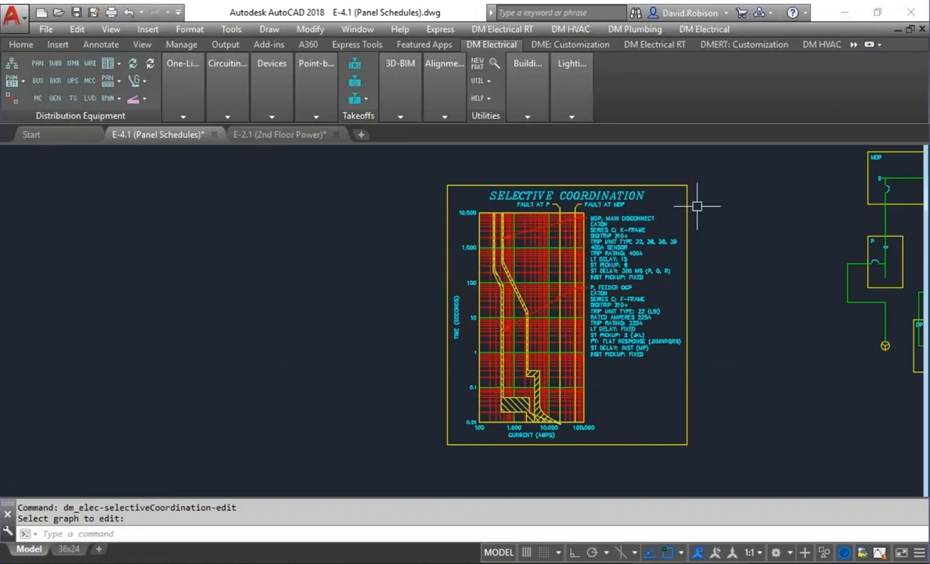
- Review the selective coordination graph layer keys in the project's layer list, and close it without changes
left_click(707, 29)
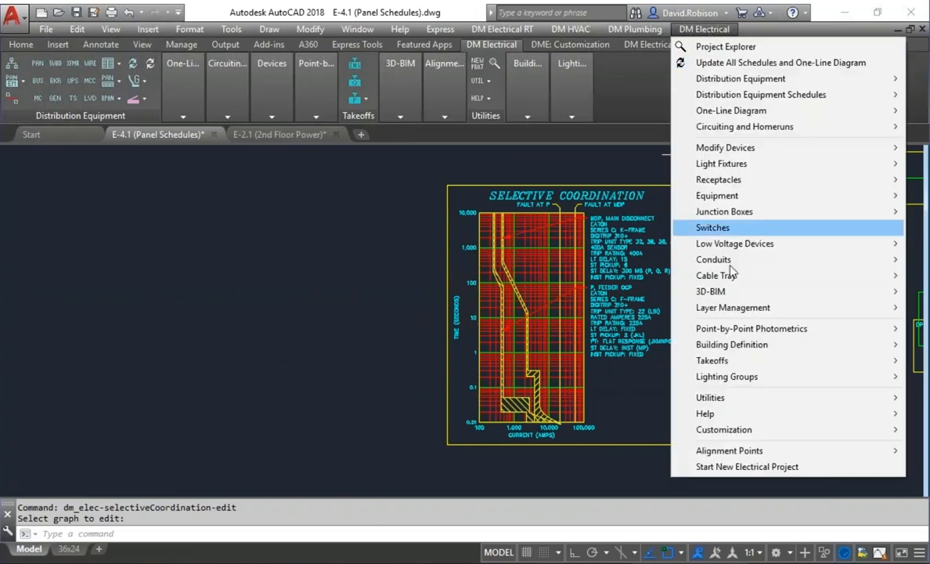
mouse_move(726, 432)
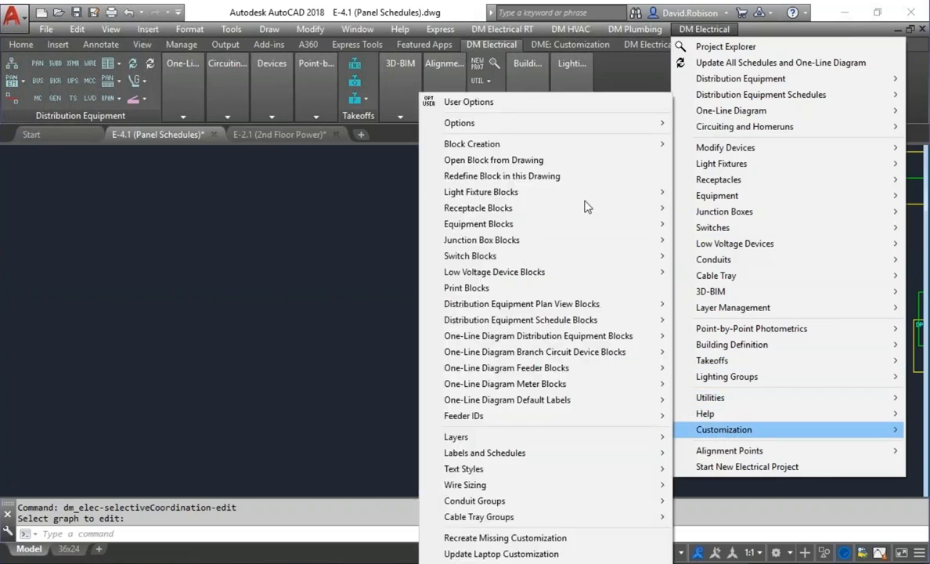
mouse_move(474, 437)
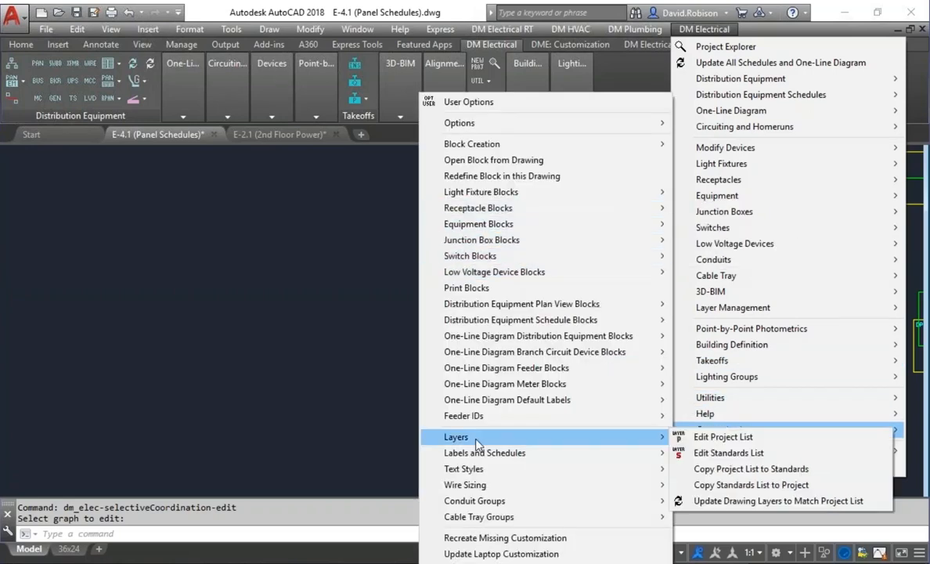
left_click(679, 437)
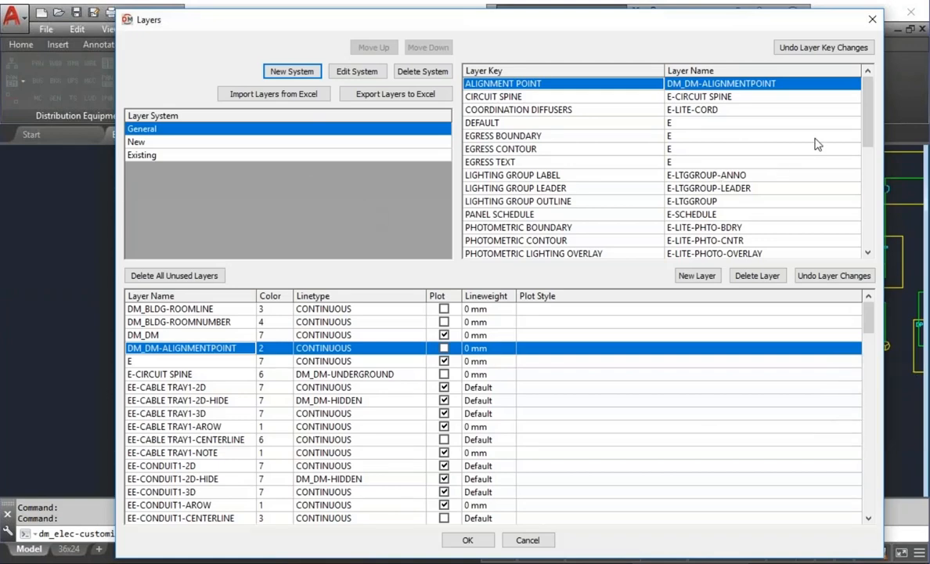
left_click(875, 192)
left_click(871, 230)
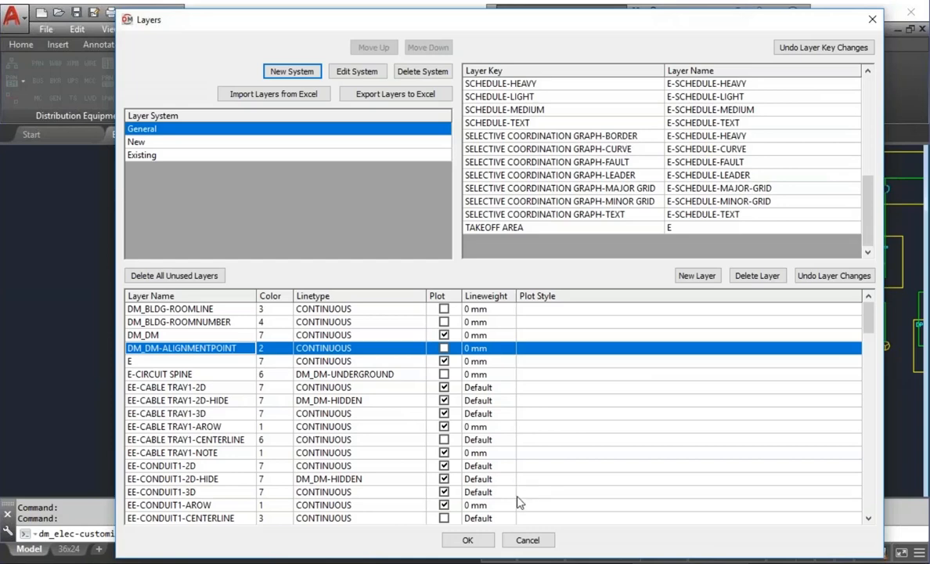
left_click(524, 539)
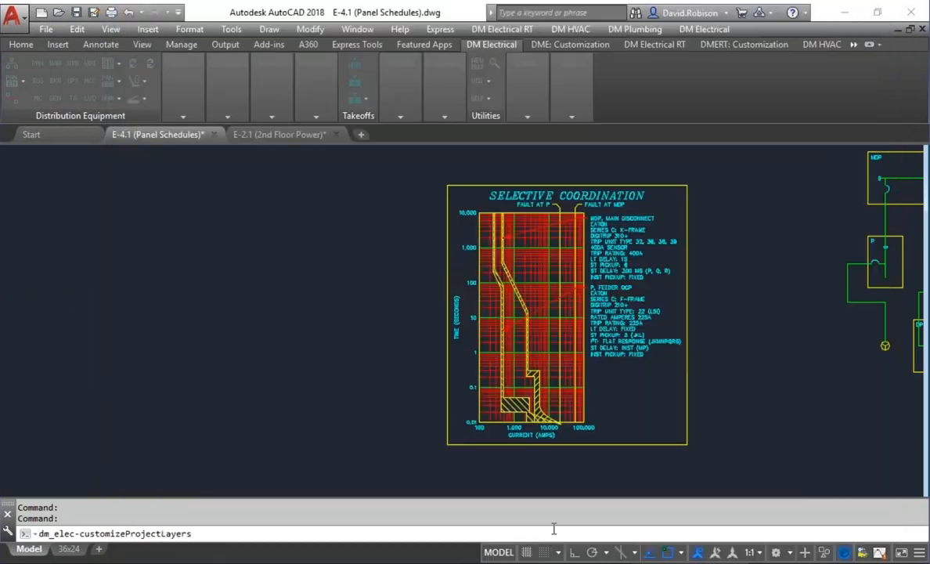
- Review the SCHEDULE CELL and SCHEDULE HEADER entries in the project's text styles list, and close it without changes
left_click(705, 29)
mouse_move(726, 431)
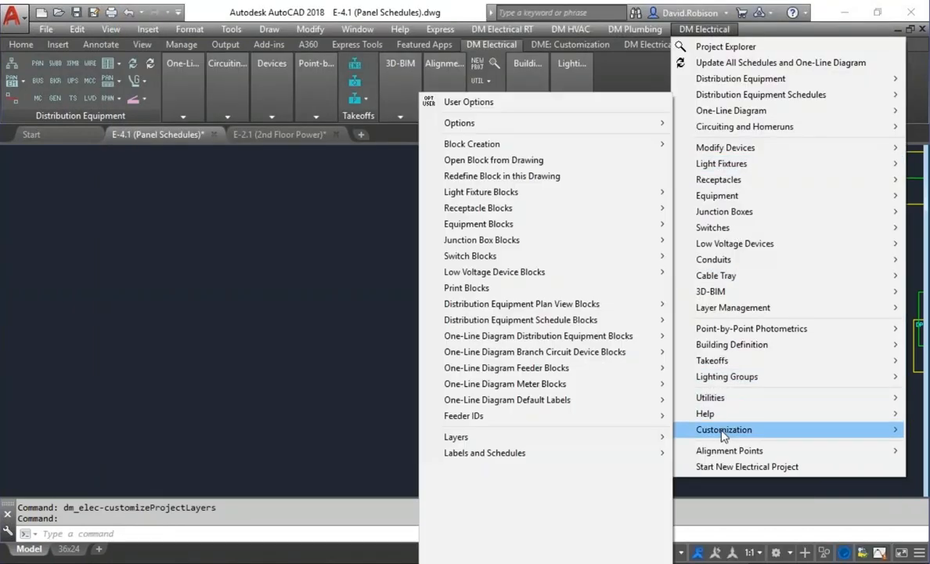
mouse_move(660, 474)
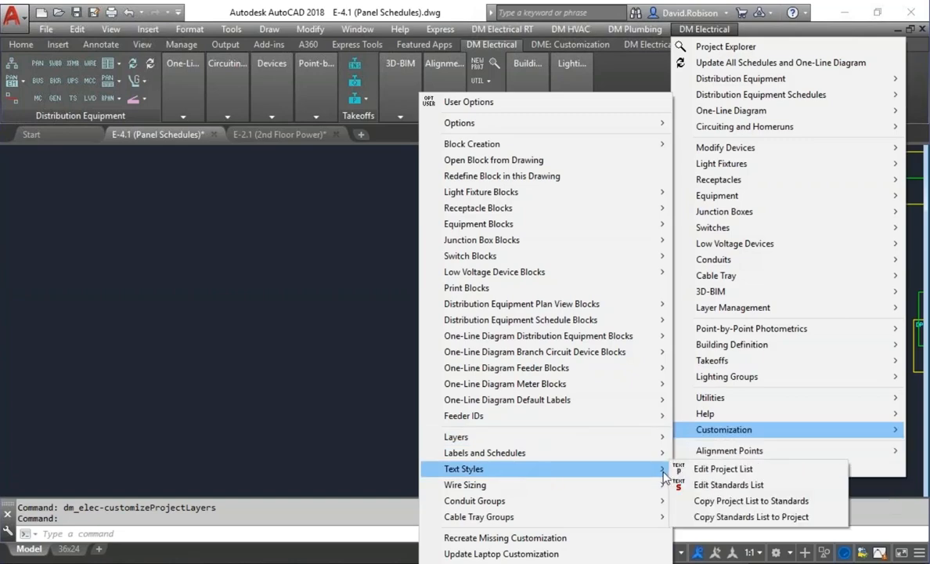
left_click(692, 470)
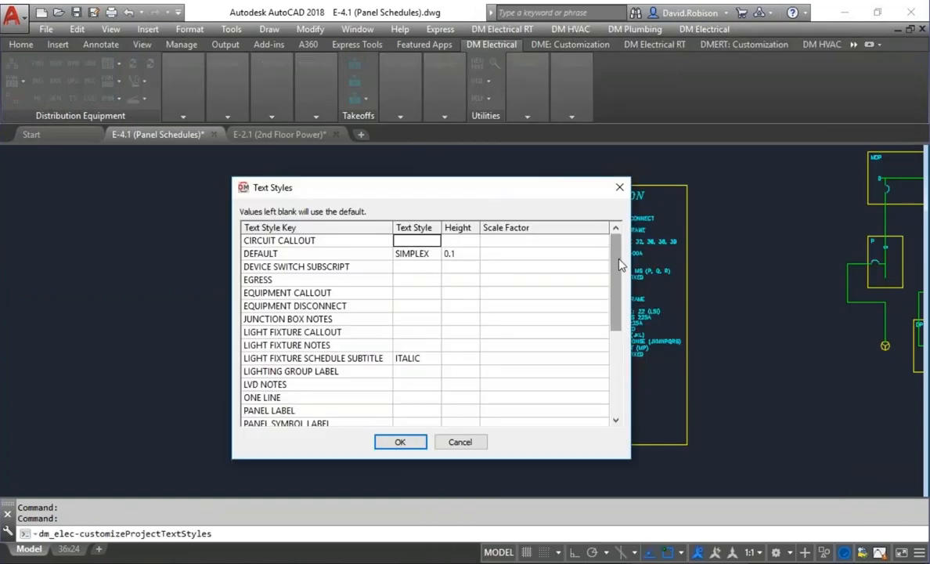
left_click_drag(616, 258, 614, 356)
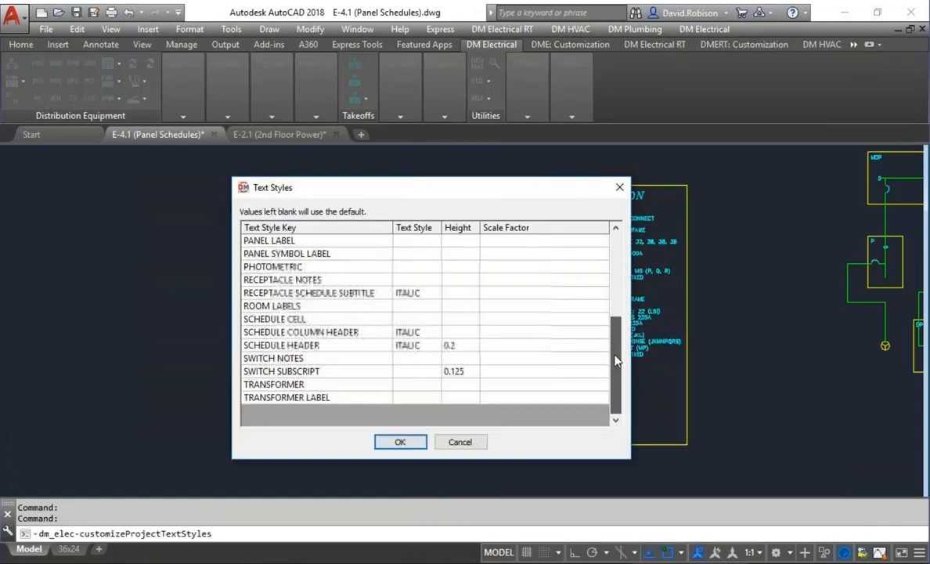
left_click(312, 319)
left_click(323, 345)
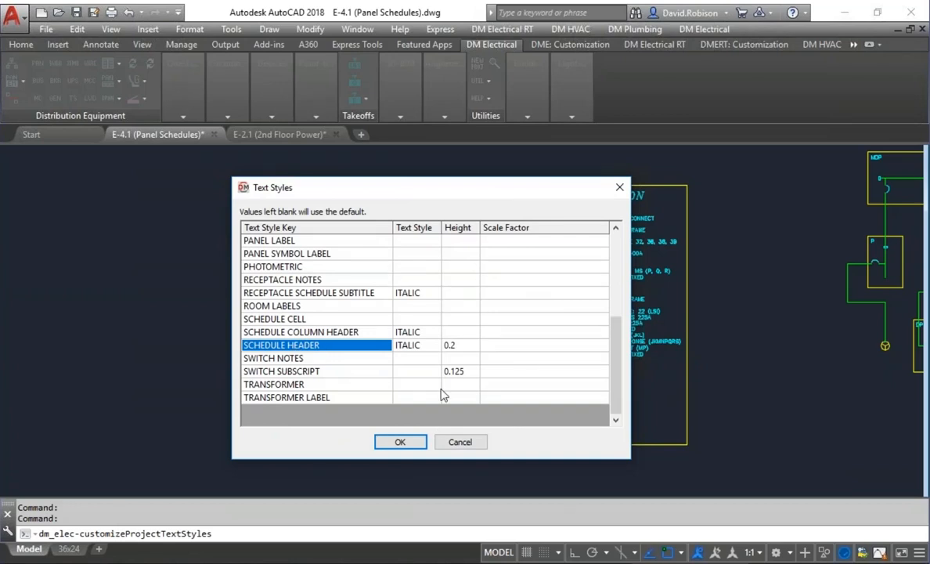
left_click(443, 442)
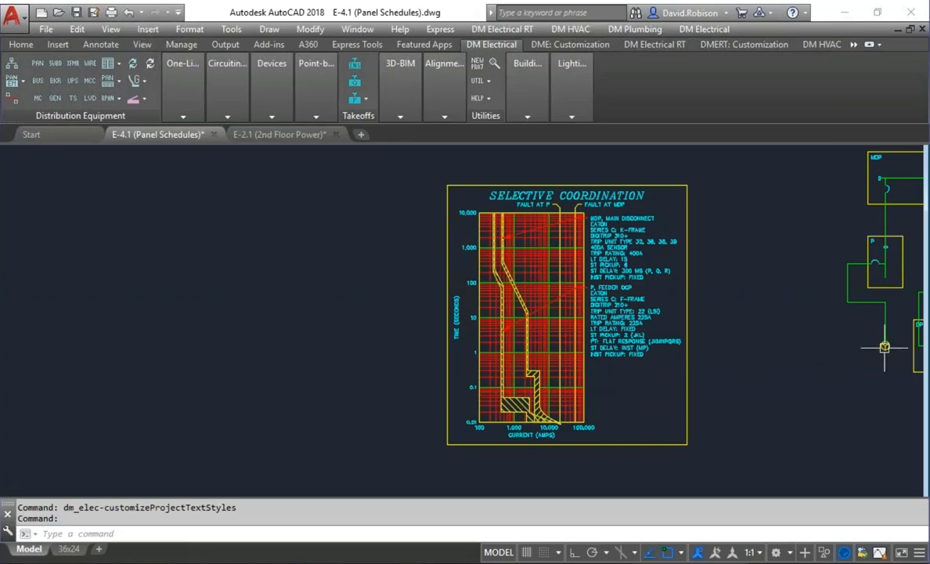
- Query the RTU-4 equipment connection and set its circuit breaker curve to GE Molded Case Circuit Breaker, E 100 Line, Type TE, 10-50A
mouse_move(266, 102)
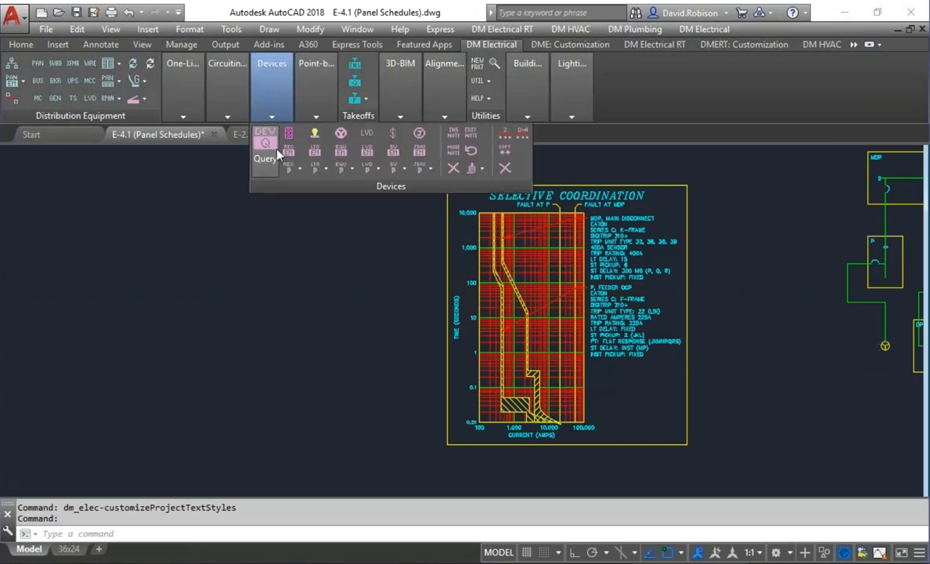
left_click(258, 140)
left_click(885, 346)
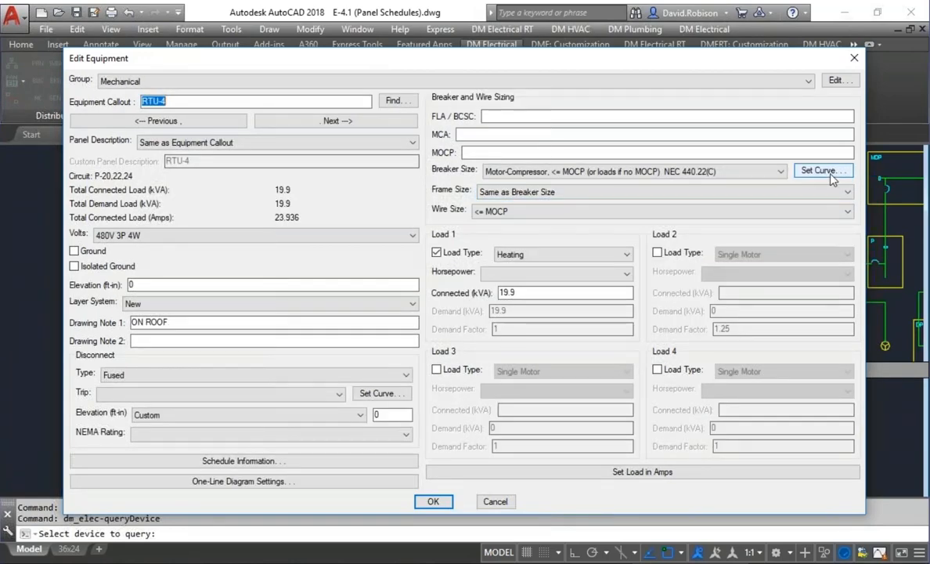
left_click(822, 170)
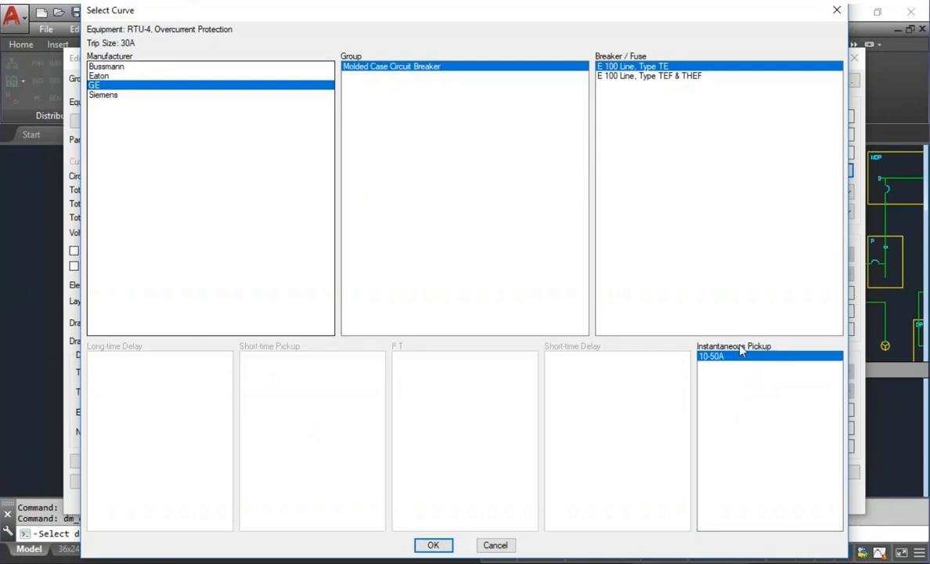
left_click(432, 545)
left_click(432, 502)
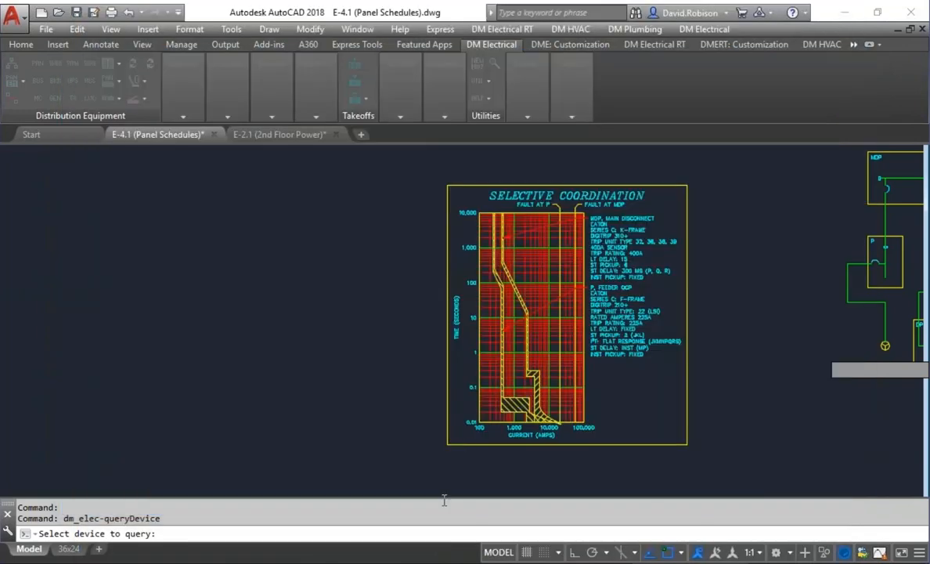
- Edit the selective coordination graph to add the circuit overcurrent protection curve of mechanical equipment connection RTU-4
left_click(183, 116)
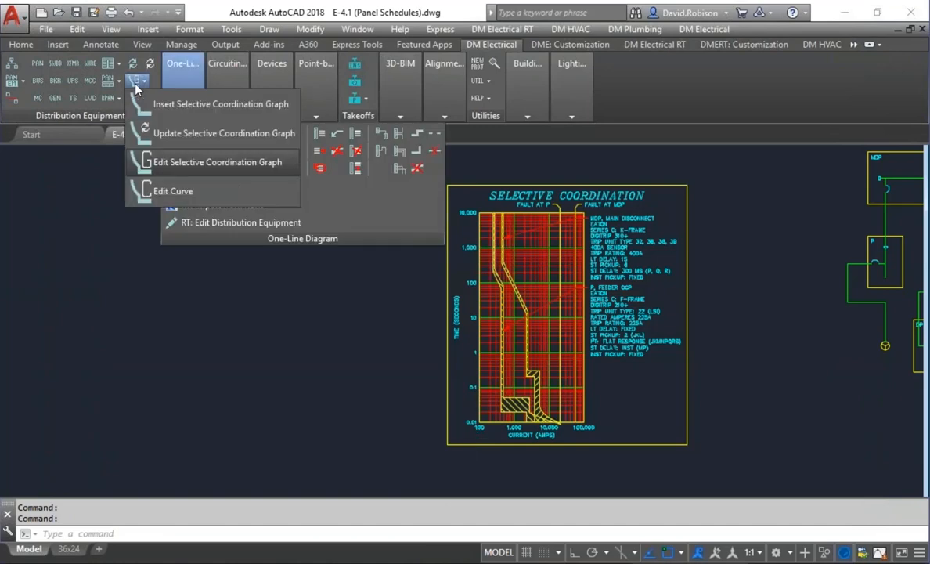
left_click(176, 160)
left_click(567, 256)
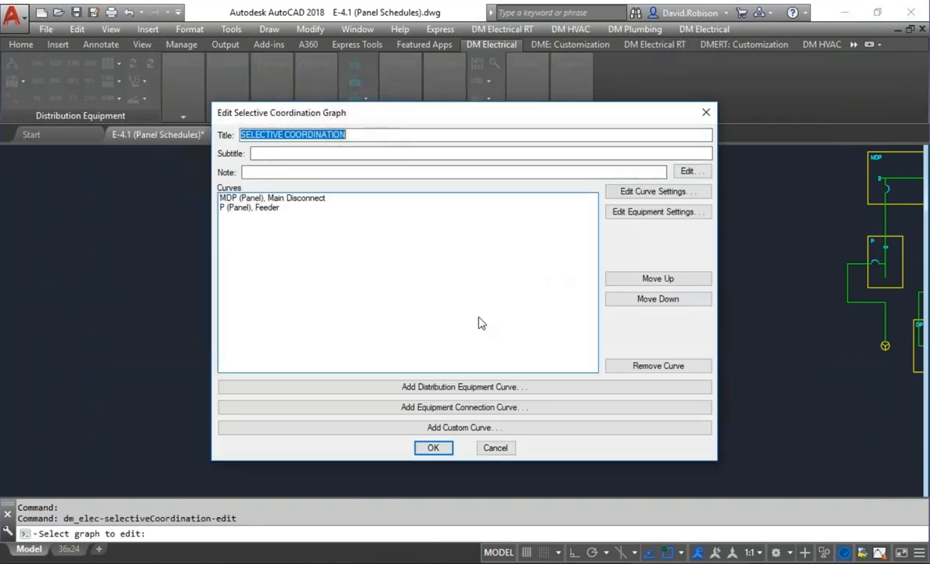
left_click(458, 411)
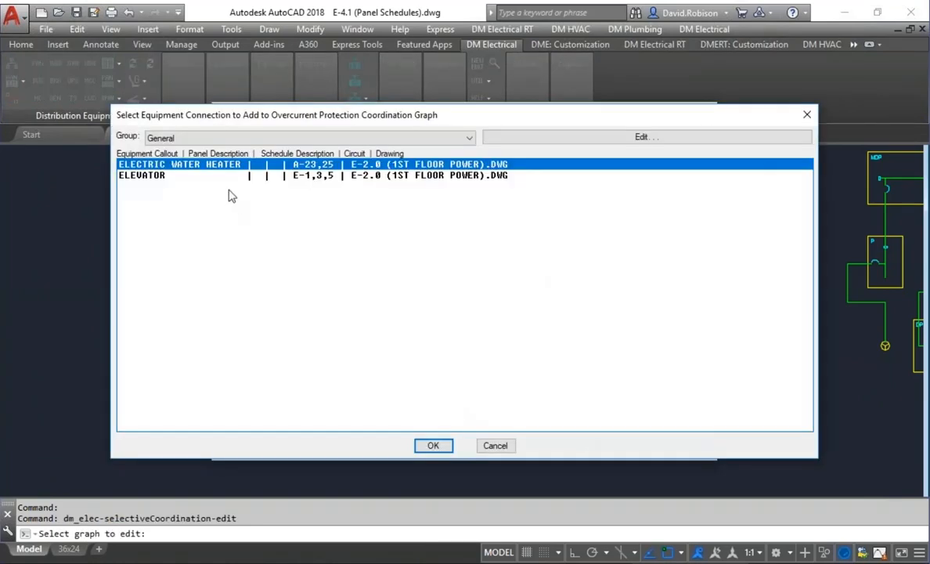
left_click(436, 140)
left_click(198, 162)
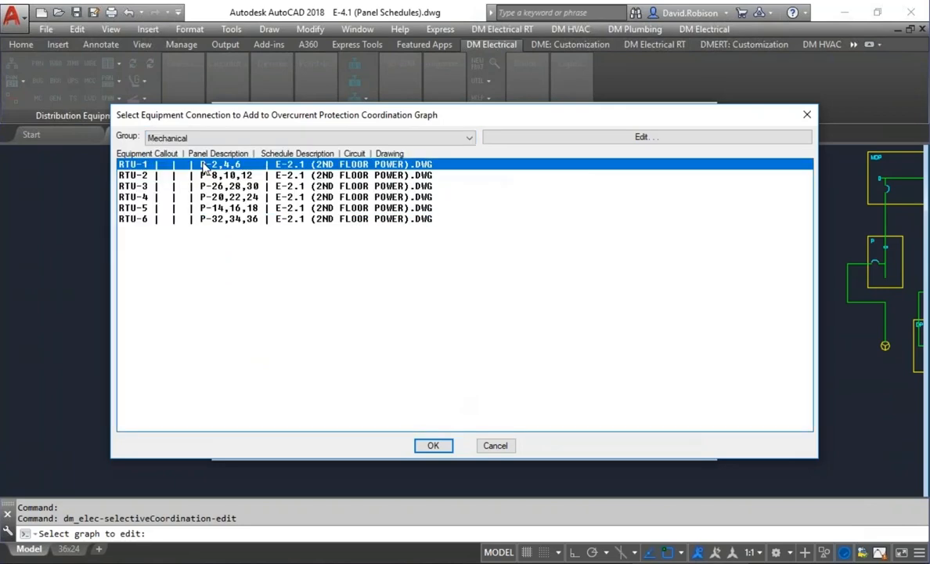
left_click(147, 196)
left_click(433, 445)
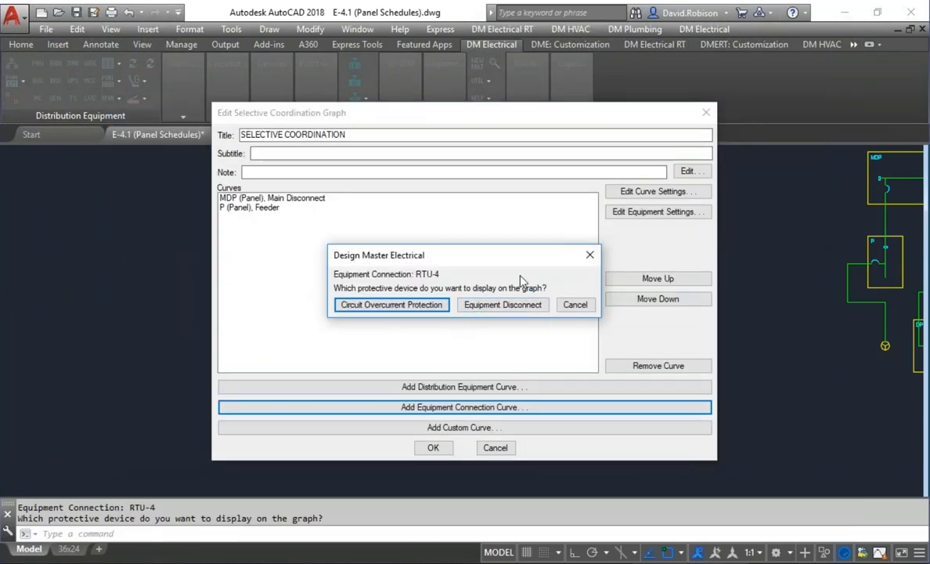
left_click(400, 306)
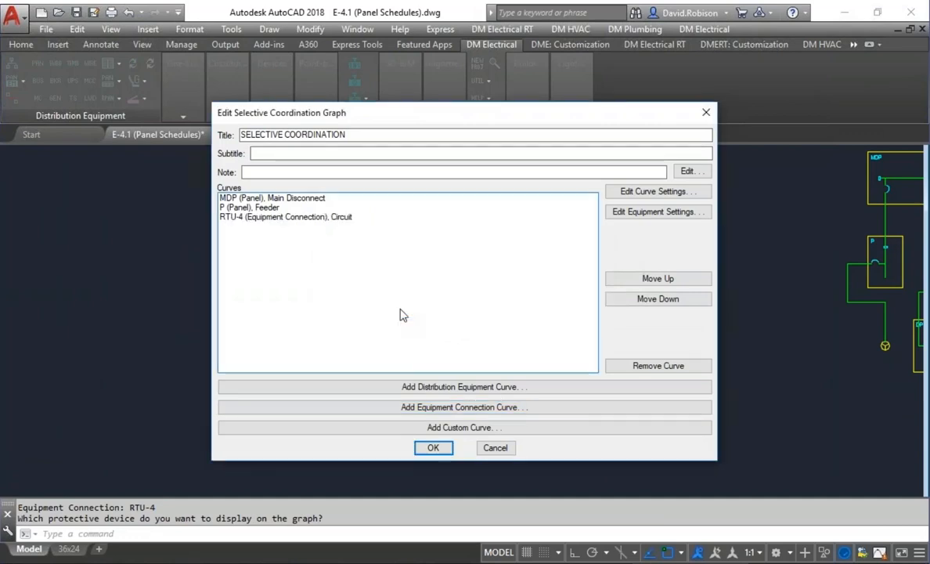
left_click(433, 446)
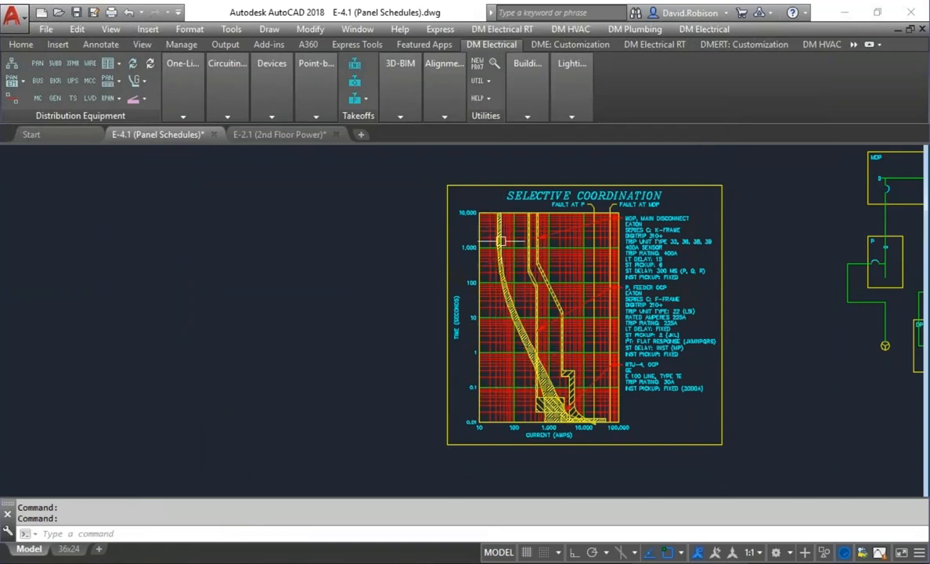
- Examine where RTU-4's curve overlaps panel P's feeder and MDP's main disconnect curves, and review the device descriptions on the graph
scroll(513, 360, "up", 4)
middle_click_drag(545, 333, 441, 311)
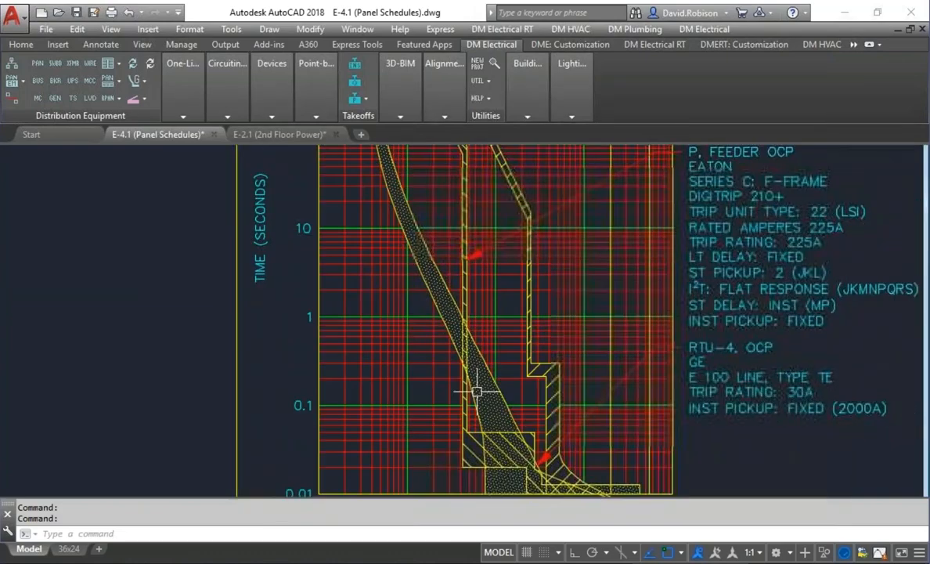
mouse_move(526, 419)
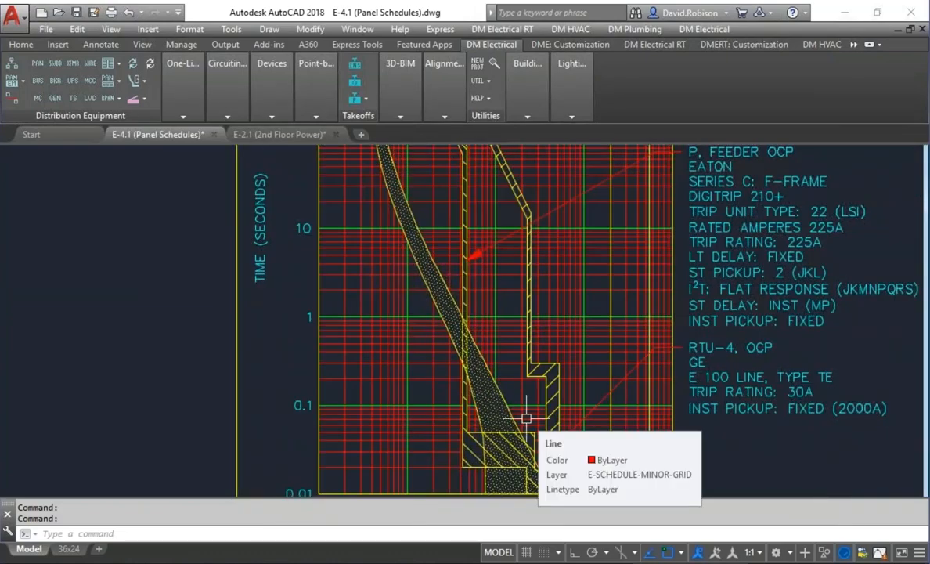
scroll(470, 368, "down", 2)
mouse_move(464, 349)
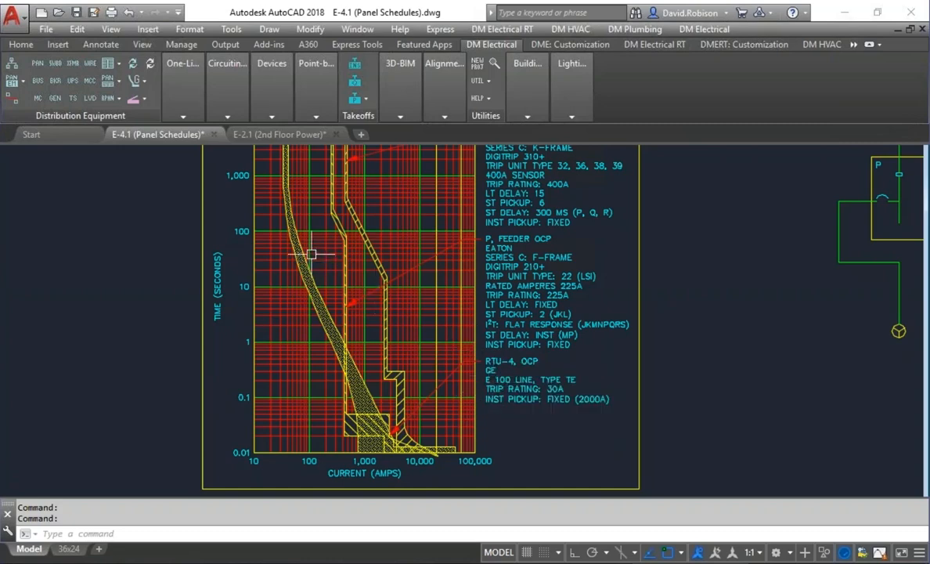
scroll(400, 387, "down", 4)
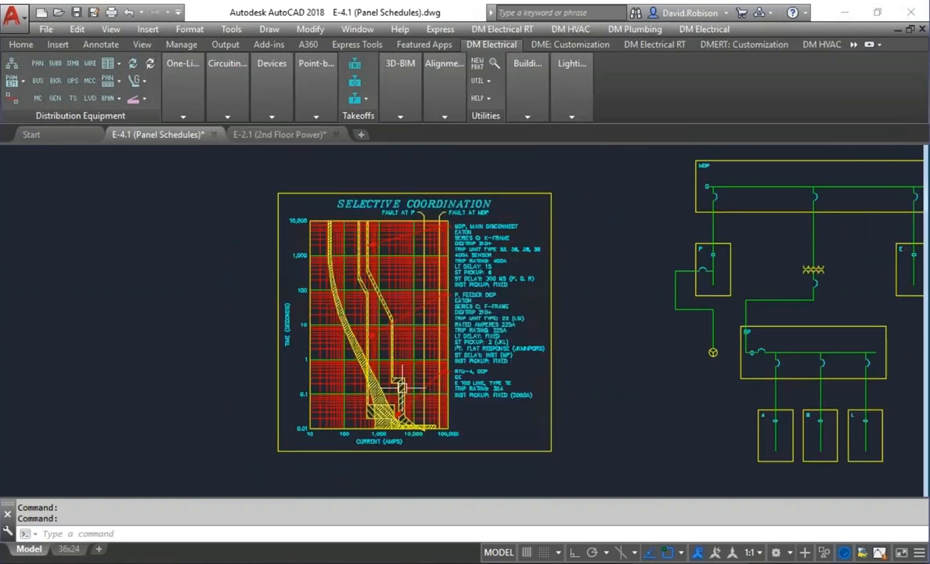
scroll(481, 404, "up", 6)
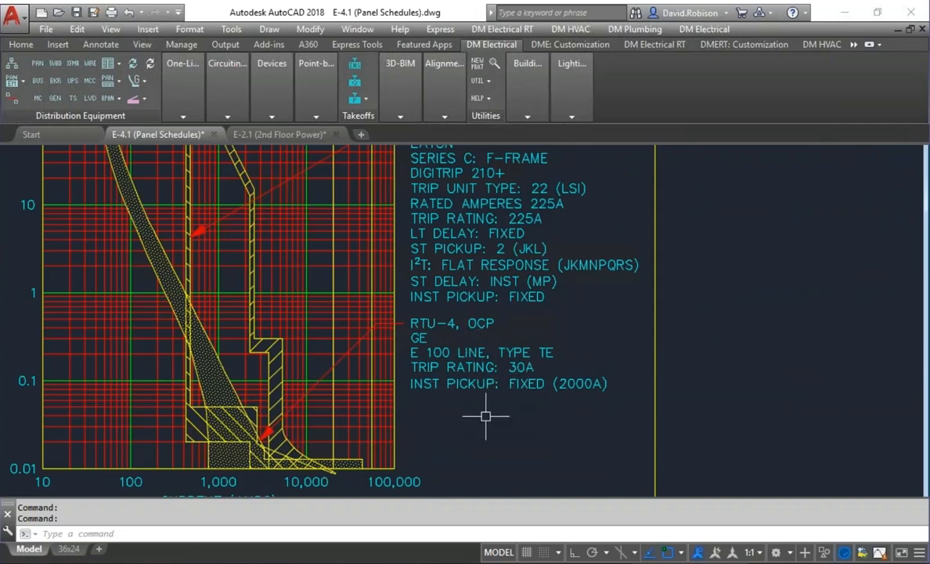
scroll(381, 371, "down", 4)
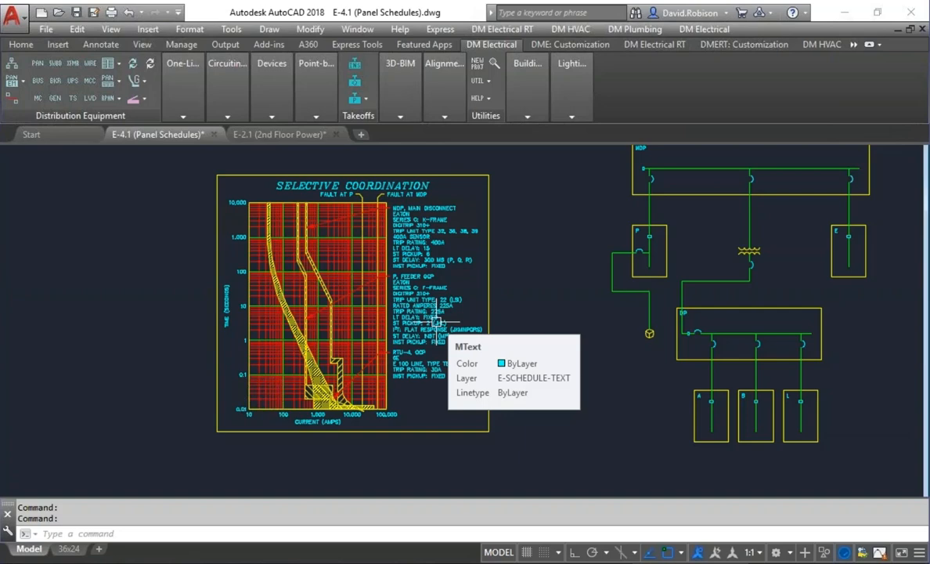
scroll(470, 352, "down", 4)
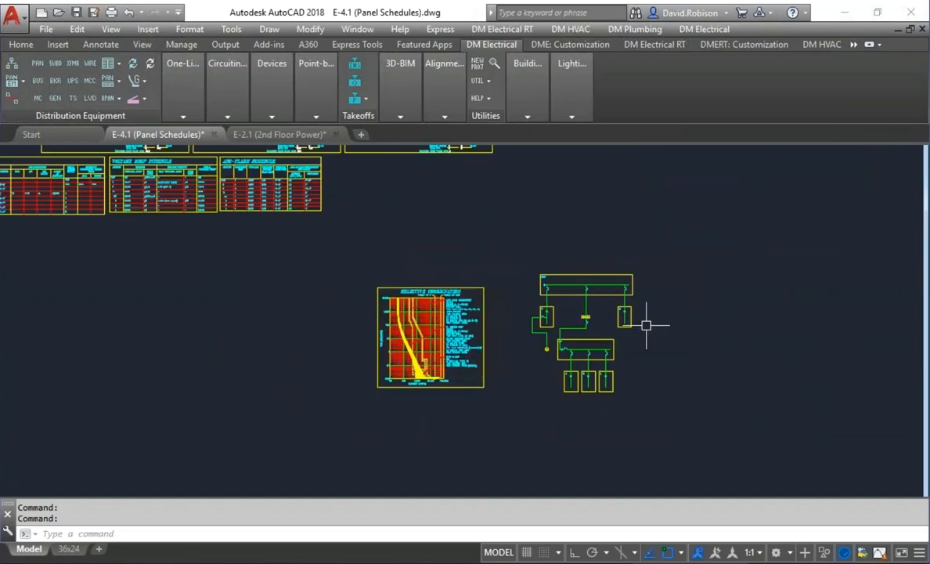
- Attach page 1 of kohler-generator.pdf from the desktop in the empty area beside the one-line diagram, accepting the default scale and rotation
middle_click_drag(647, 323, 350, 292)
scroll(350, 293, "down", 2)
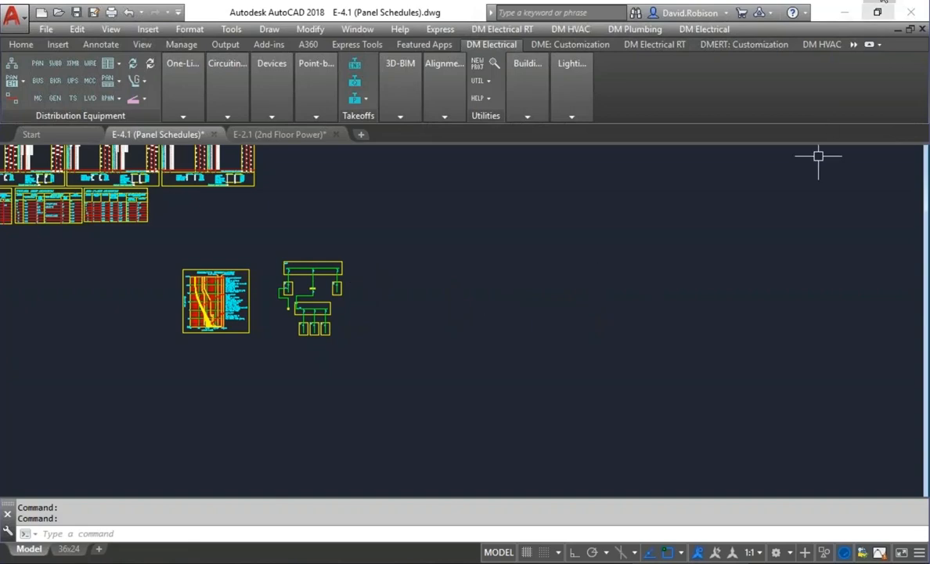
left_click(880, 9)
left_click_drag(897, 31, 469, 322)
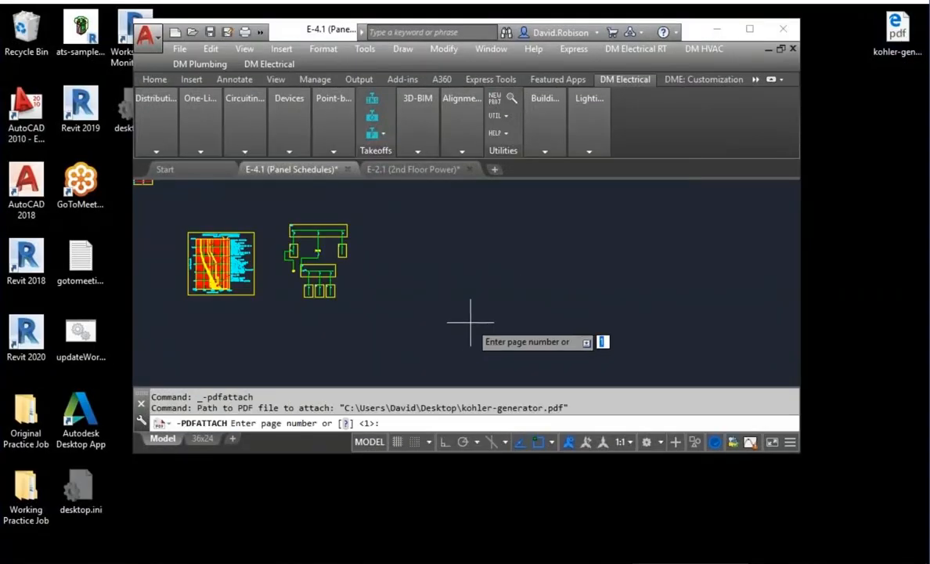
key("Return")
left_click(470, 327)
key("Return")
key("Return")
left_click(749, 29)
- Examine the attached generator sheet's short circuit decrement curves, axis values and legend, including the alternator damage curve
scroll(576, 290, "up", 4)
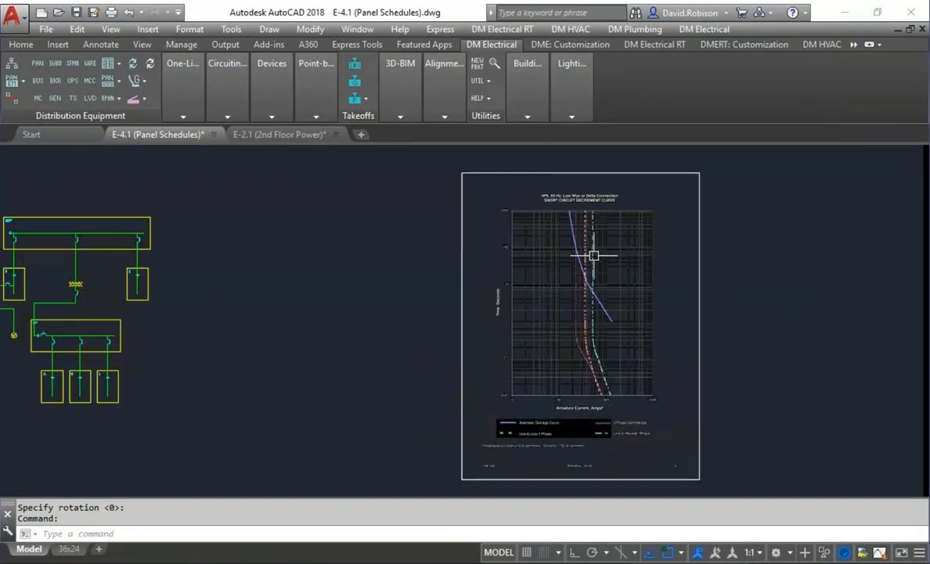
scroll(573, 237, "up", 4)
scroll(602, 235, "up", 1)
scroll(584, 254, "down", 5)
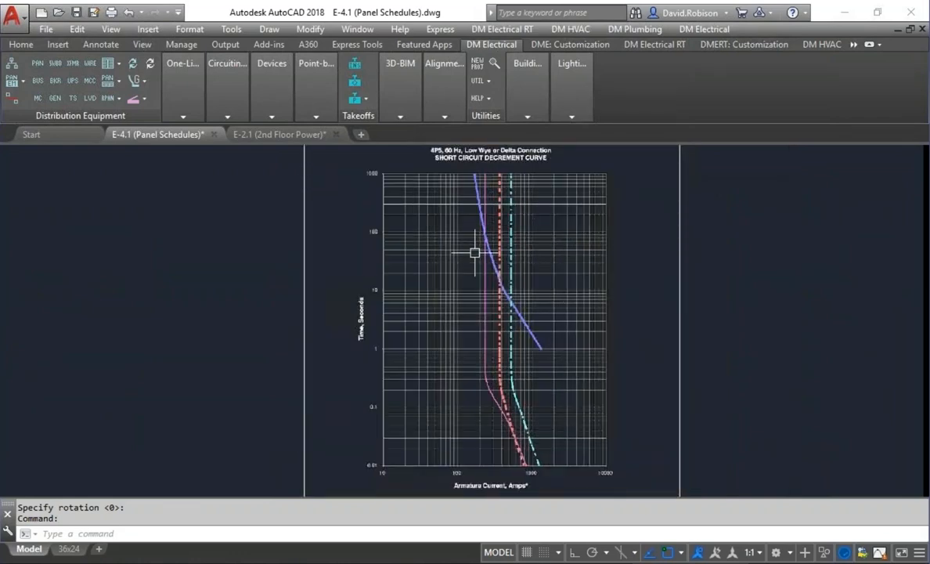
scroll(482, 224, "up", 4)
scroll(560, 311, "down", 6)
scroll(583, 417, "up", 2)
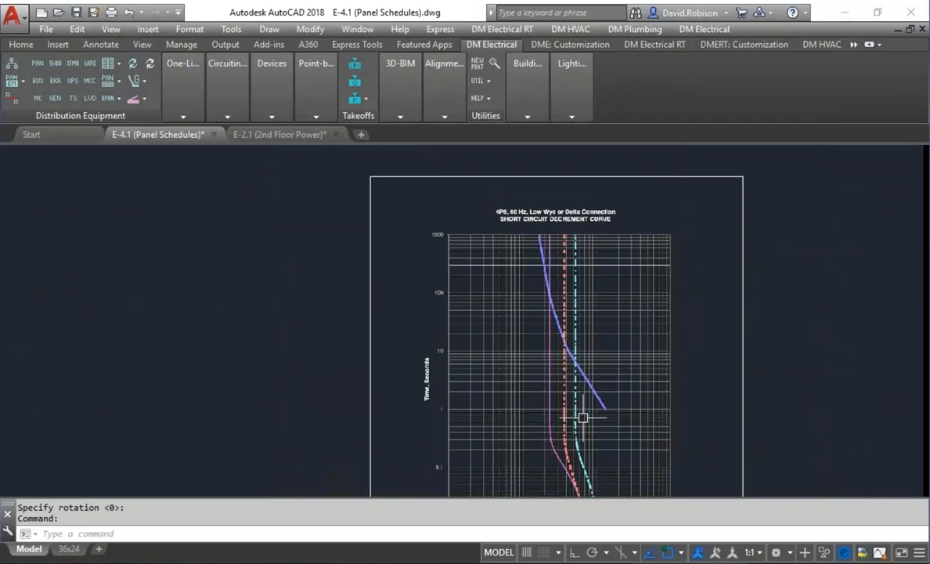
middle_click_drag(583, 417, 560, 176)
scroll(430, 331, "up", 4)
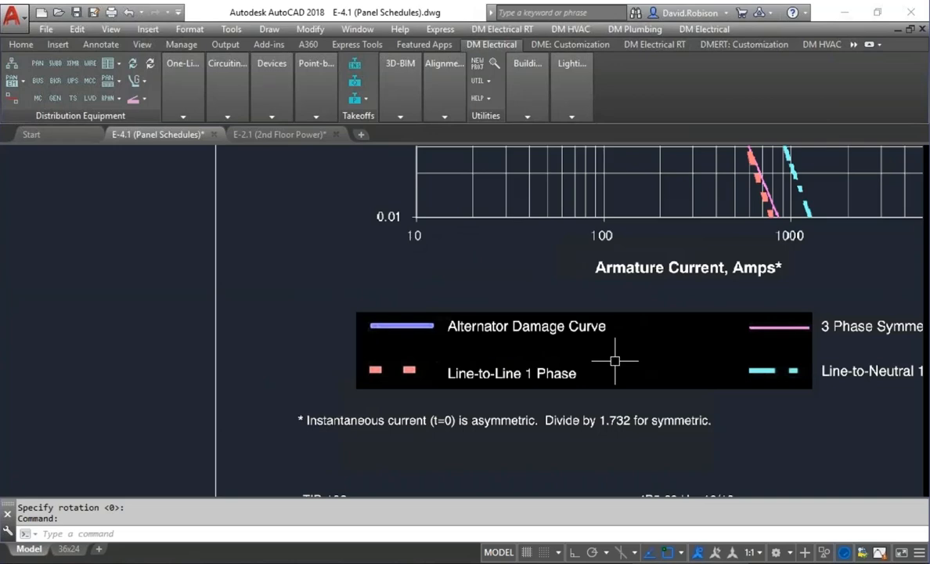
scroll(595, 344, "down", 5)
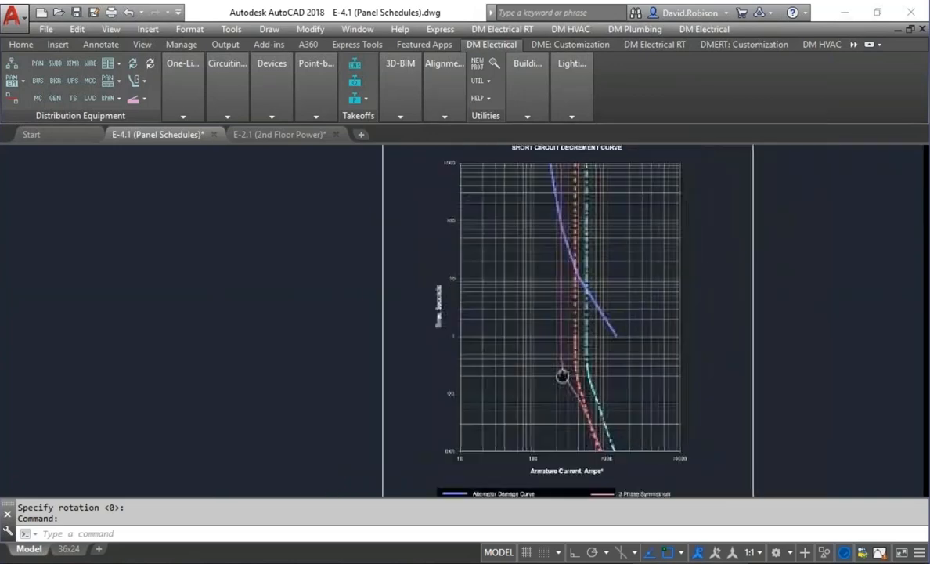
- Start adding a custom curve to the selective coordination graph and create its curve file as kohler-generator
middle_click_drag(382, 363, 747, 291)
scroll(747, 290, "down", 3)
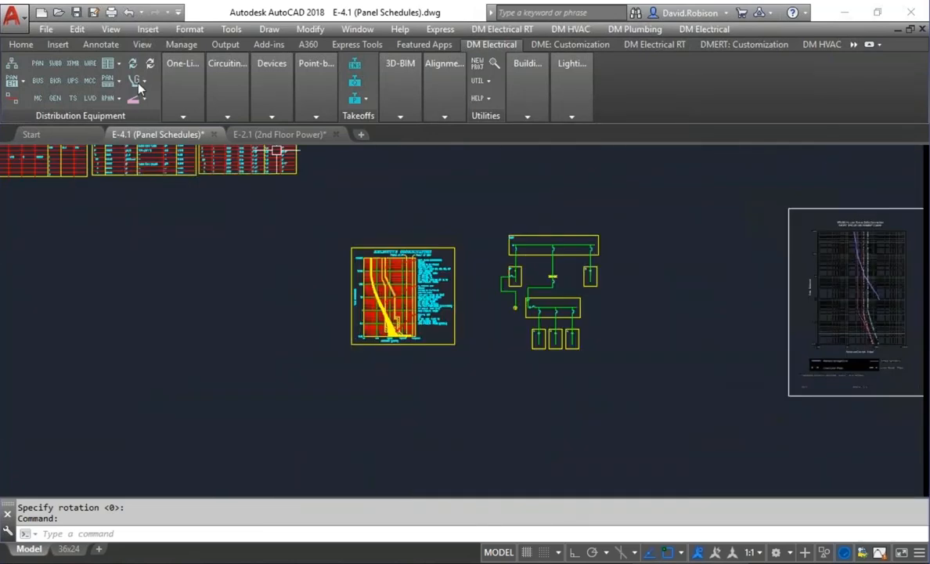
left_click(131, 79)
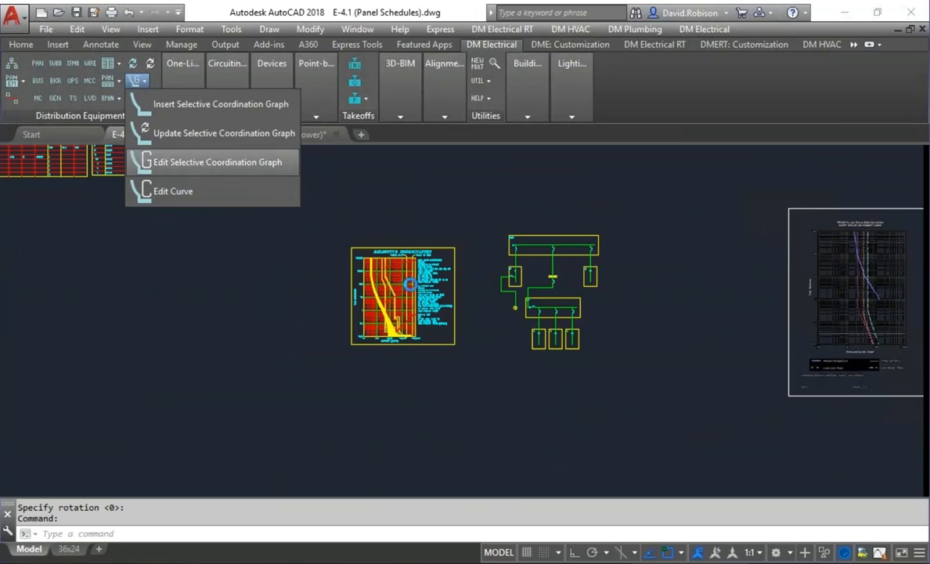
left_click(193, 162)
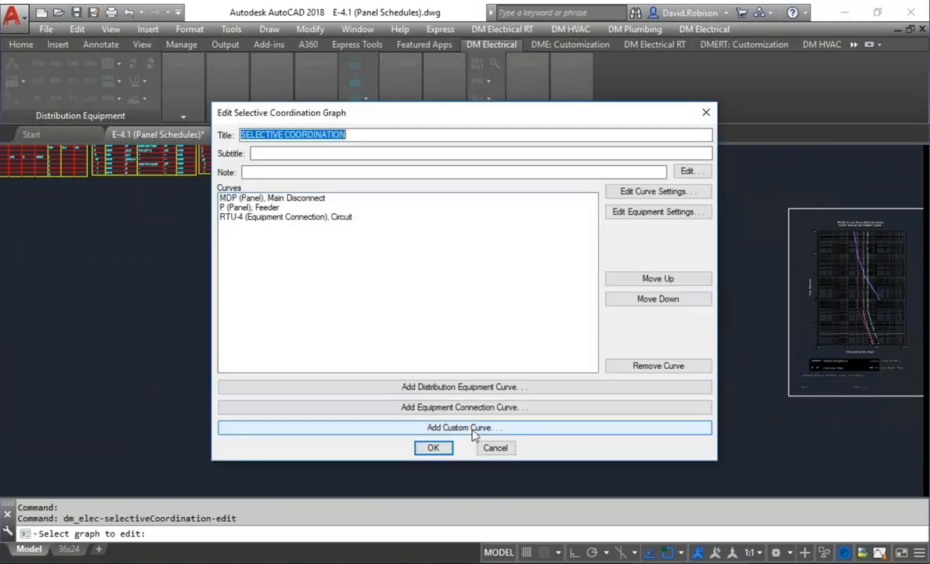
left_click(472, 429)
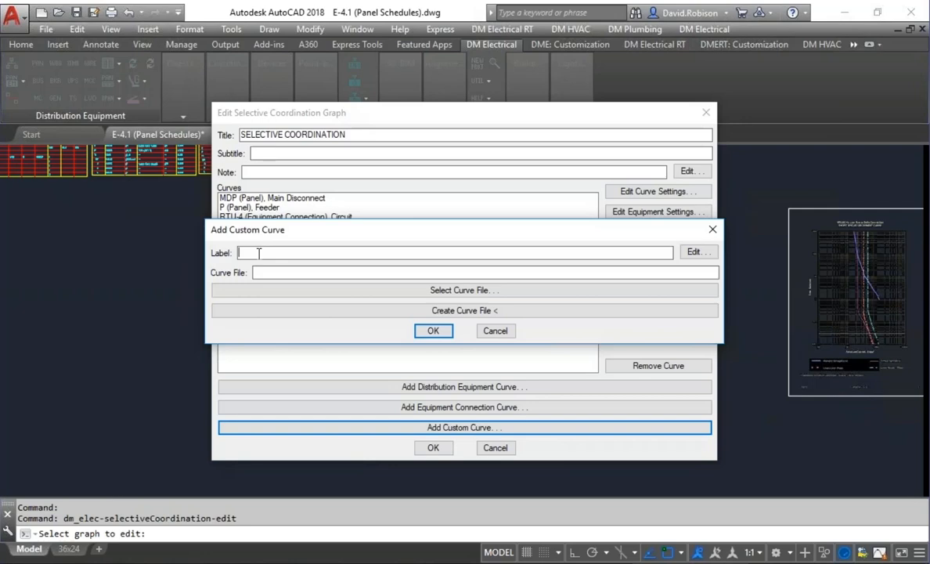
left_click(523, 311)
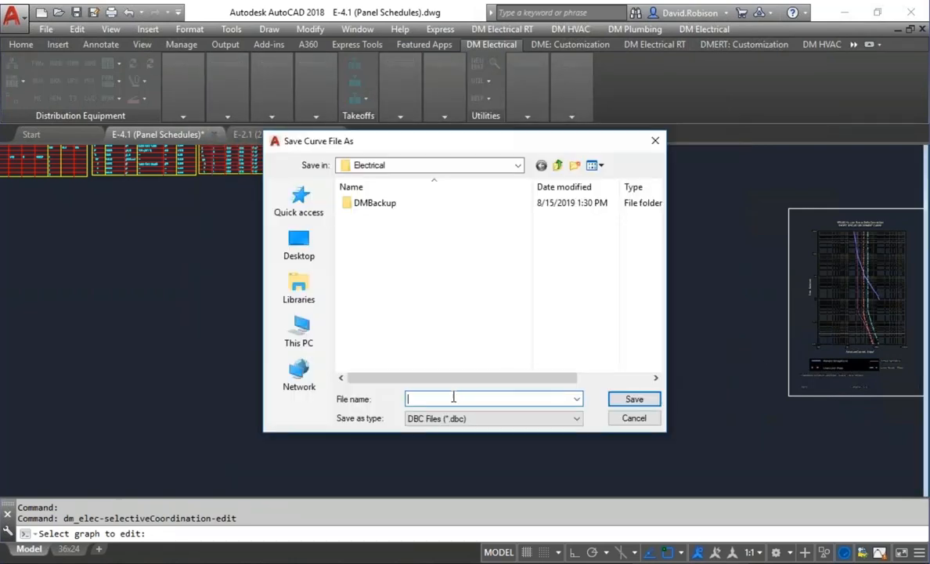
type("generator")
left_click(407, 400)
type("kohler-")
key("Return")
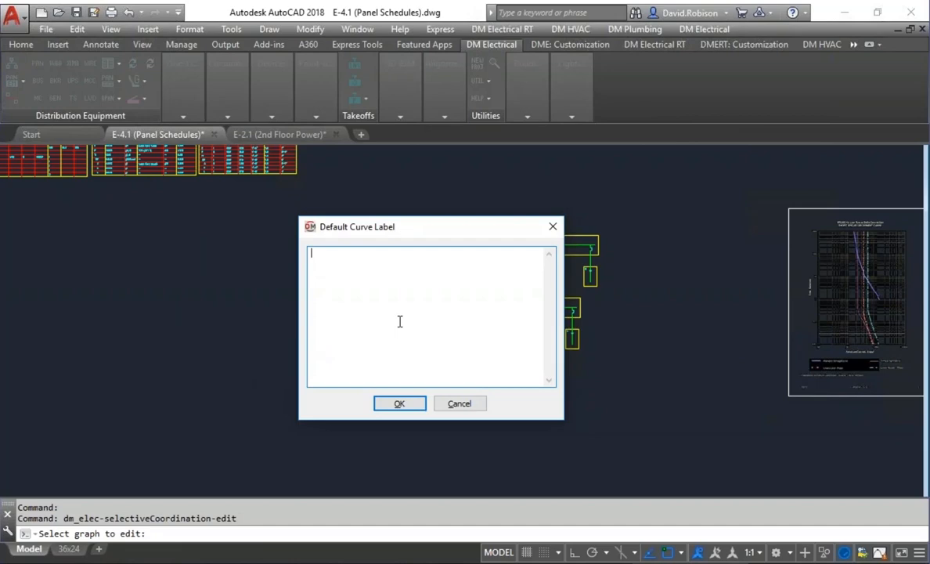
- Set the default curve label to KOHLER GENERATOR on the first line and DAMAGE CURVE on the second
type("KOHLER GENERATOR")
key("Return")
type("DAMANGE CURVE")
key("Left")
key("Left")
key("Left")
key("Left")
key("Left")
key("Left")
key("Left")
key("Left")
key("Left")
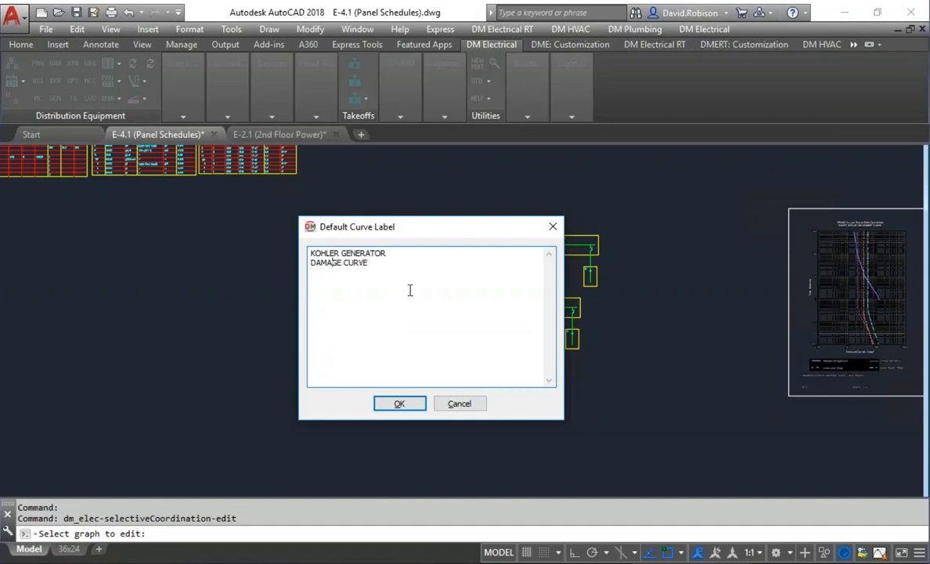
key("Delete")
left_click(401, 405)
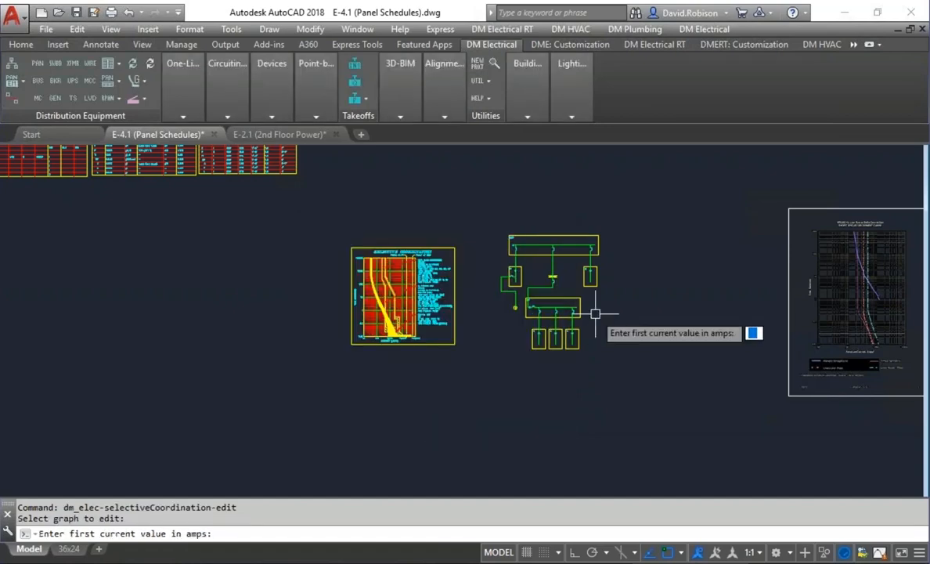
- Set the first current reference to 10 amps and locate it at the 10 A, 0.01 s corner of the generator chart
middle_click_drag(734, 303, 388, 339)
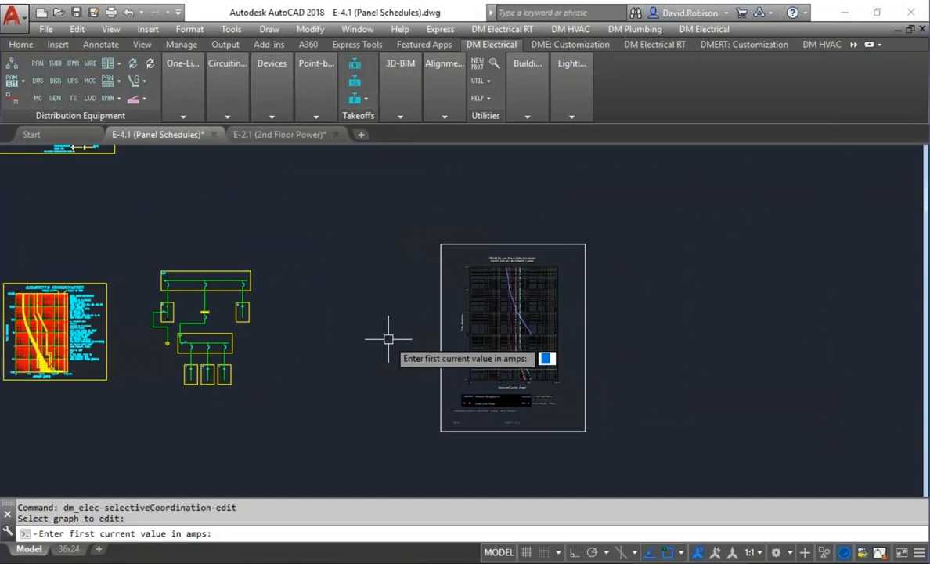
scroll(436, 342, "up", 5)
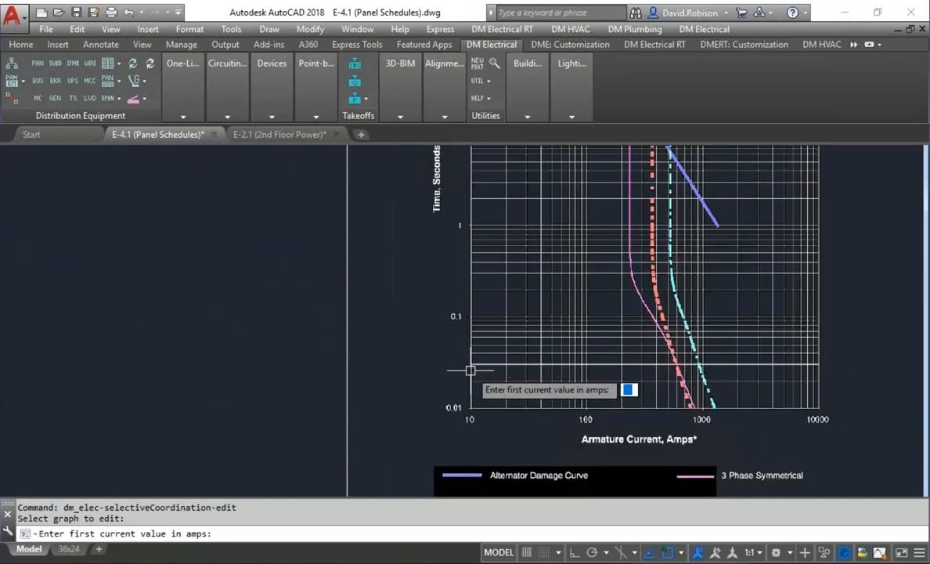
middle_click_drag(524, 360, 402, 321)
scroll(357, 316, "up", 2)
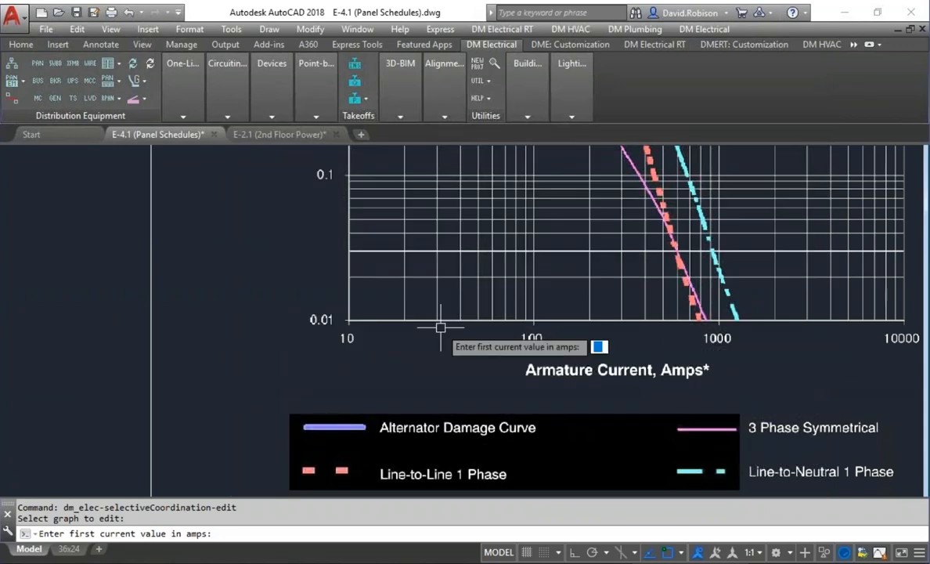
type("10")
key("Return")
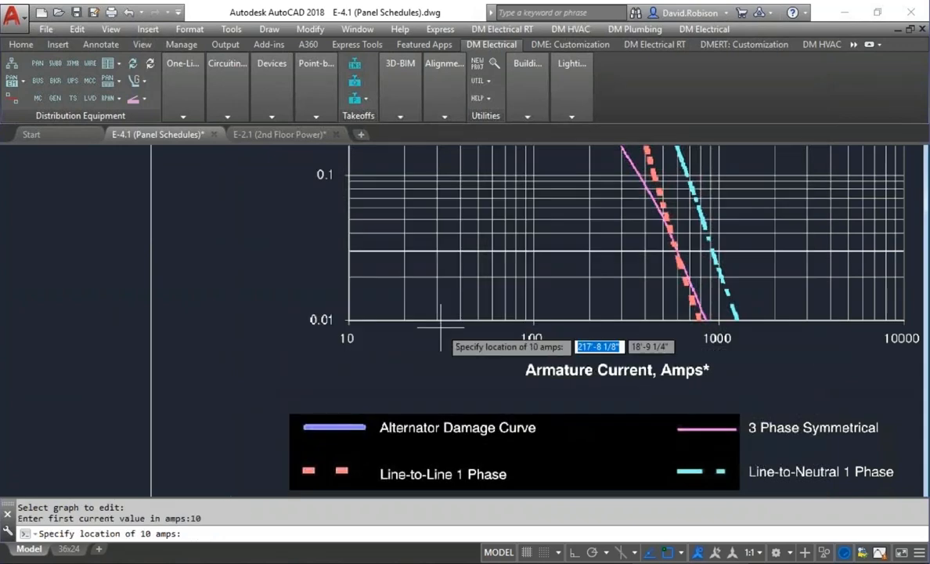
scroll(366, 311, "up", 4)
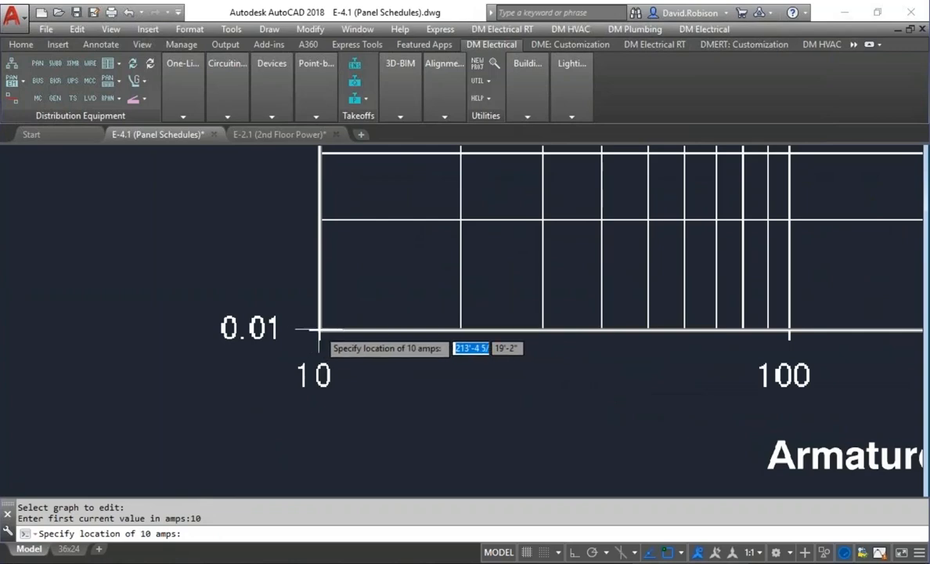
left_click(319, 329)
middle_click_drag(634, 334, 422, 349)
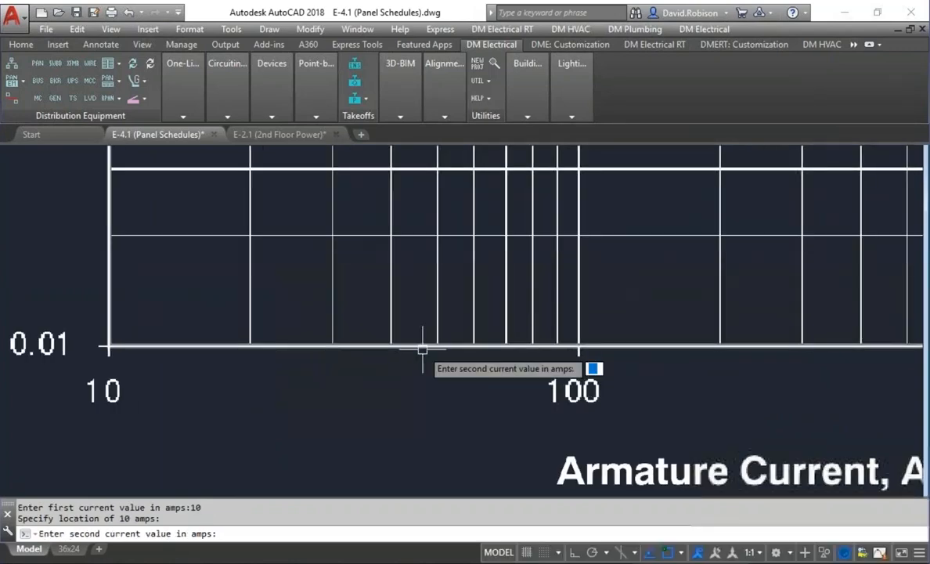
- Set the second current reference to 100 amps and locate it at the 100 A tick on the generator chart's current axis
type("100")
key("Return")
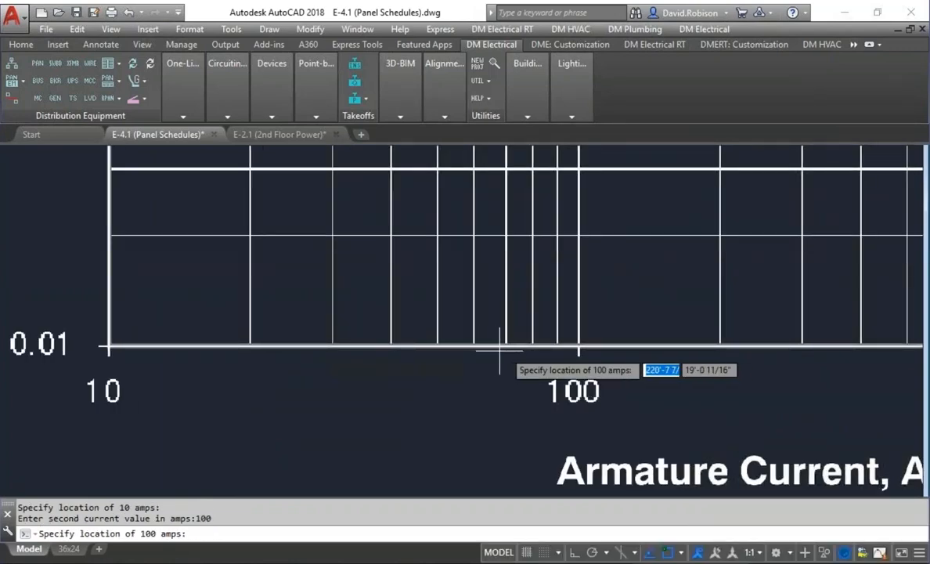
scroll(540, 350, "up", 3)
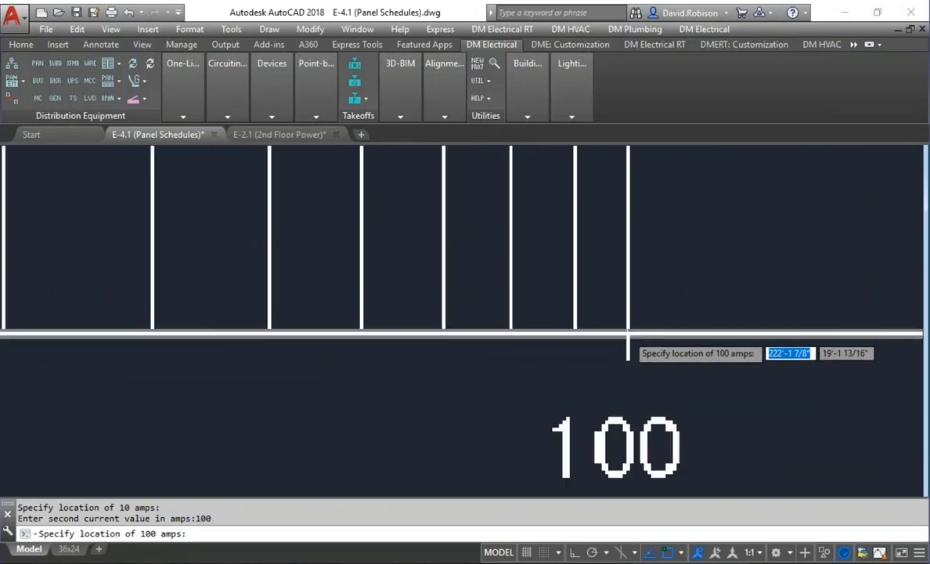
left_click(628, 335)
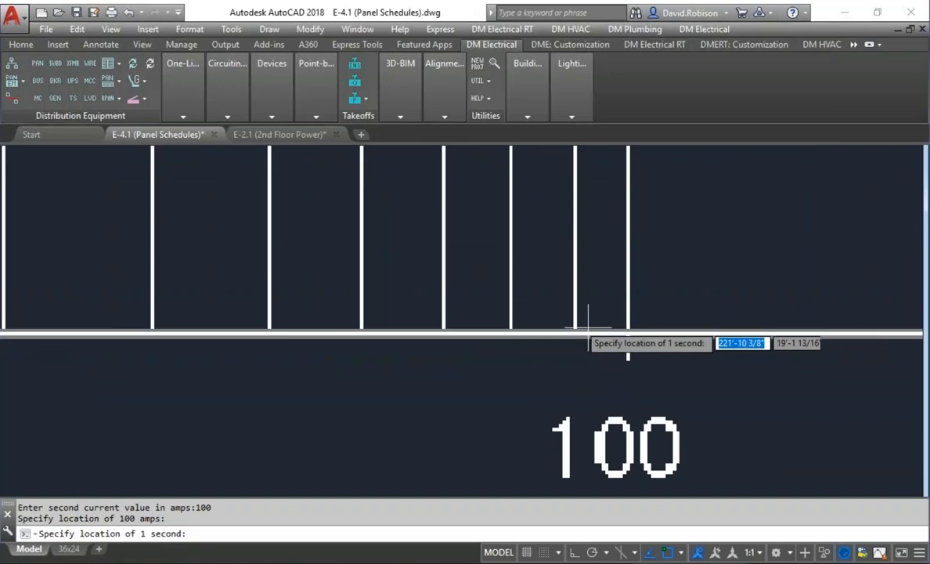
- Locate the 1 second reference at the 1 s tick on the generator chart's time axis
scroll(571, 314, "down", 3)
middle_click_drag(353, 216, 405, 427)
middle_click_drag(371, 232, 391, 475)
scroll(359, 311, "up", 2)
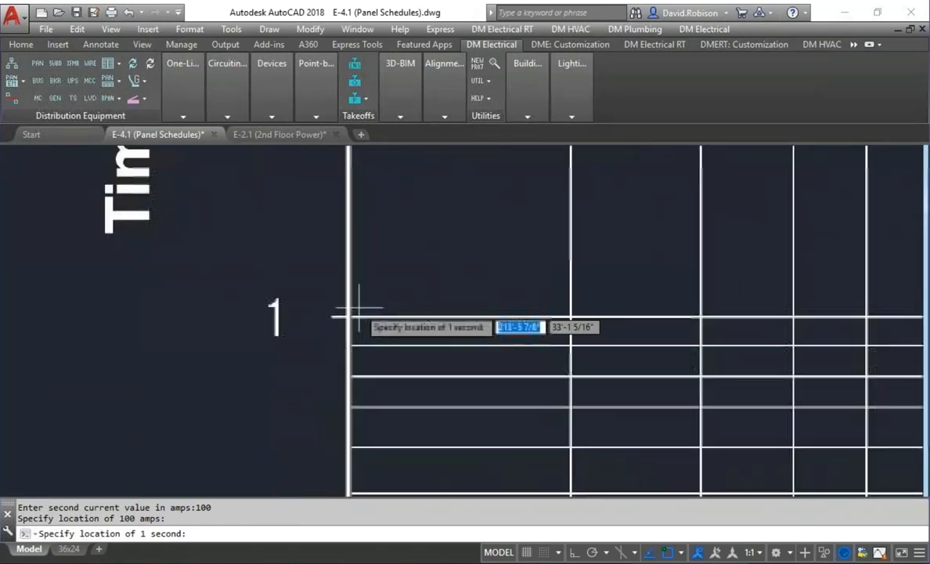
scroll(349, 315, "up", 2)
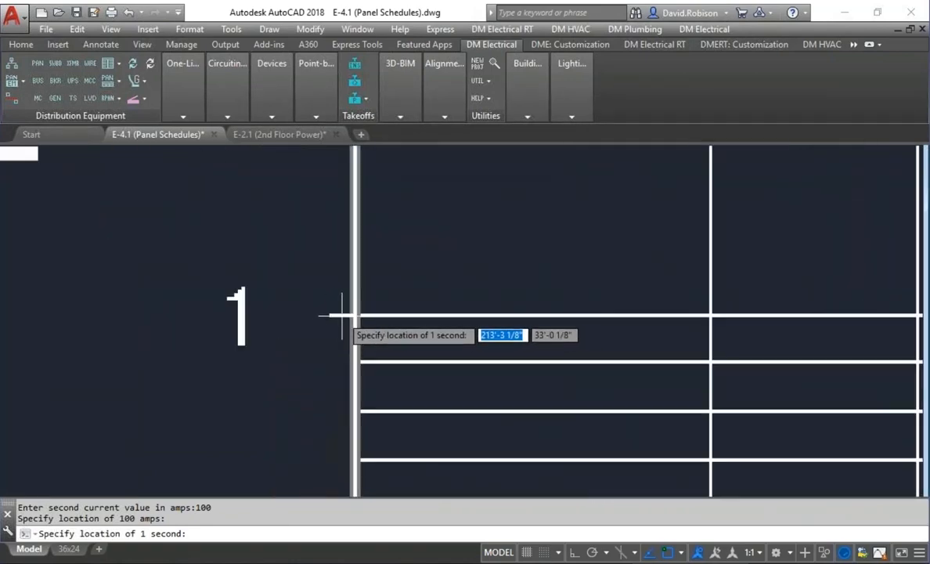
left_click(340, 316)
- Locate the 10 seconds reference on the 10 s gridline of the generator chart
scroll(329, 282, "down", 4)
middle_click_drag(315, 245, 332, 332)
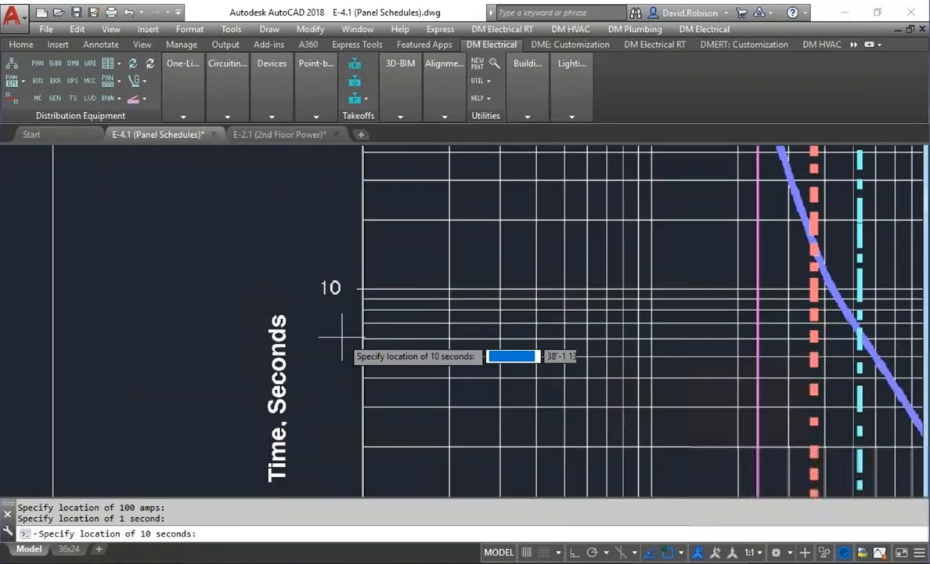
scroll(352, 277, "up", 5)
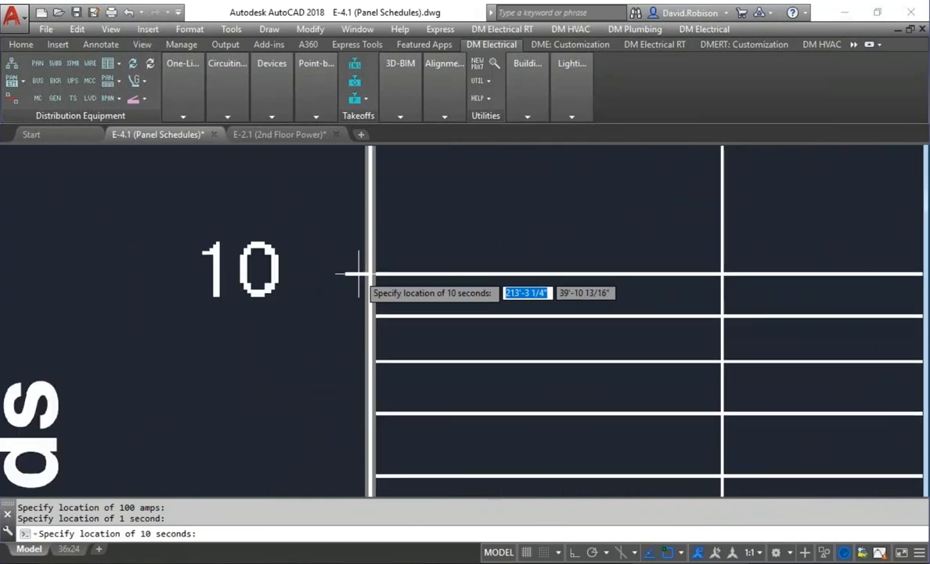
left_click(532, 274)
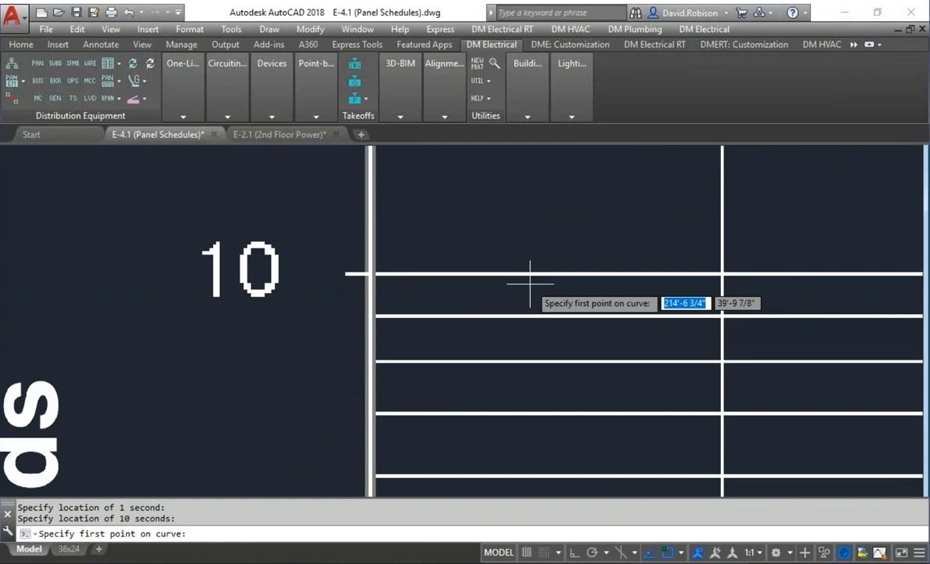
- Start tracing the blue alternator damage curve at its 1000 s end and place points along it down to about 100 s
scroll(526, 276, "down", 3)
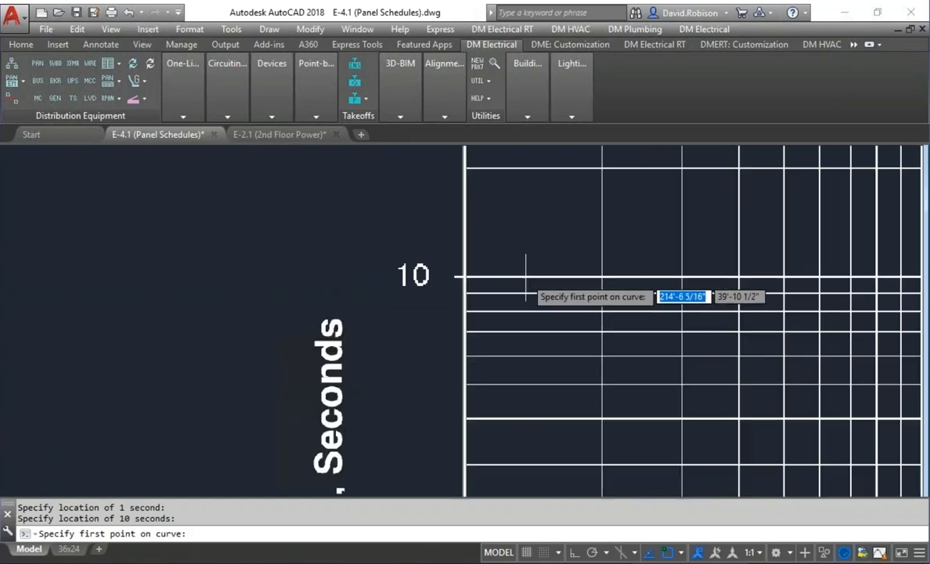
scroll(526, 276, "down", 4)
scroll(608, 283, "up", 2)
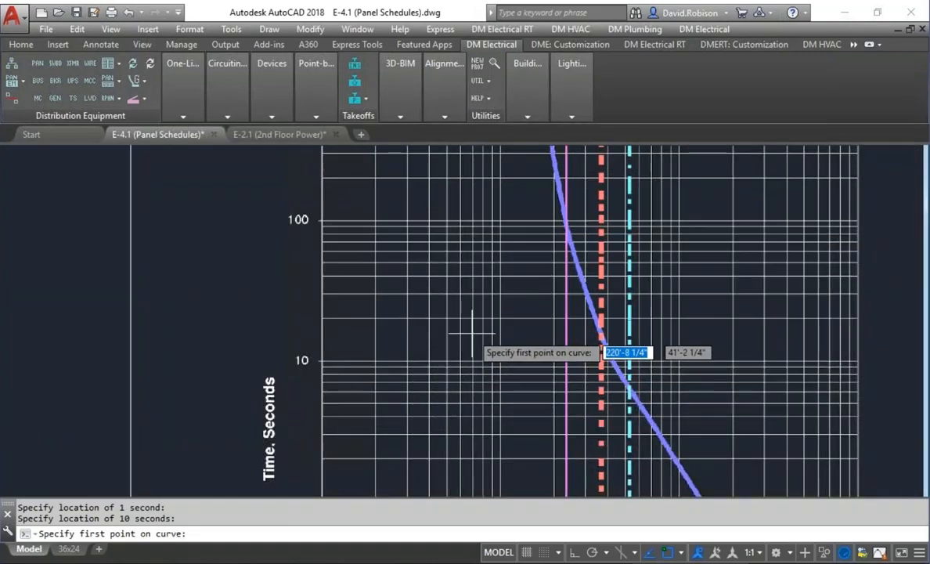
scroll(487, 277, "down", 2)
middle_click_drag(493, 237, 485, 291)
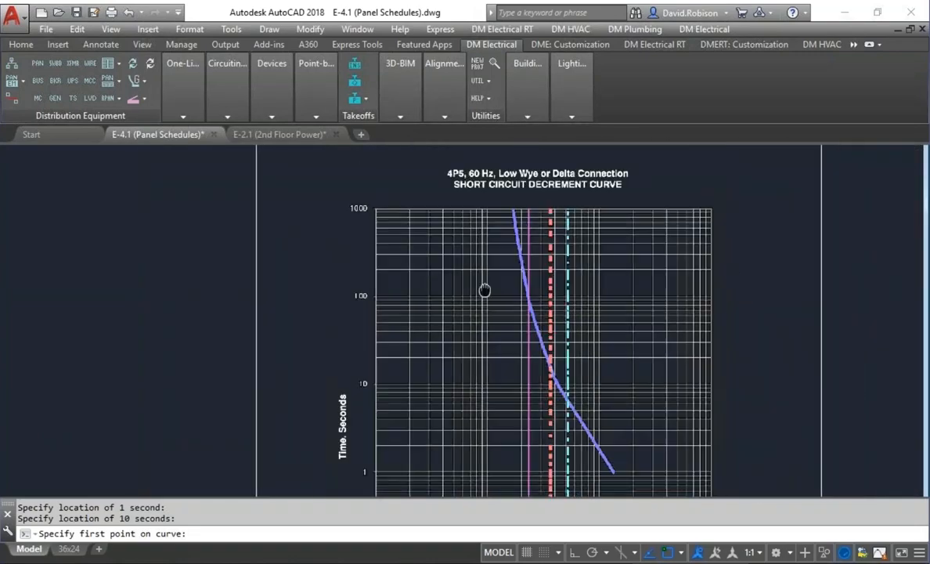
scroll(485, 258, "up", 6)
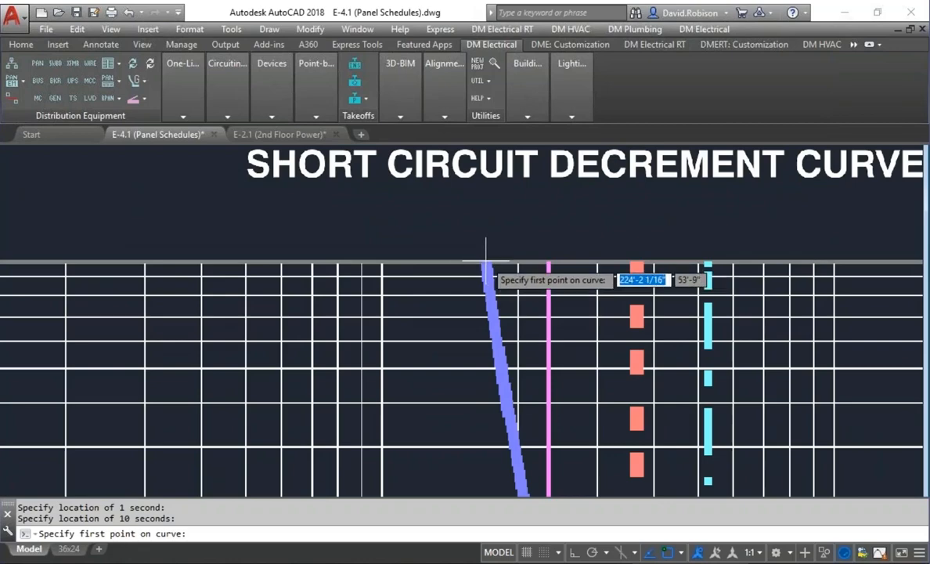
left_click(489, 298)
middle_click_drag(587, 411, 509, 213)
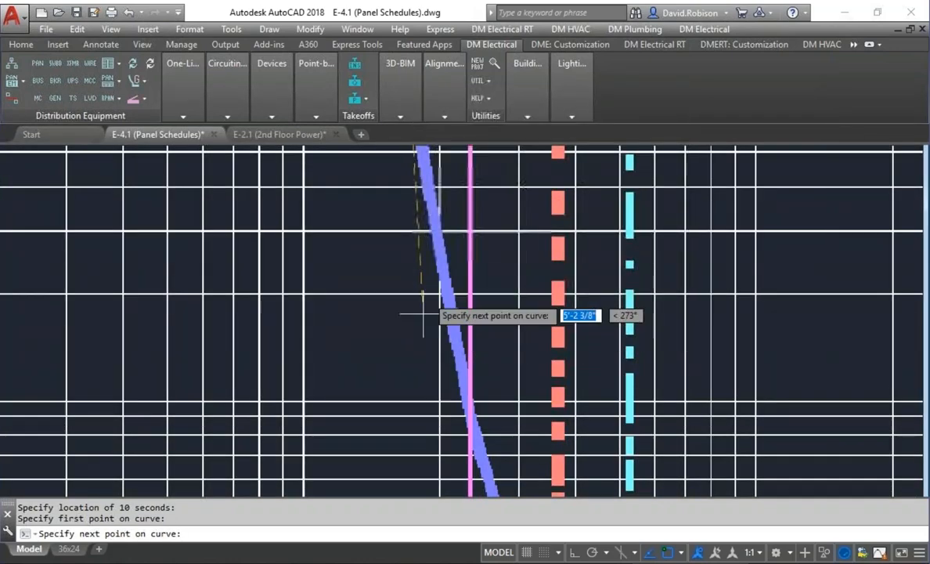
scroll(423, 315, "down", 2)
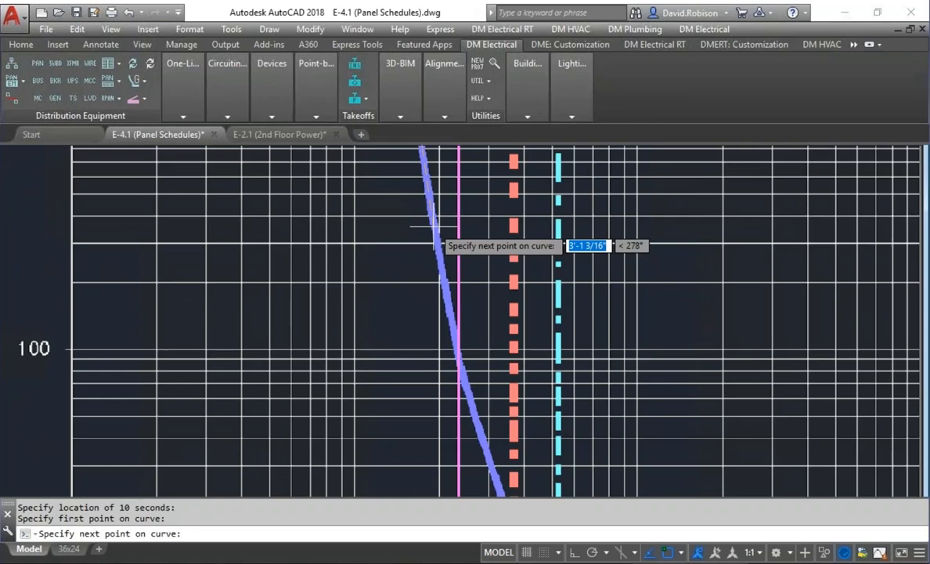
left_click(439, 254)
left_click(453, 329)
- Continue tracing the damage curve from below 100 s to its lower end at 1 s, and finish without a second curve
middle_click_drag(507, 401, 393, 183)
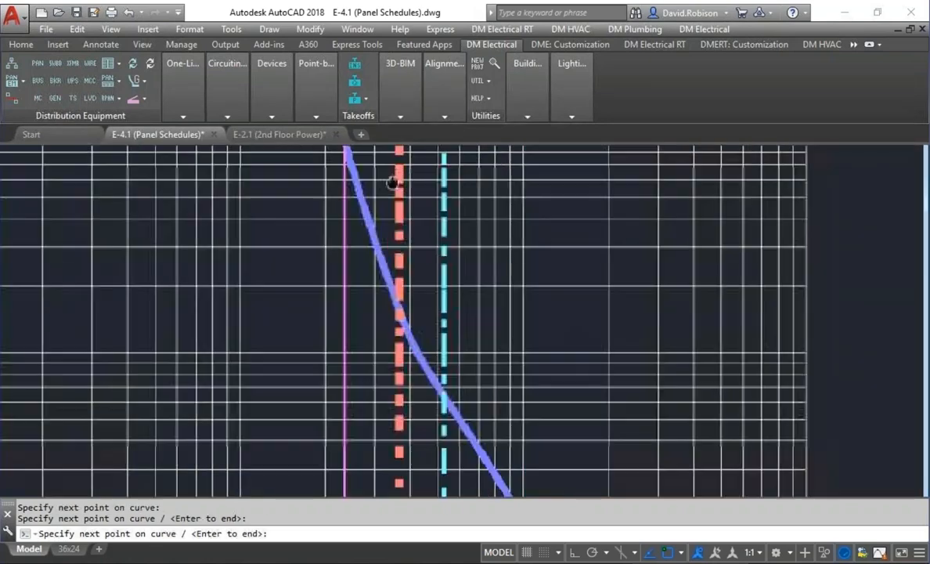
middle_click_drag(355, 219, 395, 263)
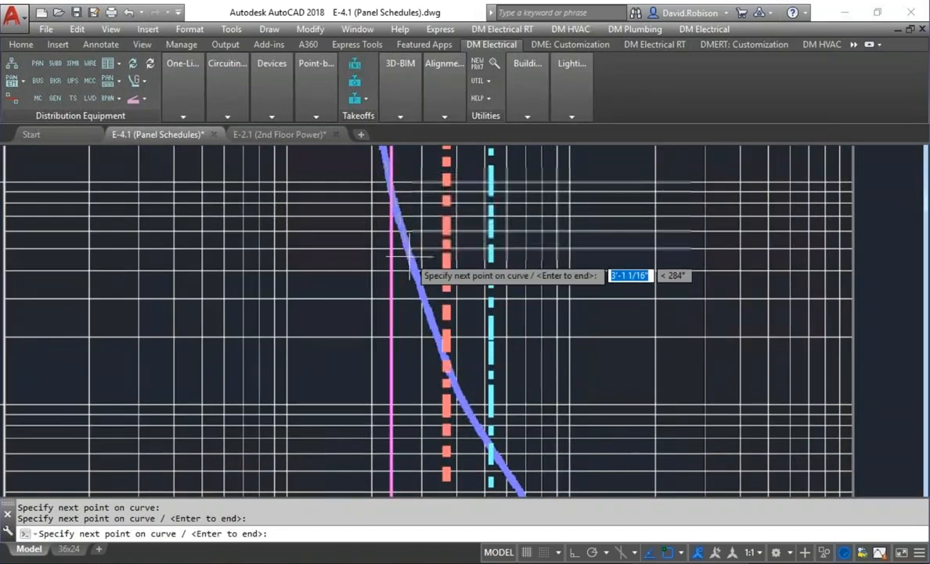
left_click(408, 257)
middle_click_drag(447, 319, 413, 305)
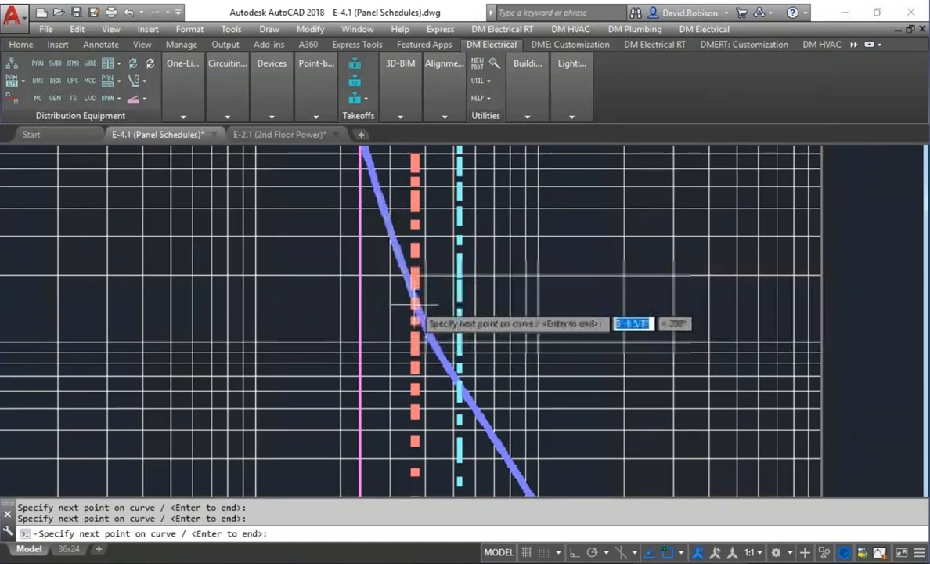
left_click(423, 319)
middle_click_drag(481, 375, 341, 214)
left_click(326, 230)
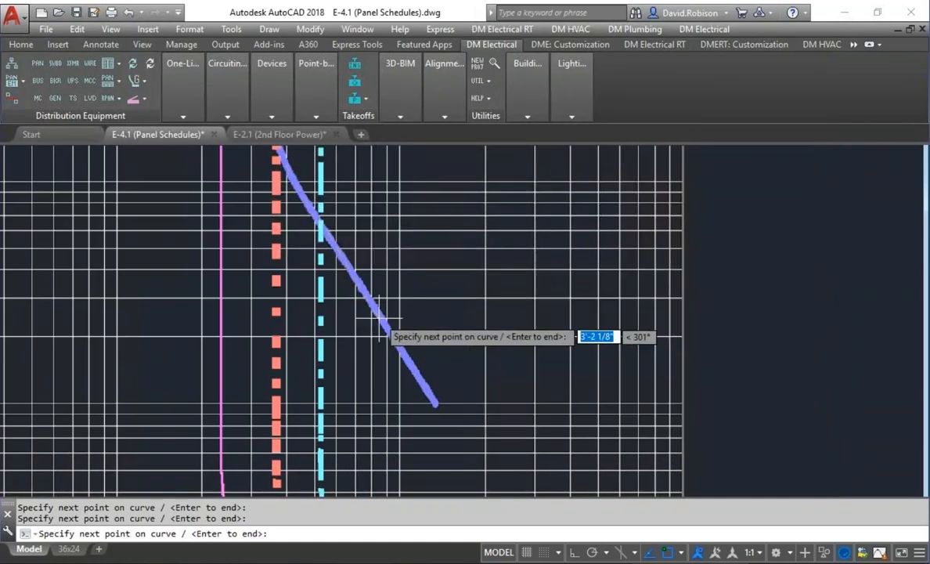
left_click(436, 403)
key("Return")
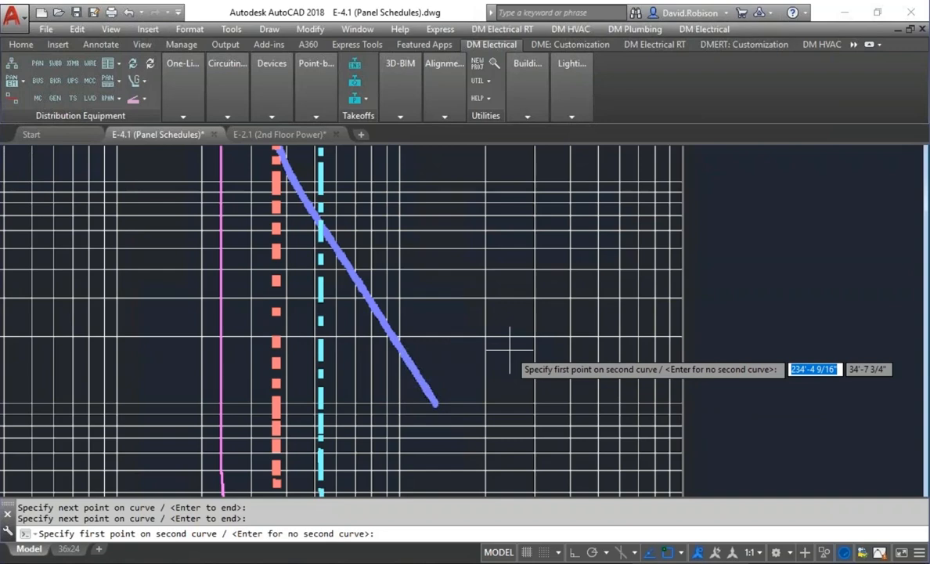
key("Return")
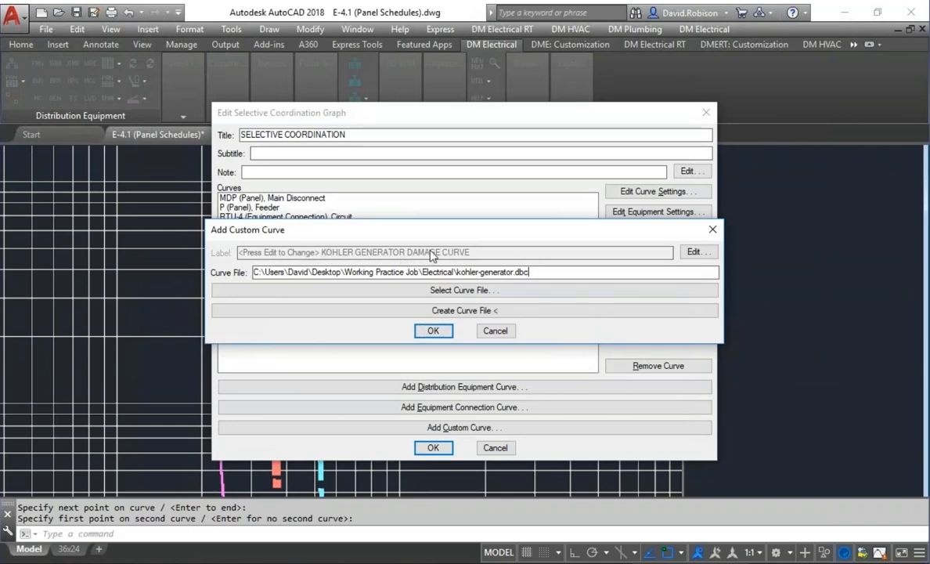
- Add the kohler-generator custom curve to the selective coordination graph and apply the graph changes
left_click(433, 330)
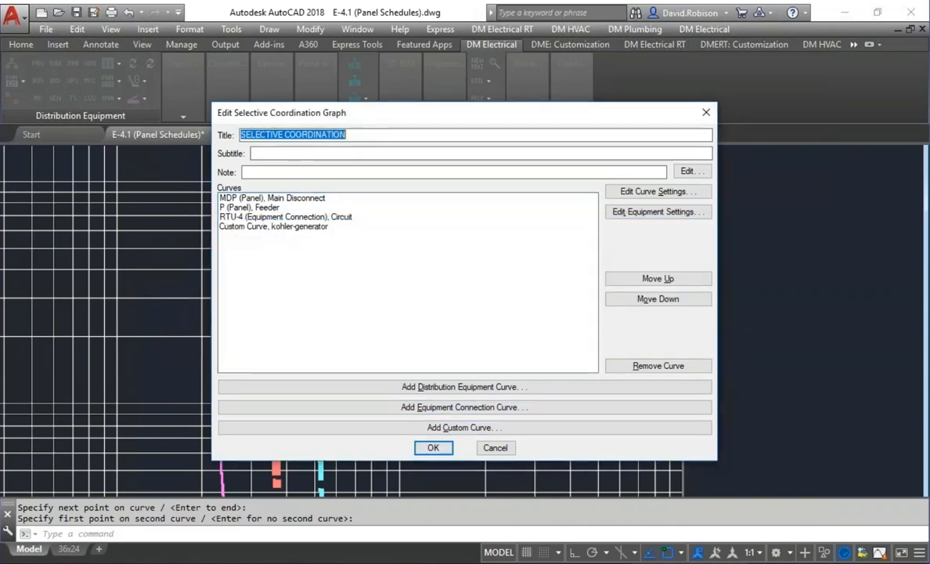
left_click(433, 447)
key("Return")
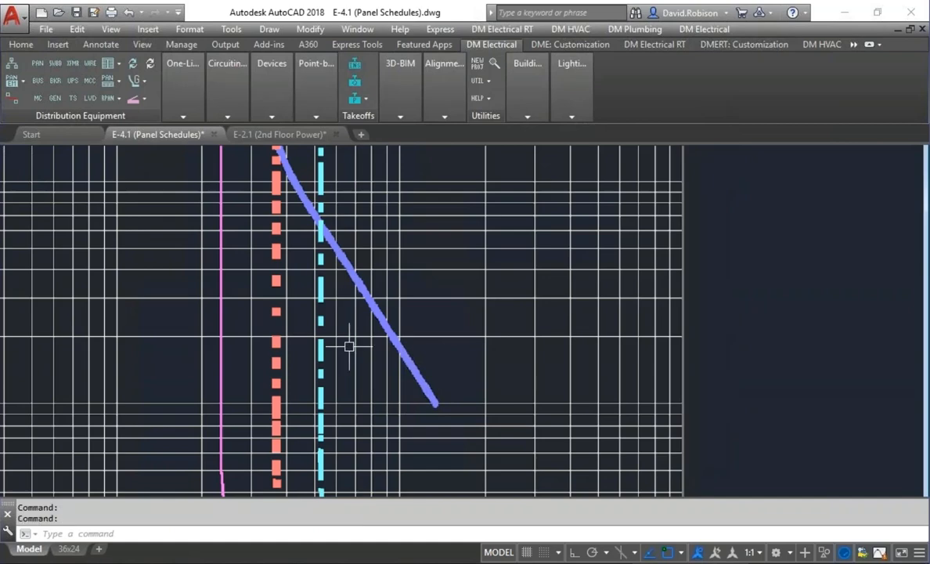
- Examine the updated selective coordination graph, including the generator damage curve relative to the breaker curves and its label
scroll(168, 323, "down", 8)
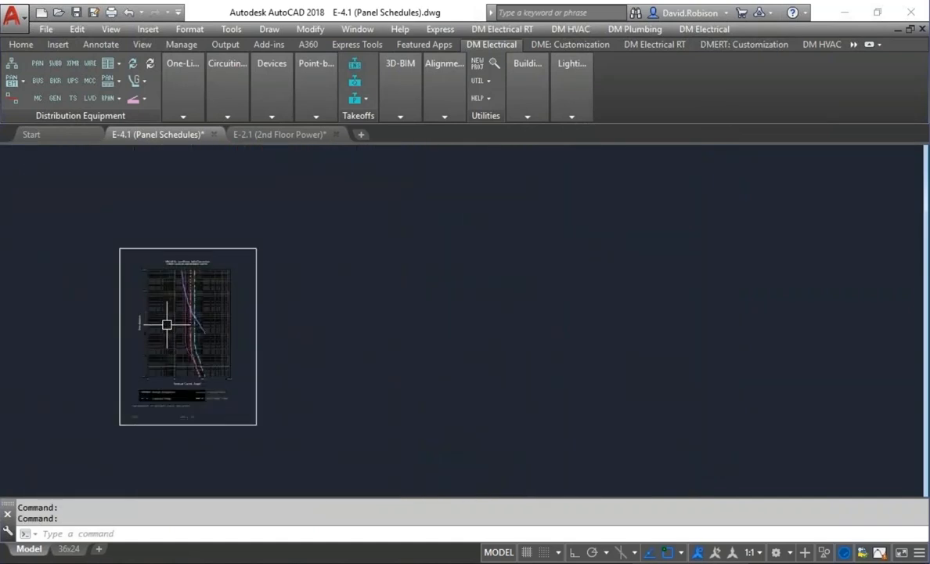
middle_click_drag(167, 323, 617, 306)
mouse_move(200, 315)
middle_mouse_down()
mouse_move(442, 310)
mouse_move(434, 309)
middle_mouse_up()
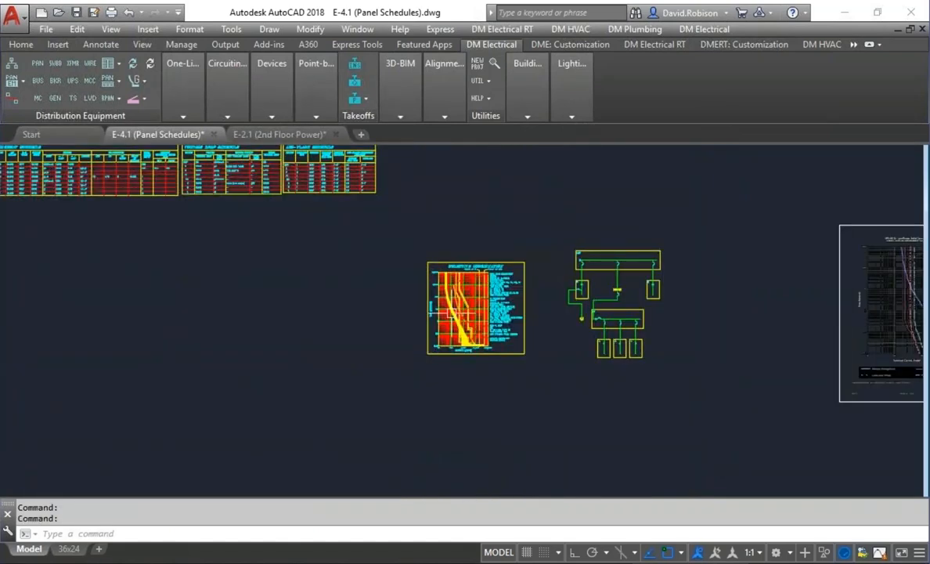
scroll(453, 276, "up", 5)
scroll(452, 305, "up", 2)
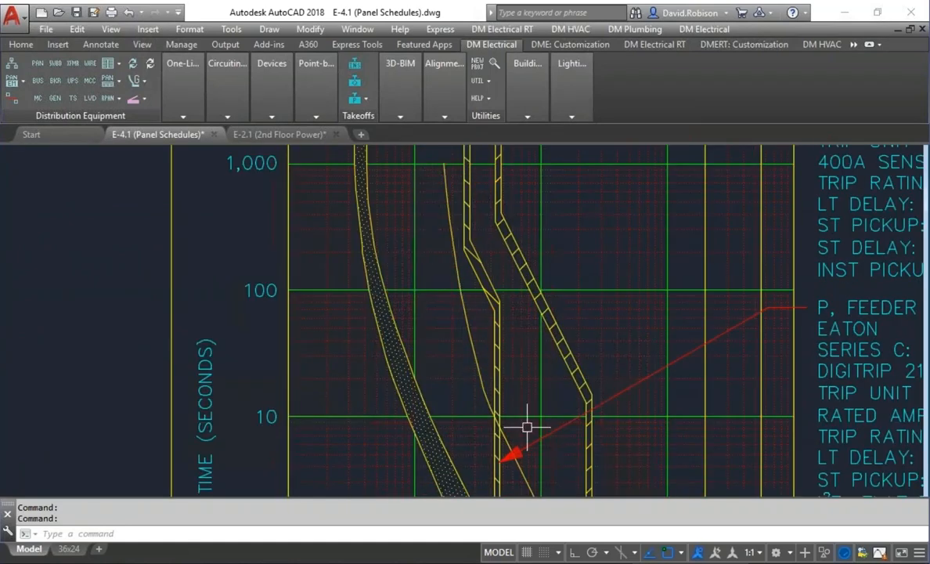
mouse_move(541, 337)
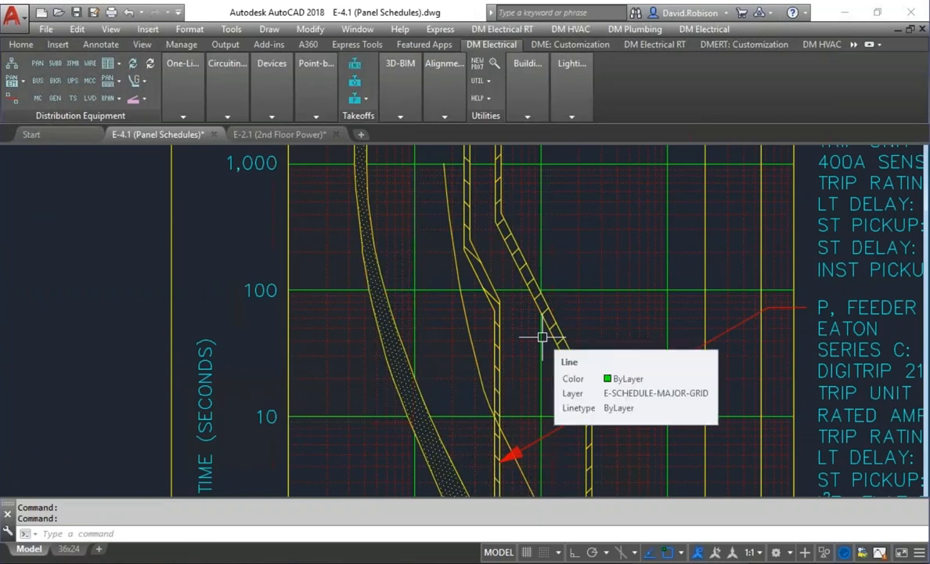
scroll(541, 337, "down", 2)
mouse_move(581, 383)
middle_mouse_down()
mouse_move(521, 292)
mouse_move(554, 305)
mouse_move(540, 329)
middle_mouse_up()
scroll(521, 293, "down", 2)
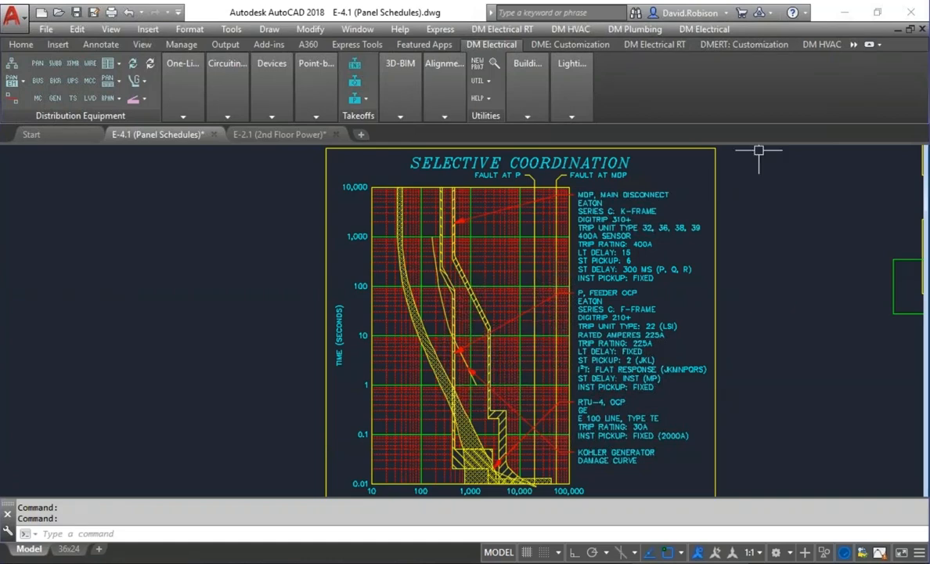
- Query panel MDP on the one-line diagram, set its bus amps to 800 and save the panel
left_click(788, 237)
scroll(788, 238, "down", 2)
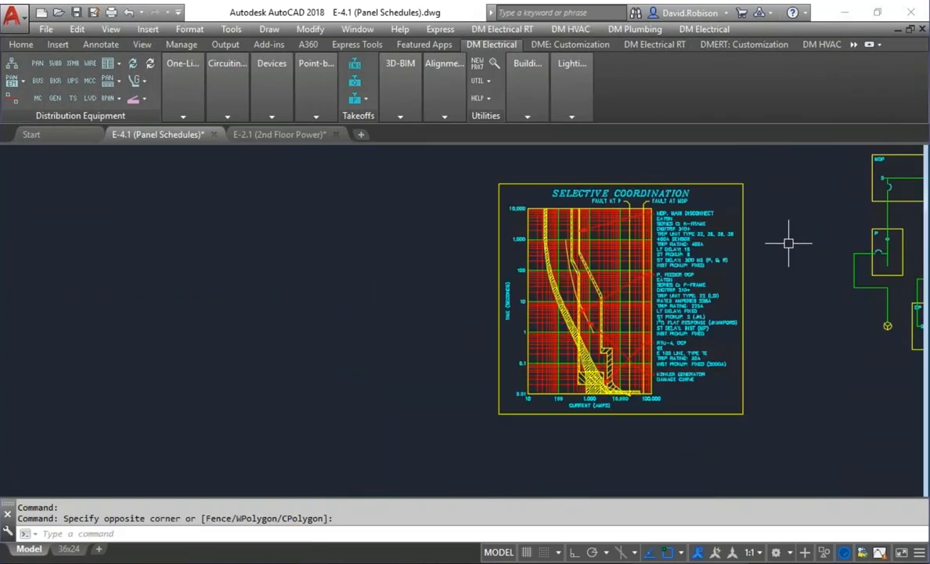
middle_click_drag(789, 244, 649, 249)
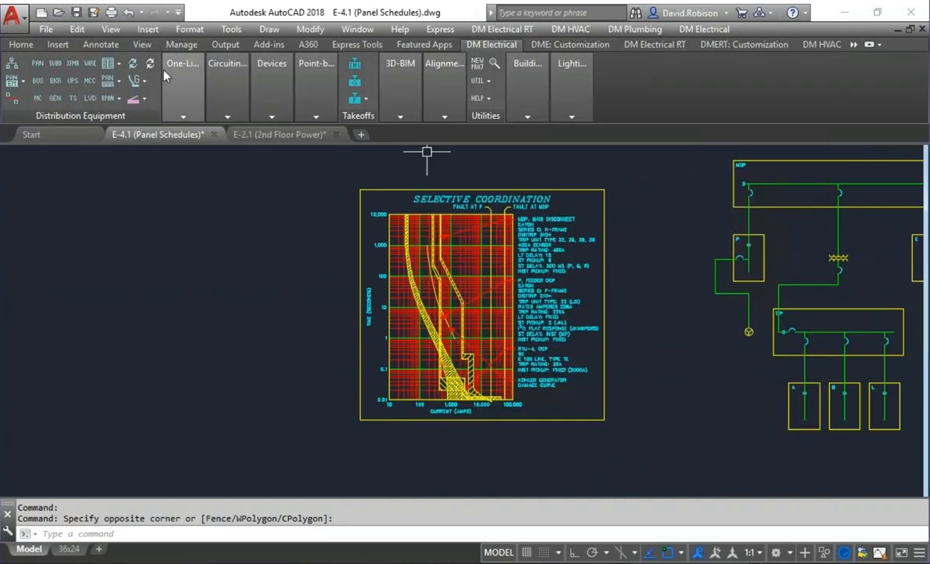
left_click(136, 82)
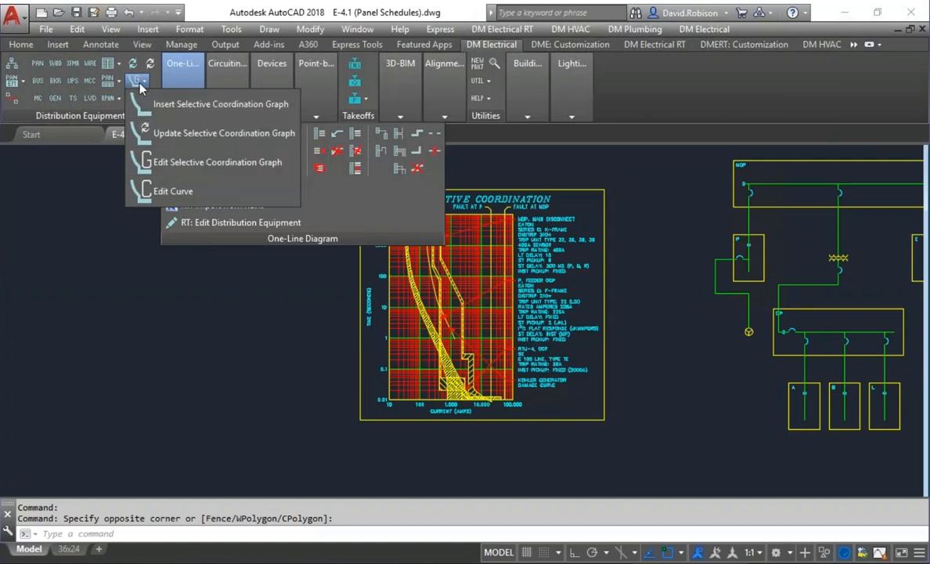
middle_click_drag(688, 229, 576, 250)
left_click(271, 135)
left_click(623, 204)
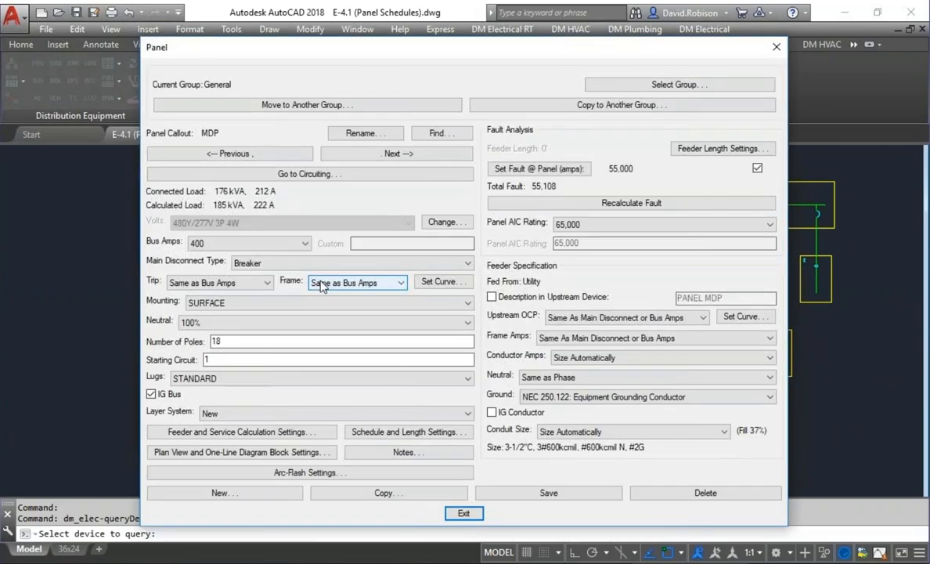
left_click(241, 245)
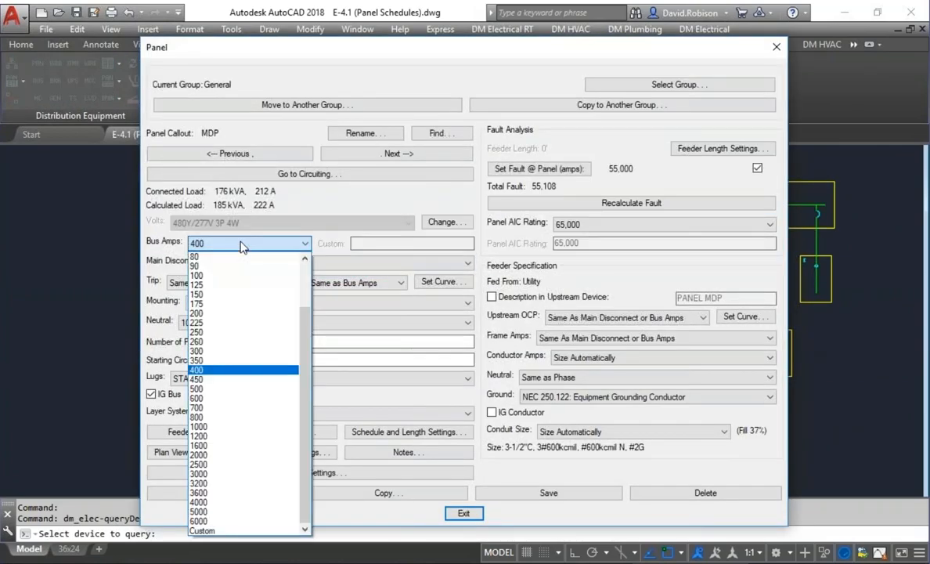
left_click(220, 421)
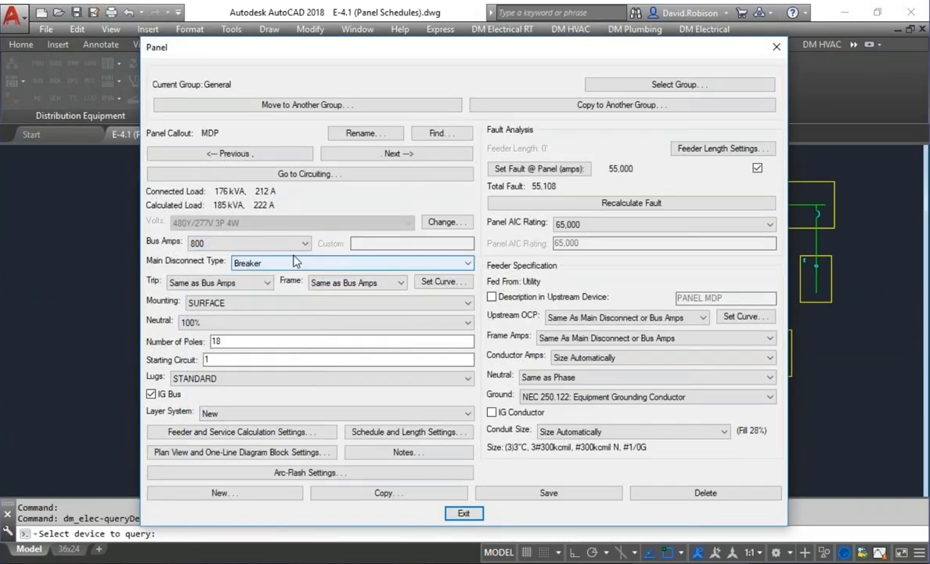
left_click(562, 497)
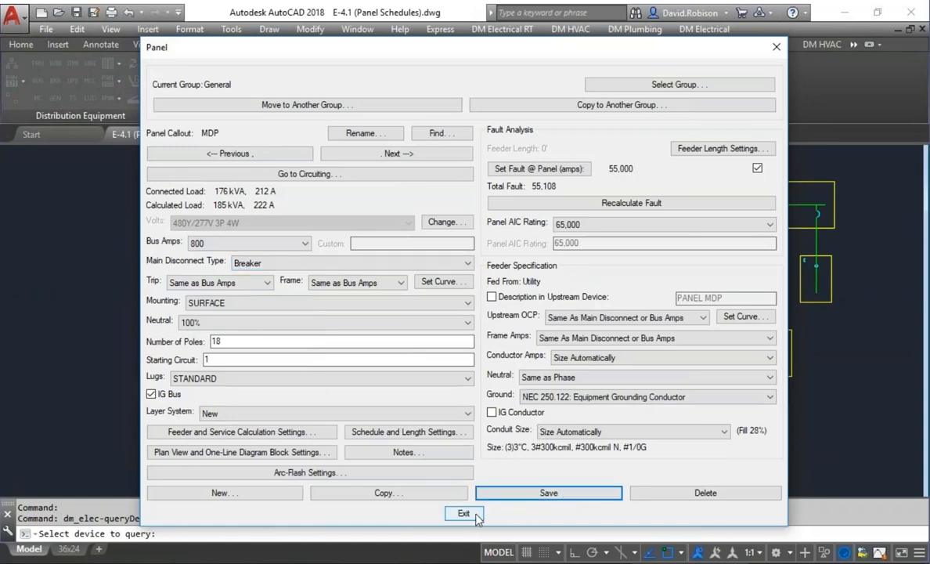
left_click(465, 513)
- Update the selective coordination graph with panel MDP's changed bus amps, and inspect the MDP main disconnect label
left_click(135, 80)
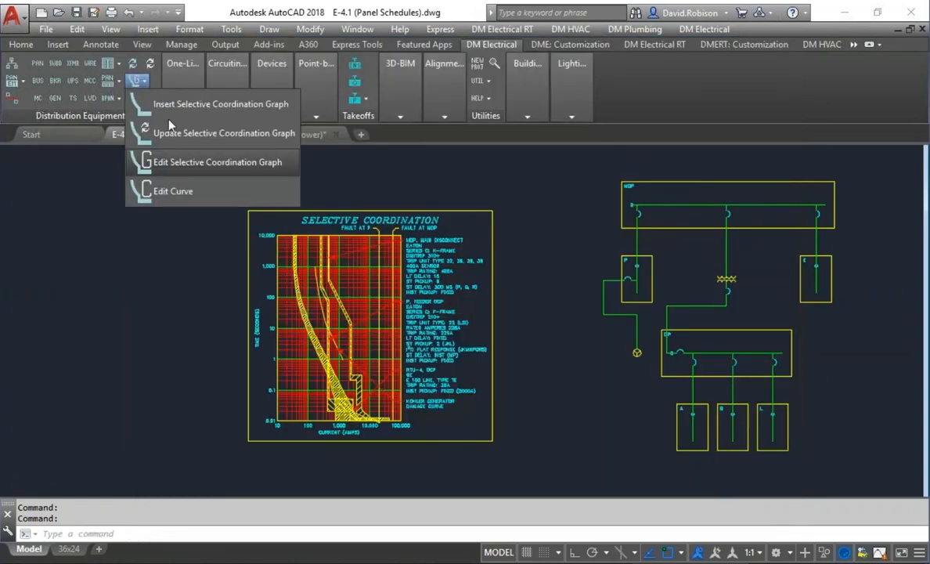
left_click(147, 136)
left_click(345, 306)
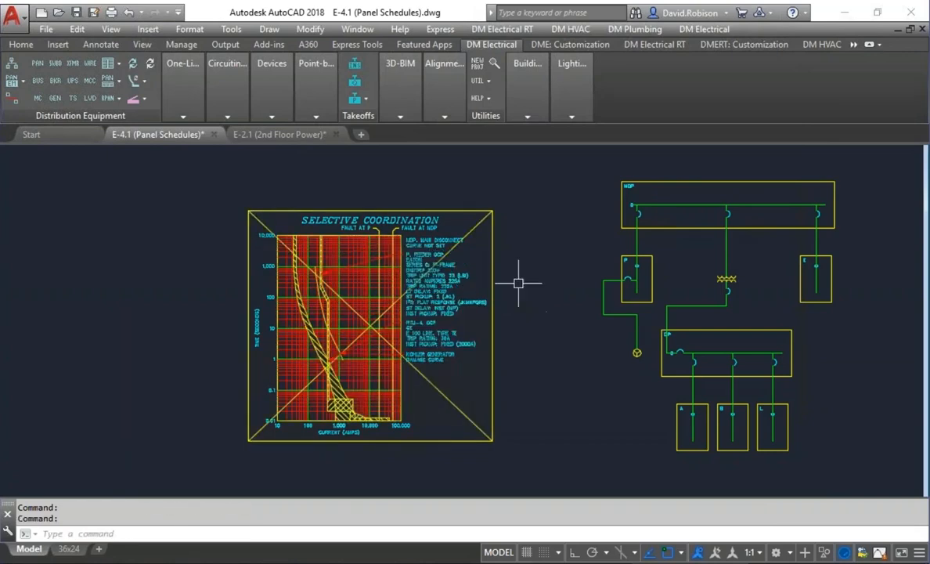
scroll(459, 257, "up", 4)
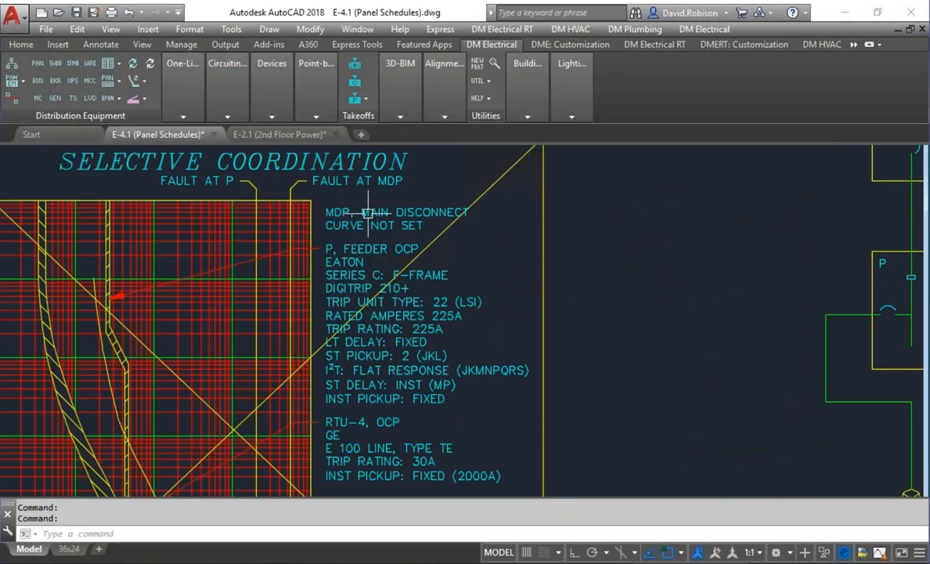
middle_click_drag(377, 200, 427, 205)
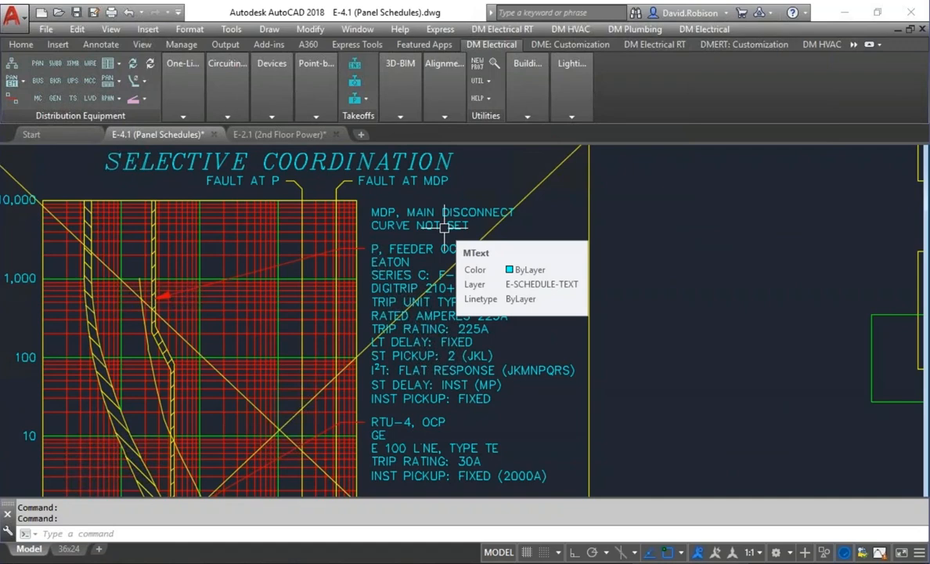
scroll(443, 226, "down", 2)
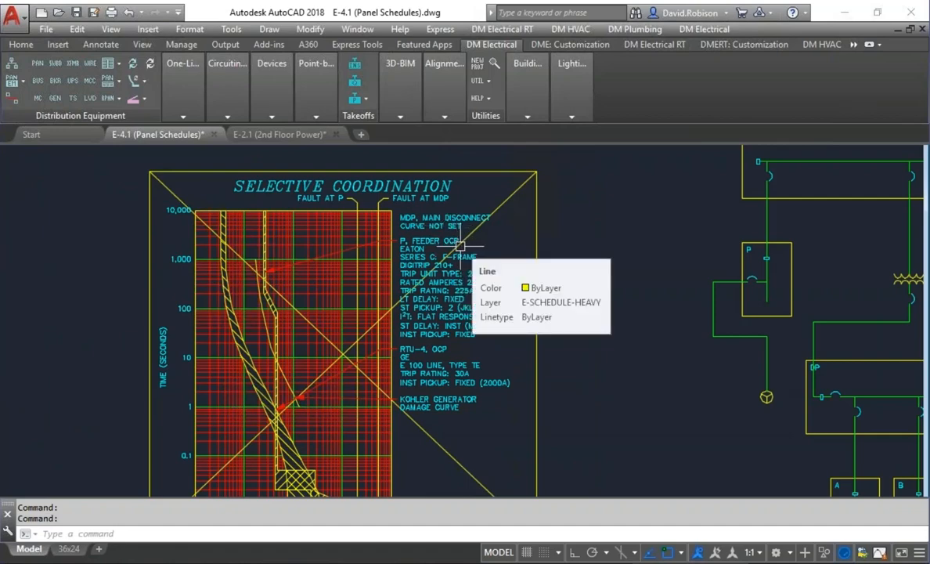
- Set the MDP main disconnect curve on the graph to Eaton M-Frame AB DE-ION, Type MD, with 3000A instantaneous pickup
left_click(139, 81)
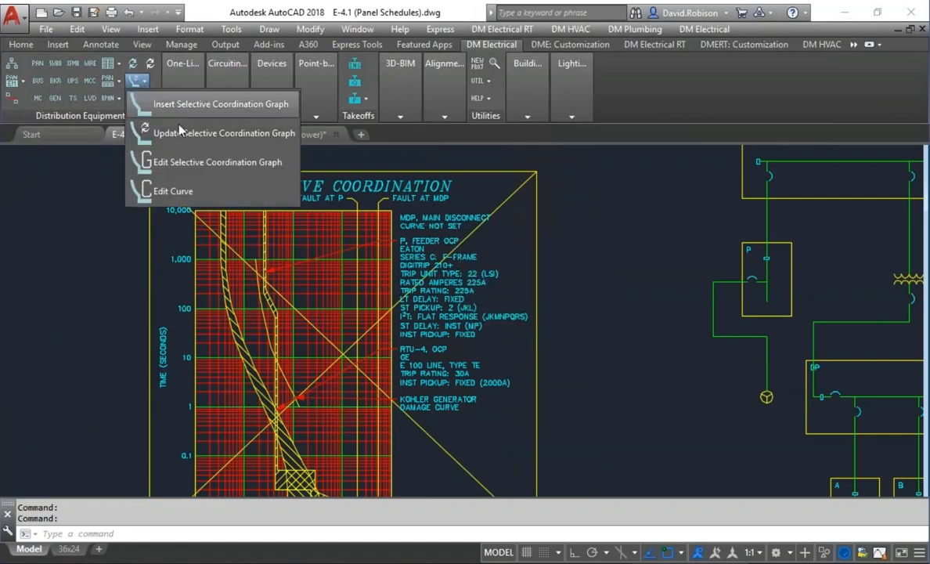
left_click(178, 192)
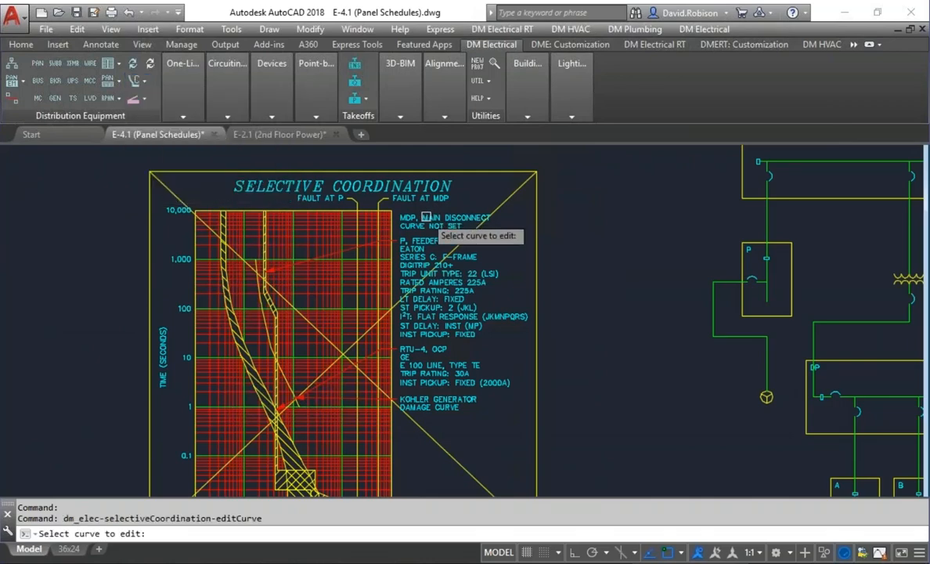
left_click(427, 217)
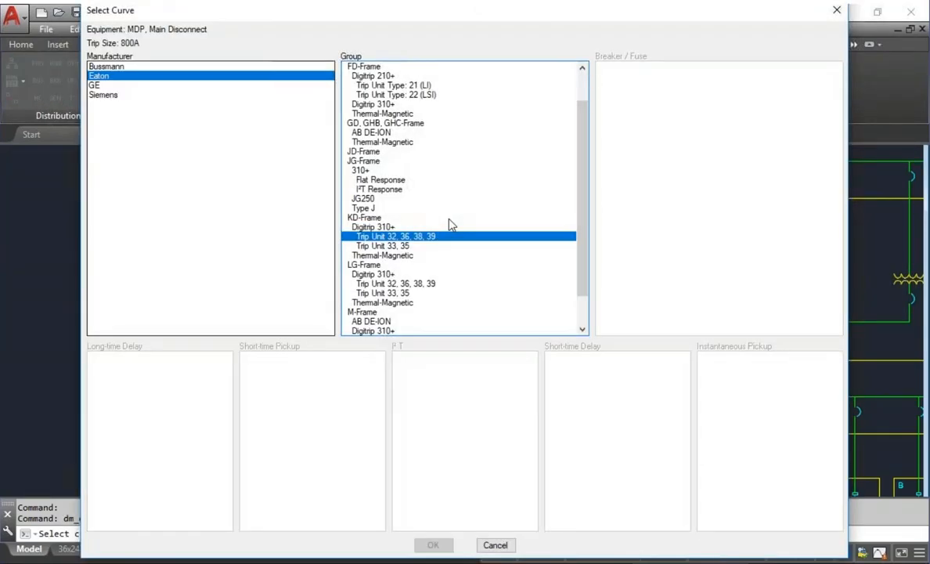
key("Down")
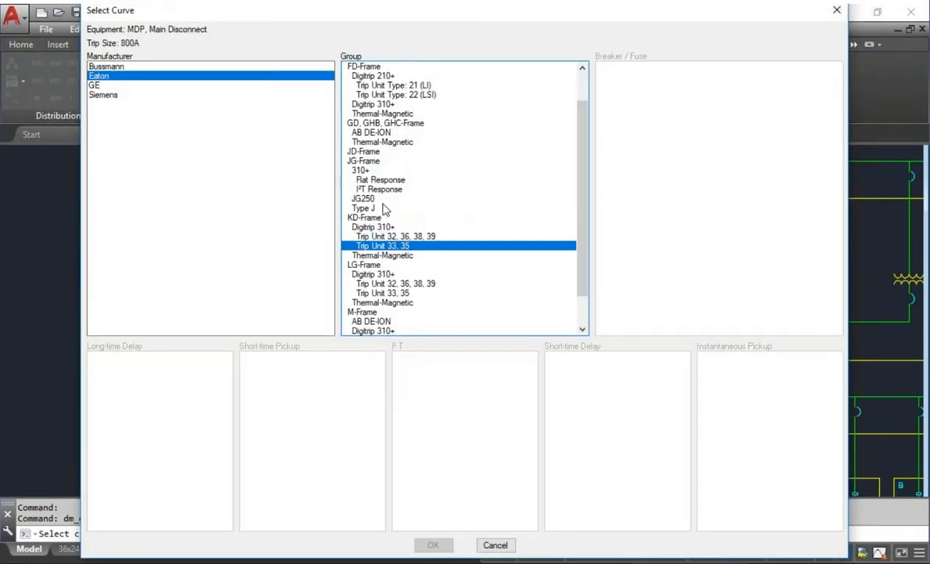
left_click_drag(379, 189, 382, 321)
left_click(434, 545)
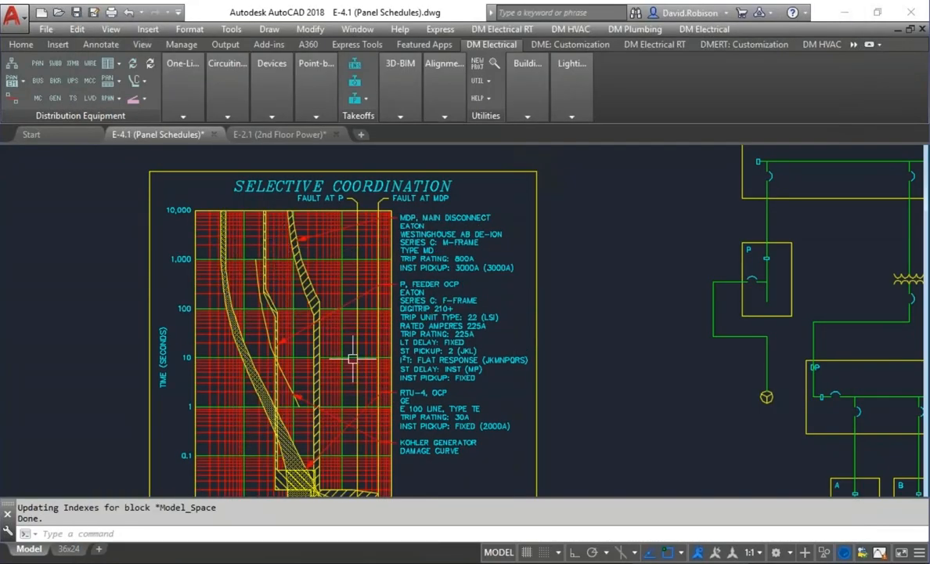
mouse_move(353, 359)
middle_mouse_down()
mouse_move(353, 293)
mouse_move(370, 403)
middle_mouse_up()
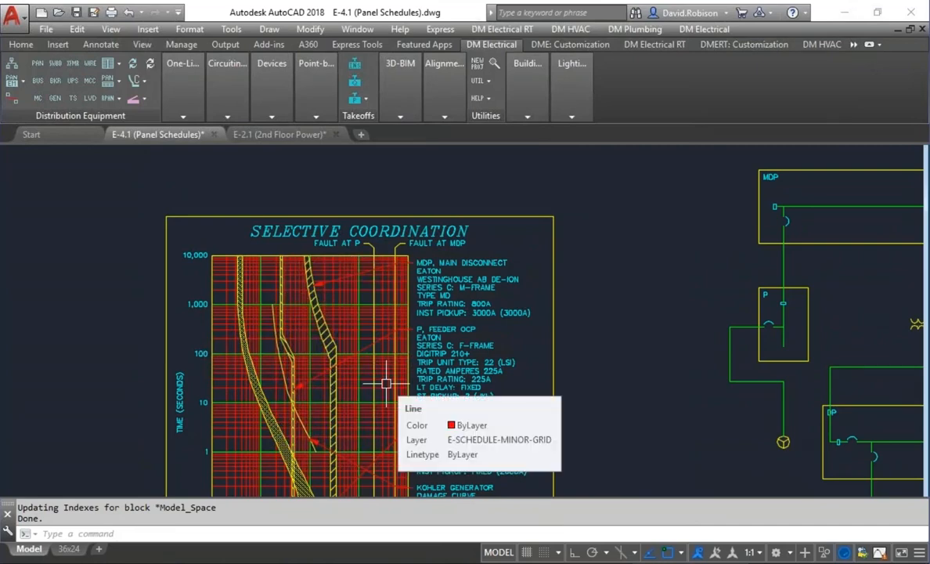
scroll(619, 317, "down", 2)
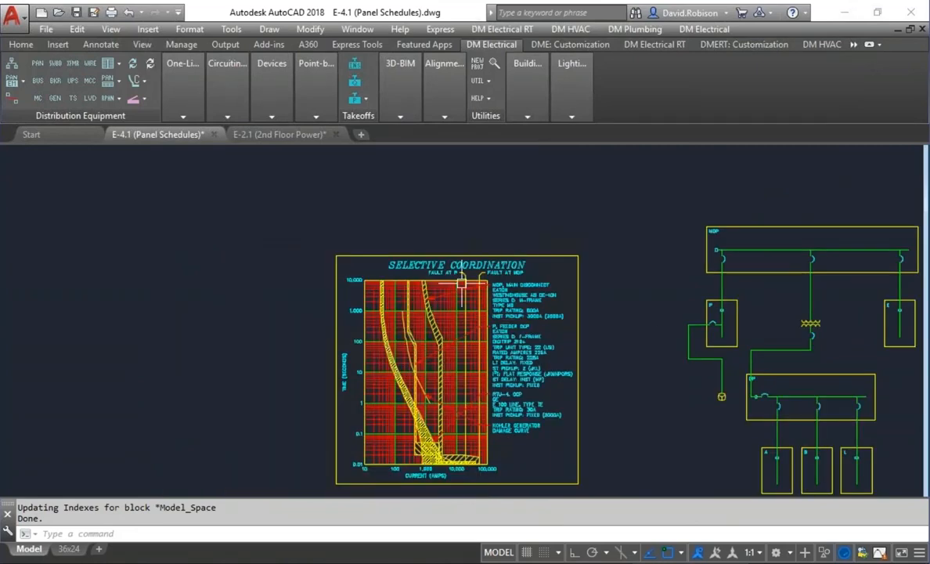